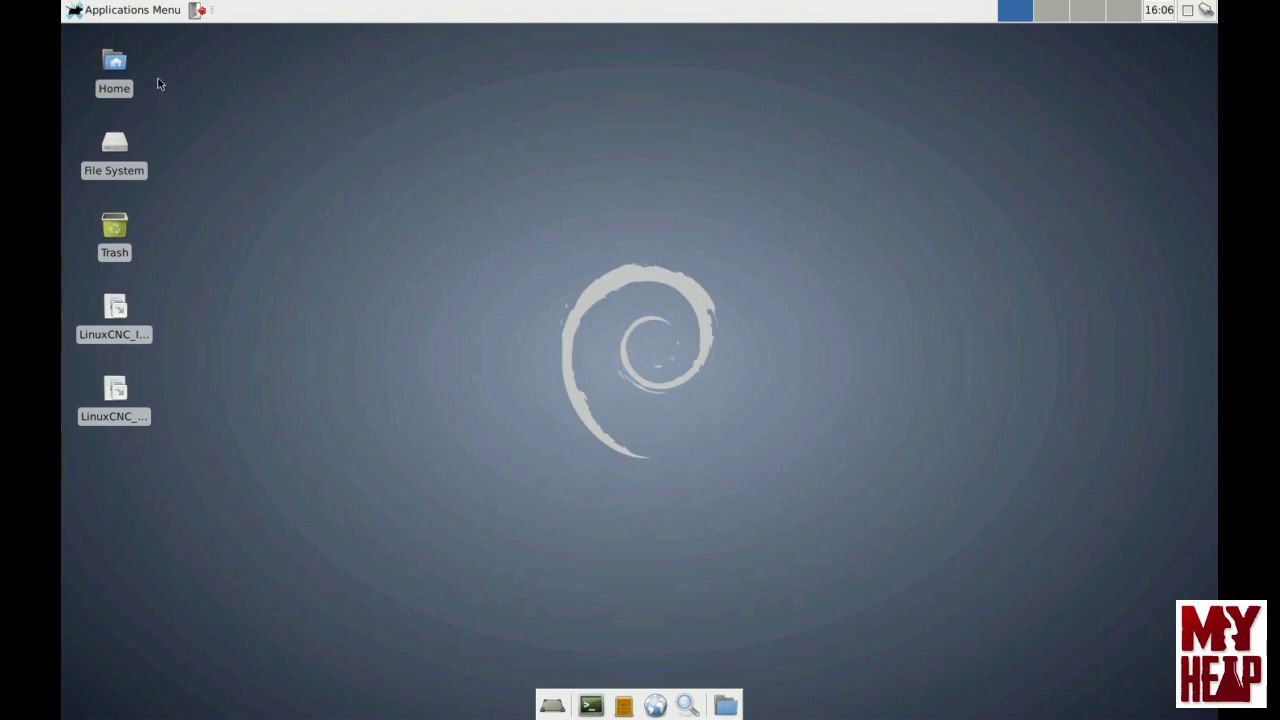
Start the LinuxCNC / HAL Latency Test and position its window near the middle of the desktop
left_click(118, 12)
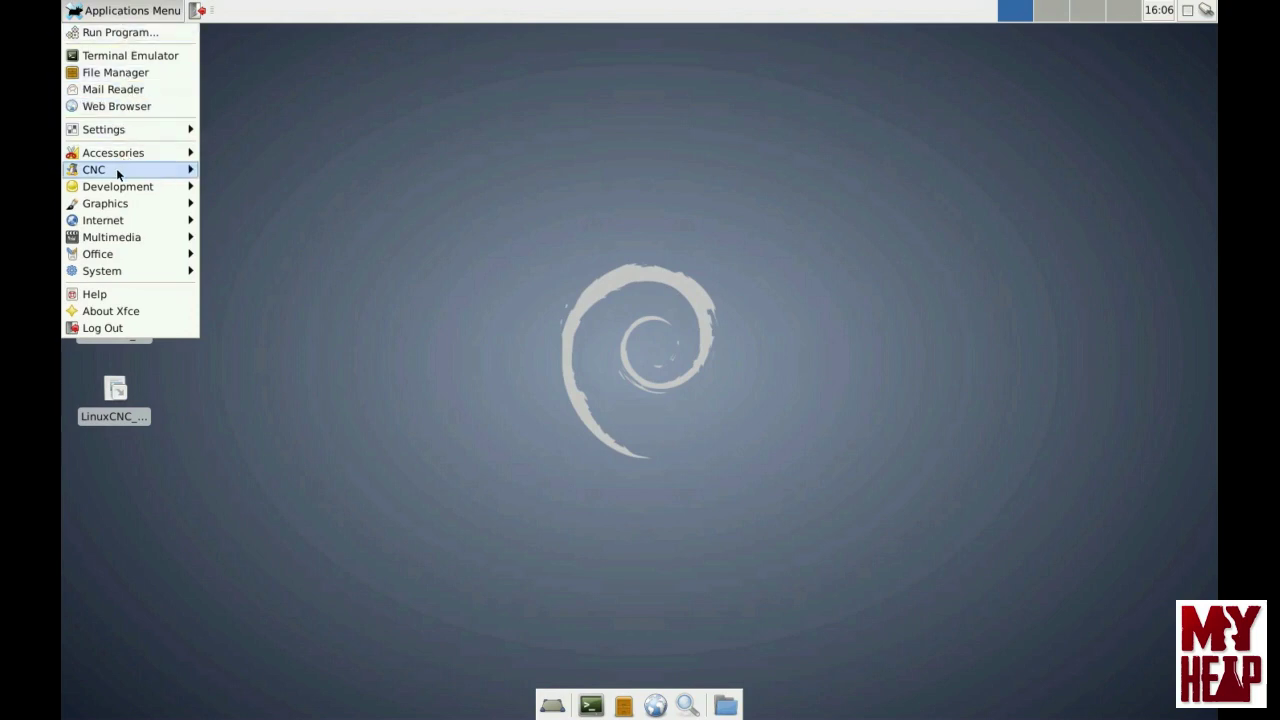
mouse_move(118, 170)
left_click(260, 220)
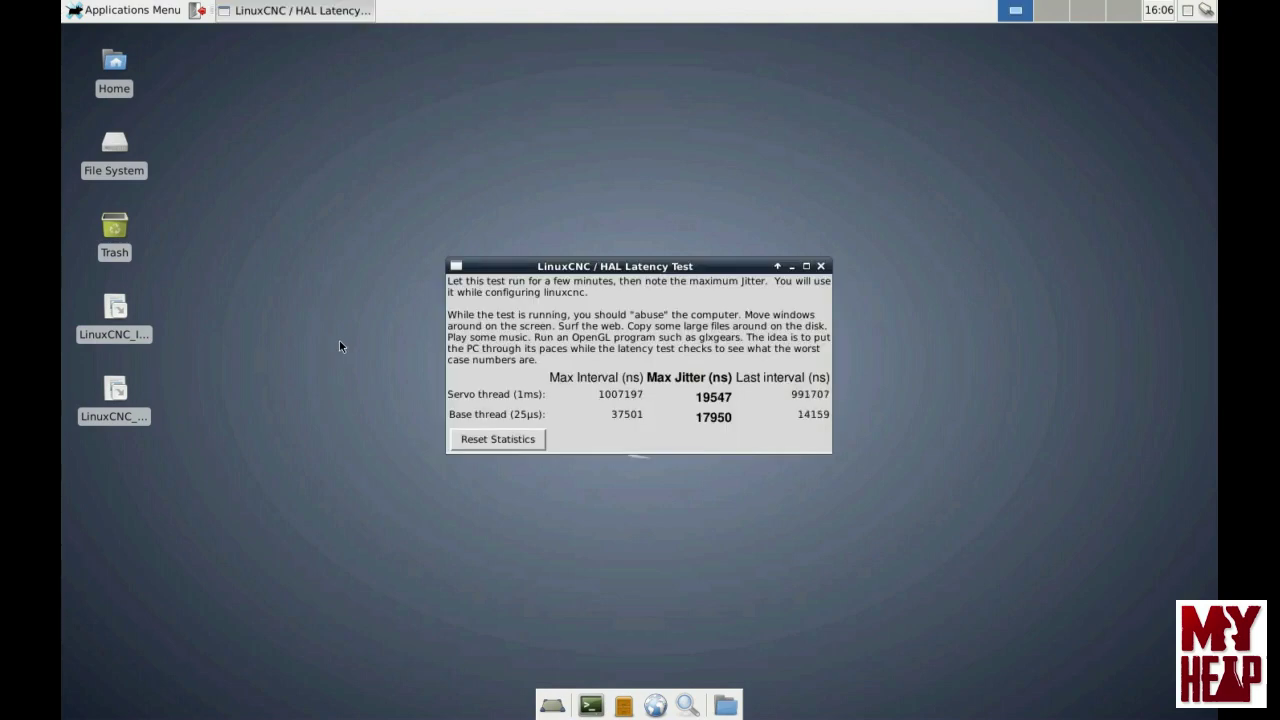
left_click_drag(636, 278, 521, 182)
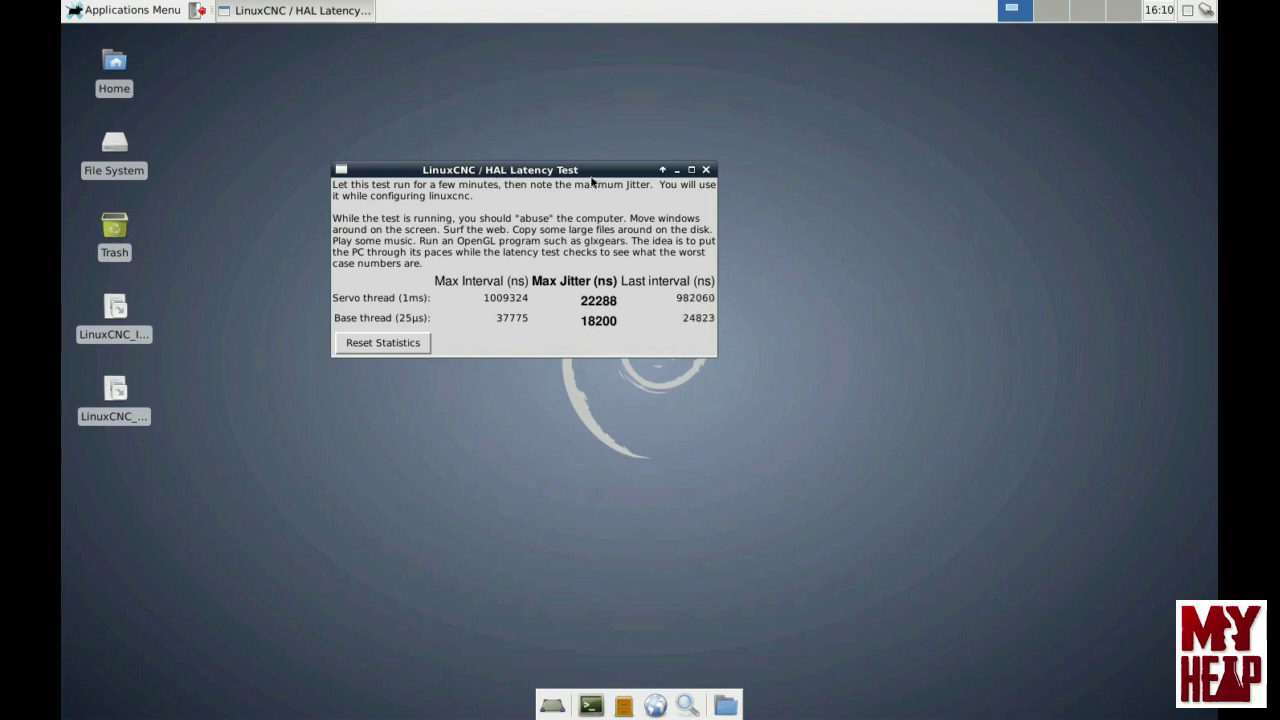
left_click_drag(561, 173, 660, 198)
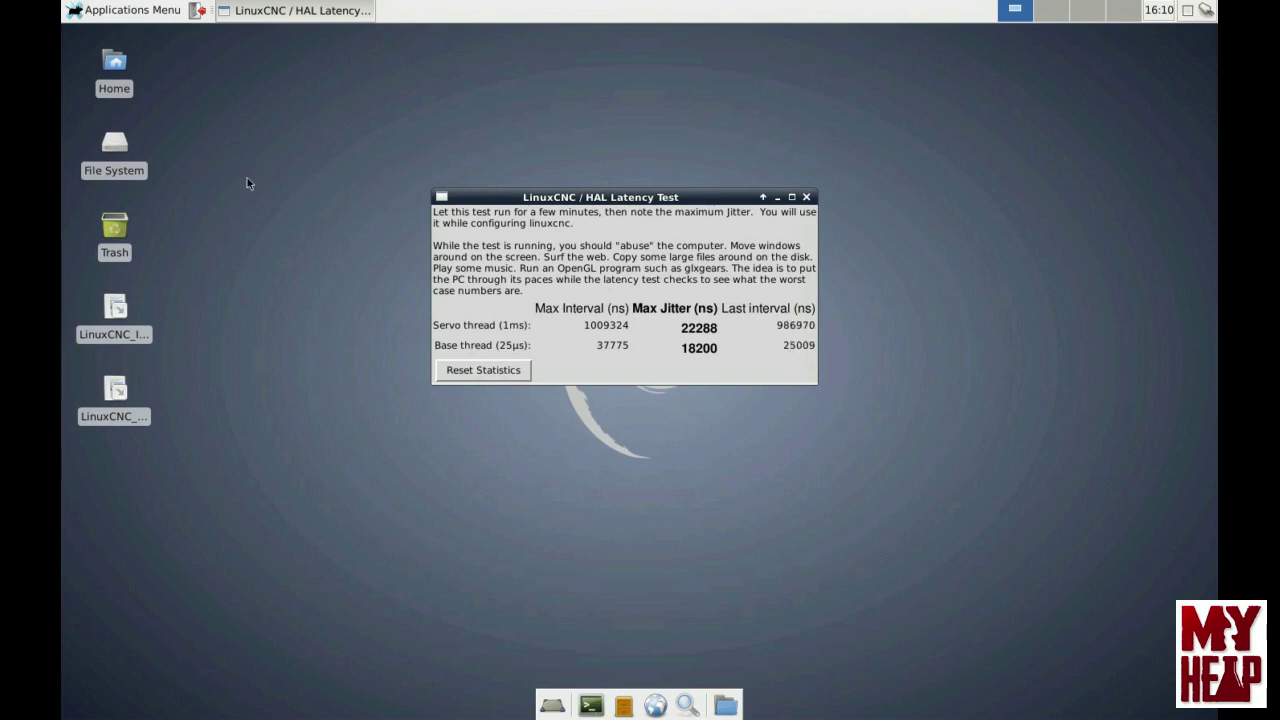
Run the glxgears program and place its window beside the latency test, clear of the desktop icons
left_click(128, 13)
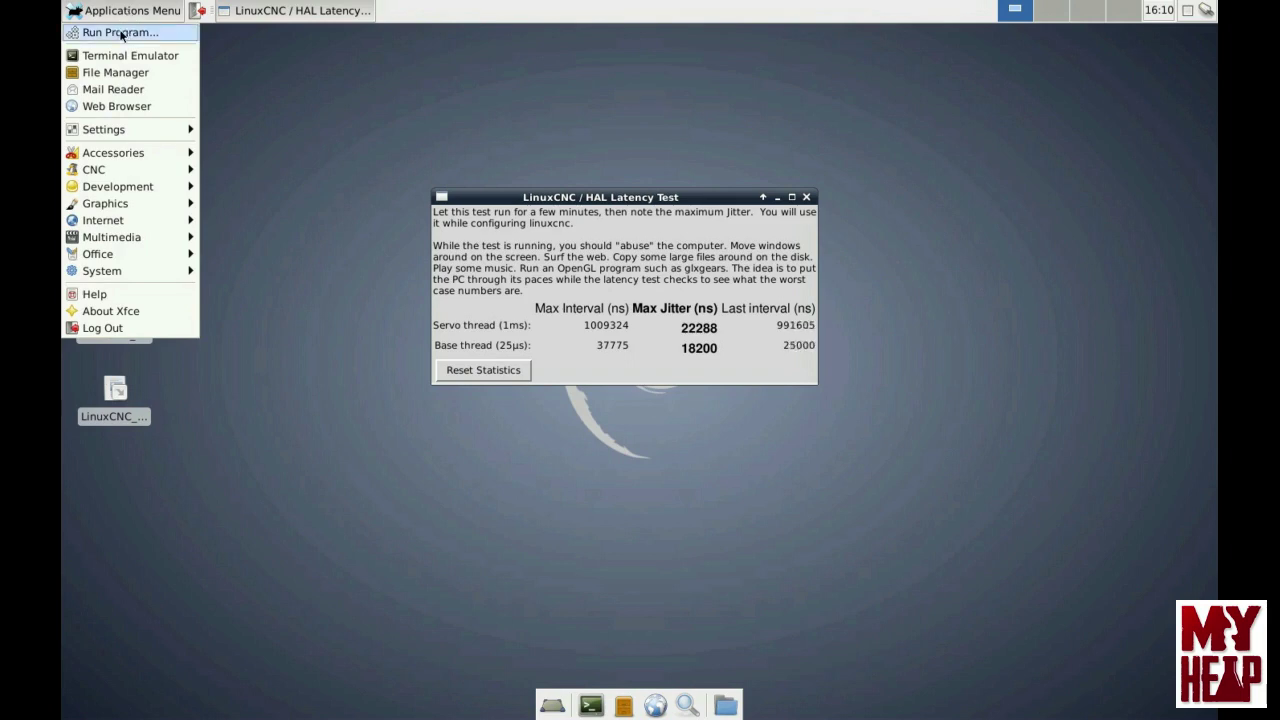
left_click(121, 33)
left_click(605, 354)
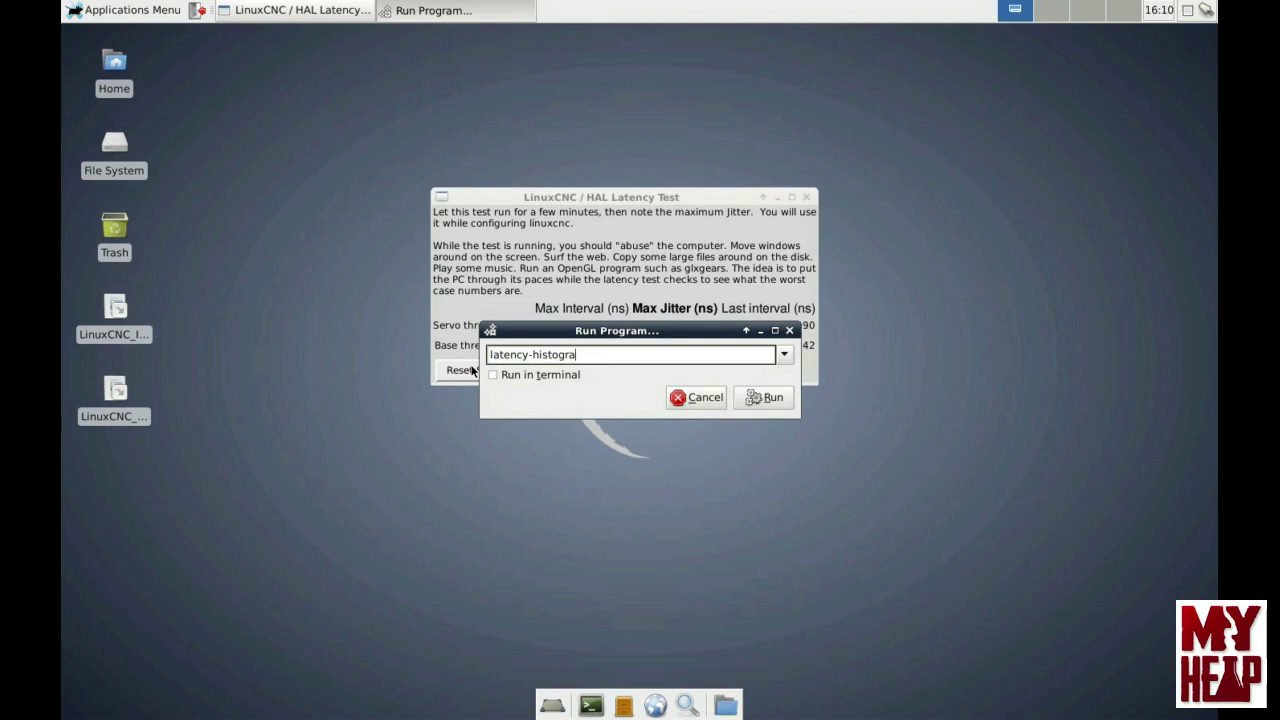
key("BackSpace")
key("BackSpace")
key("BackSpace")
key("BackSpace")
key("BackSpace")
key("BackSpace")
key("BackSpace")
key("BackSpace")
key("BackSpace")
key("BackSpace")
key("BackSpace")
key("BackSpace")
key("BackSpace")
key("BackSpace")
key("BackSpace")
key("Down")
key("Return")
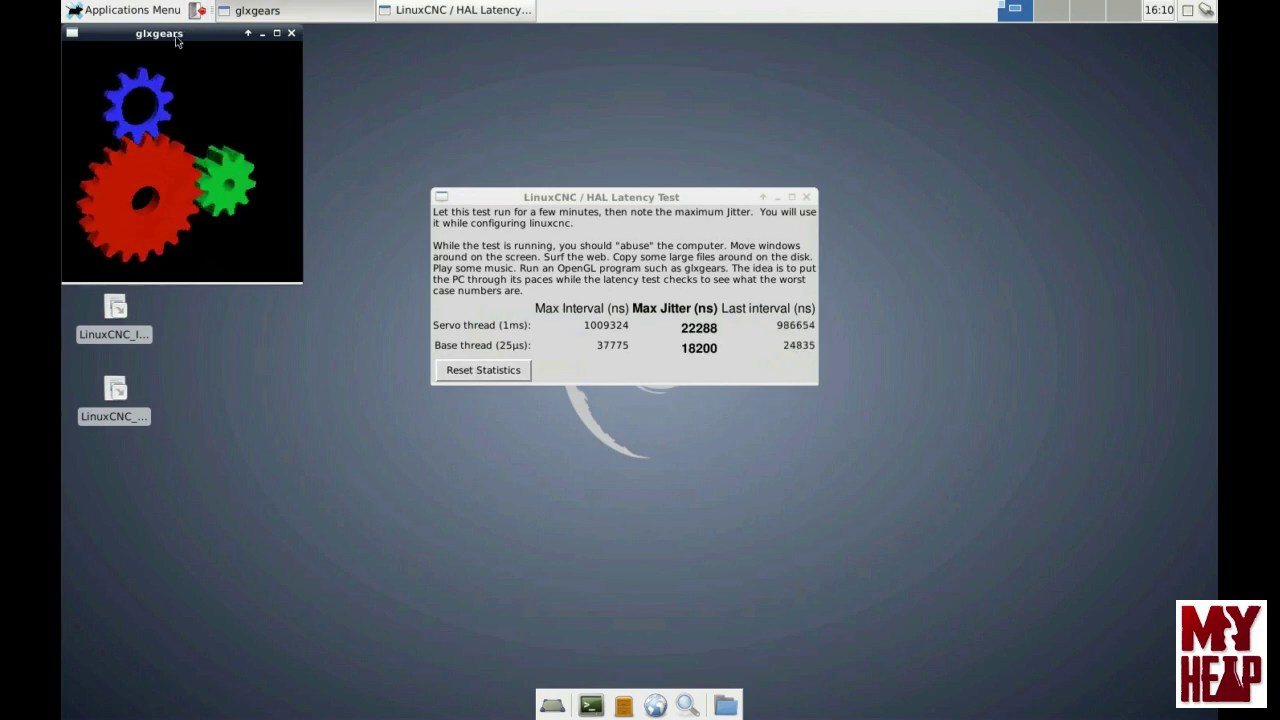
left_click_drag(175, 35, 251, 114)
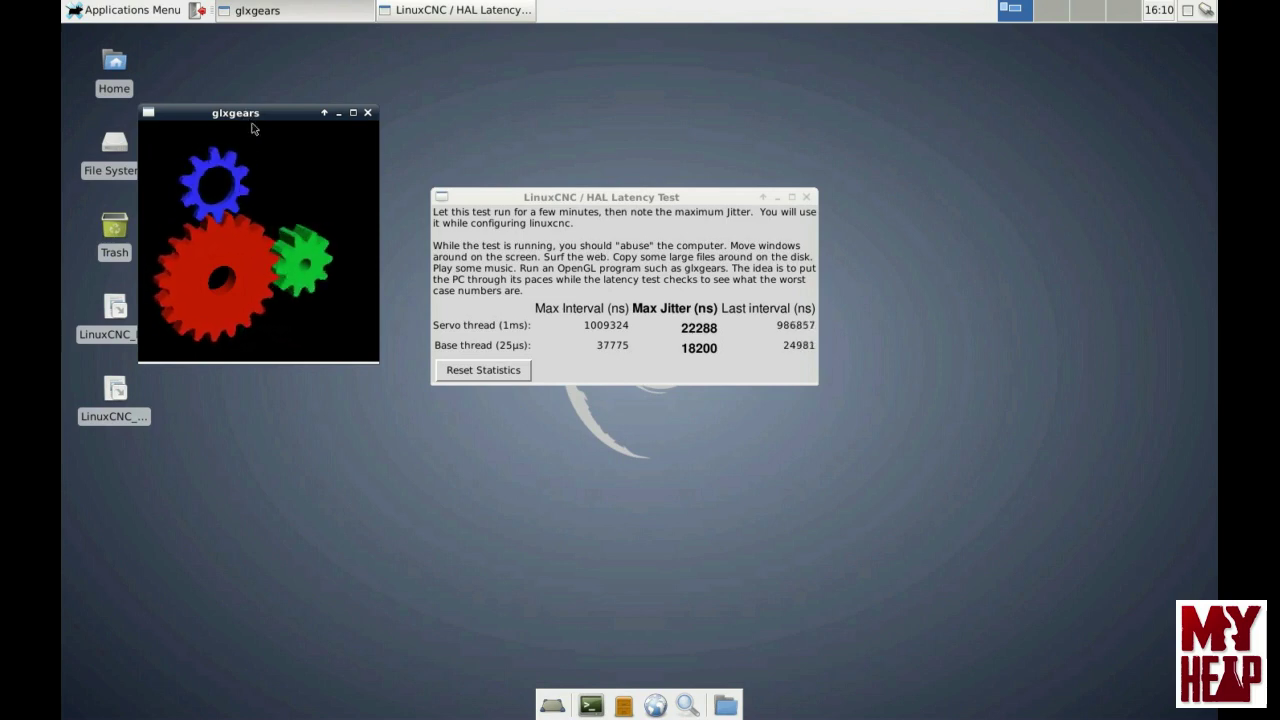
left_click_drag(253, 113, 1071, 66)
Run a second glxgears instance and place its window below the first gears window
left_click(124, 11)
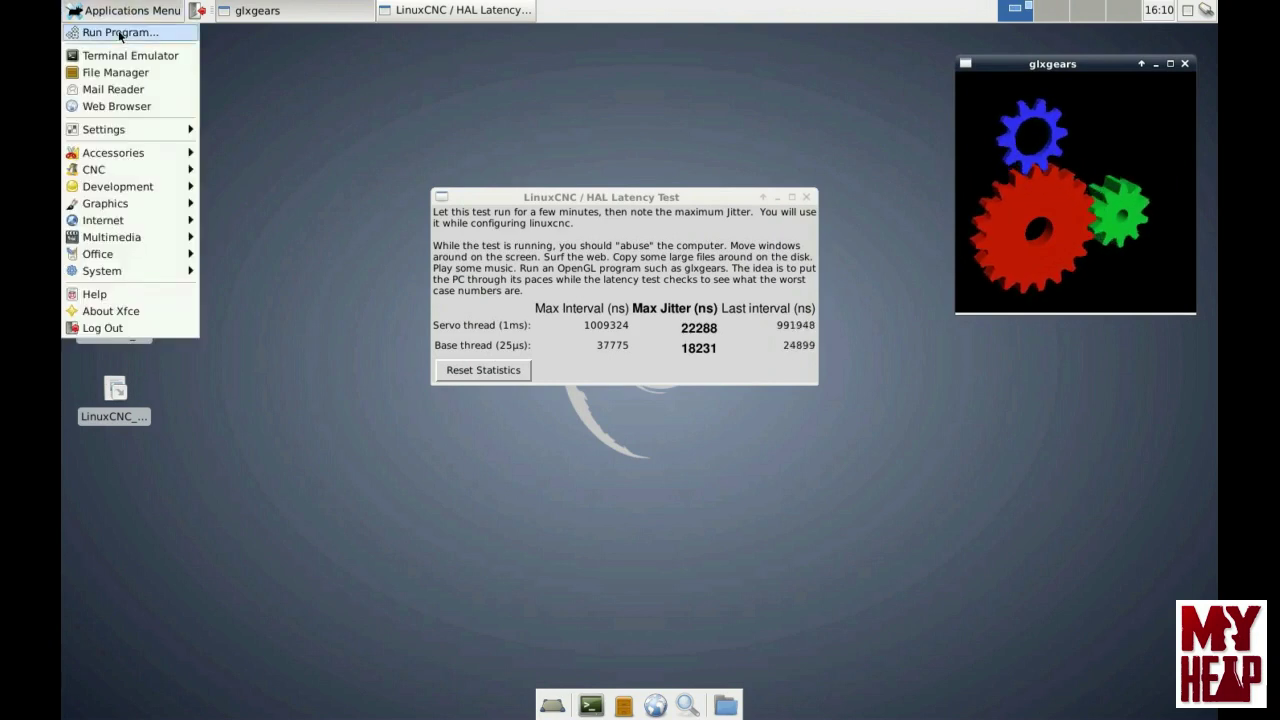
left_click(118, 33)
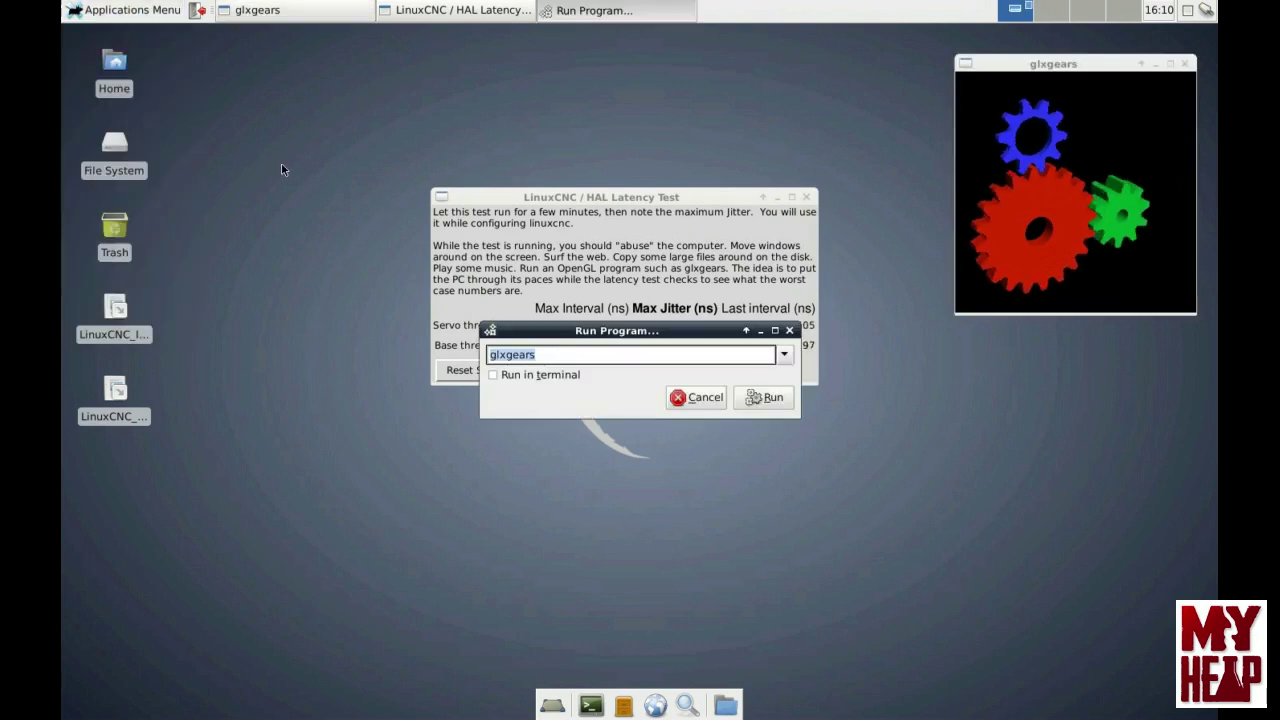
left_click(771, 398)
left_click_drag(189, 44, 1068, 350)
Run a third glxgears instance and place its window below the latency test window
left_click(124, 11)
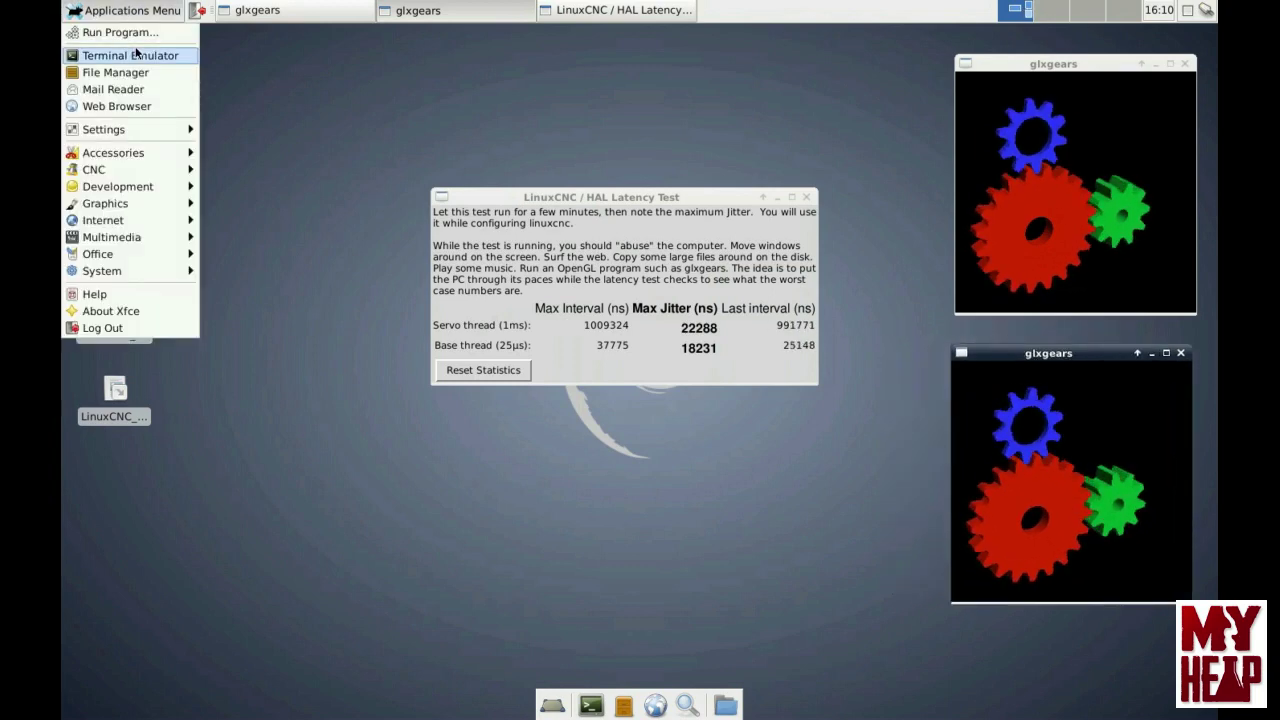
left_click(118, 32)
left_click(764, 397)
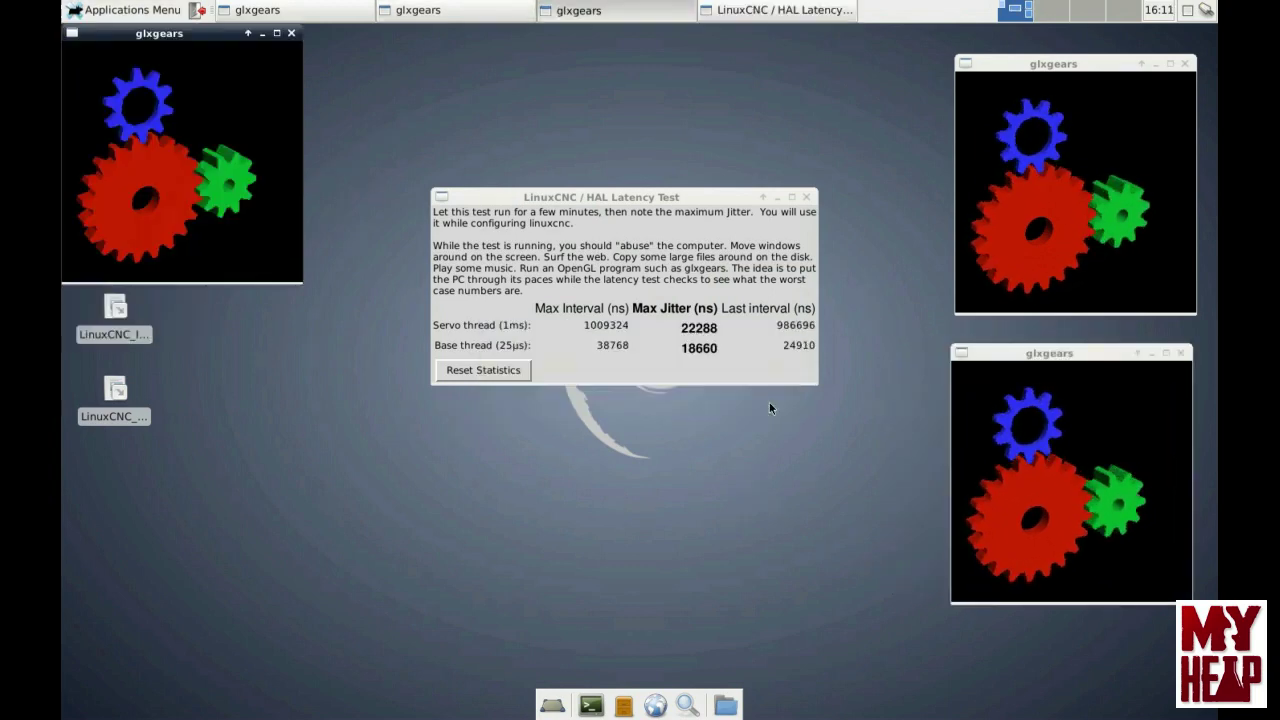
left_click_drag(186, 33, 809, 415)
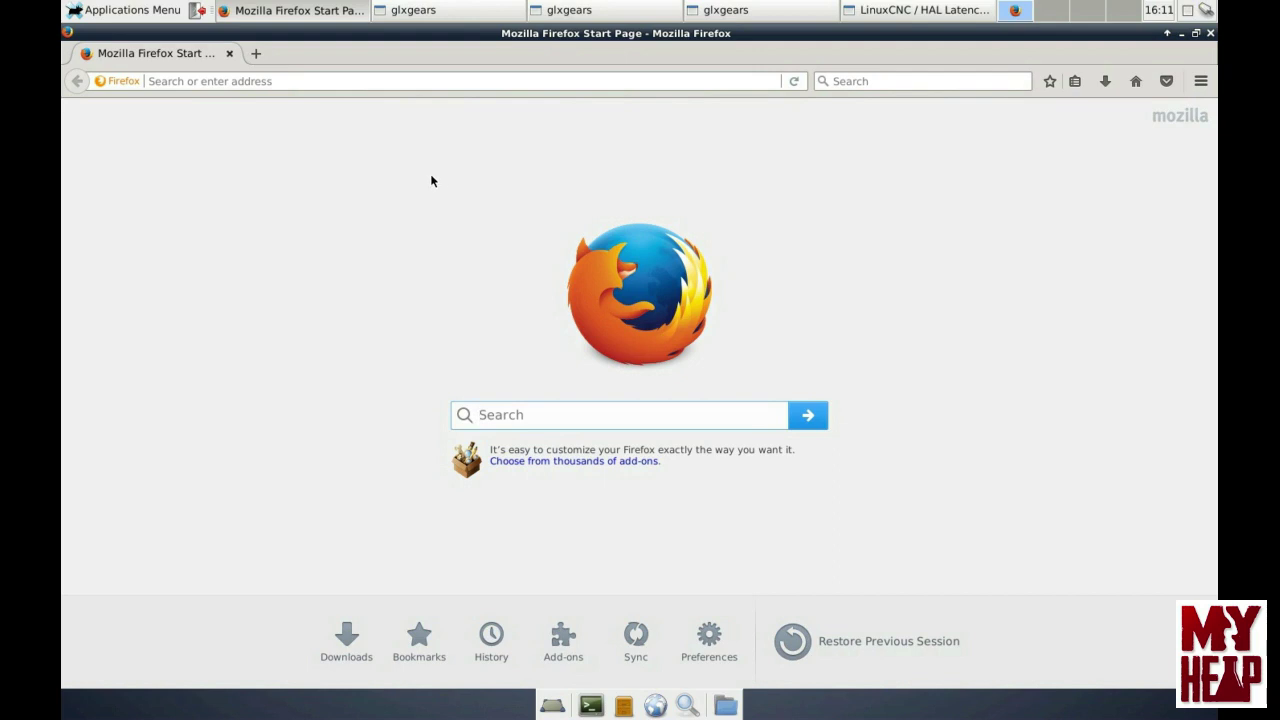
Go to benchmark.unigine.com in Firefox
left_click(309, 86)
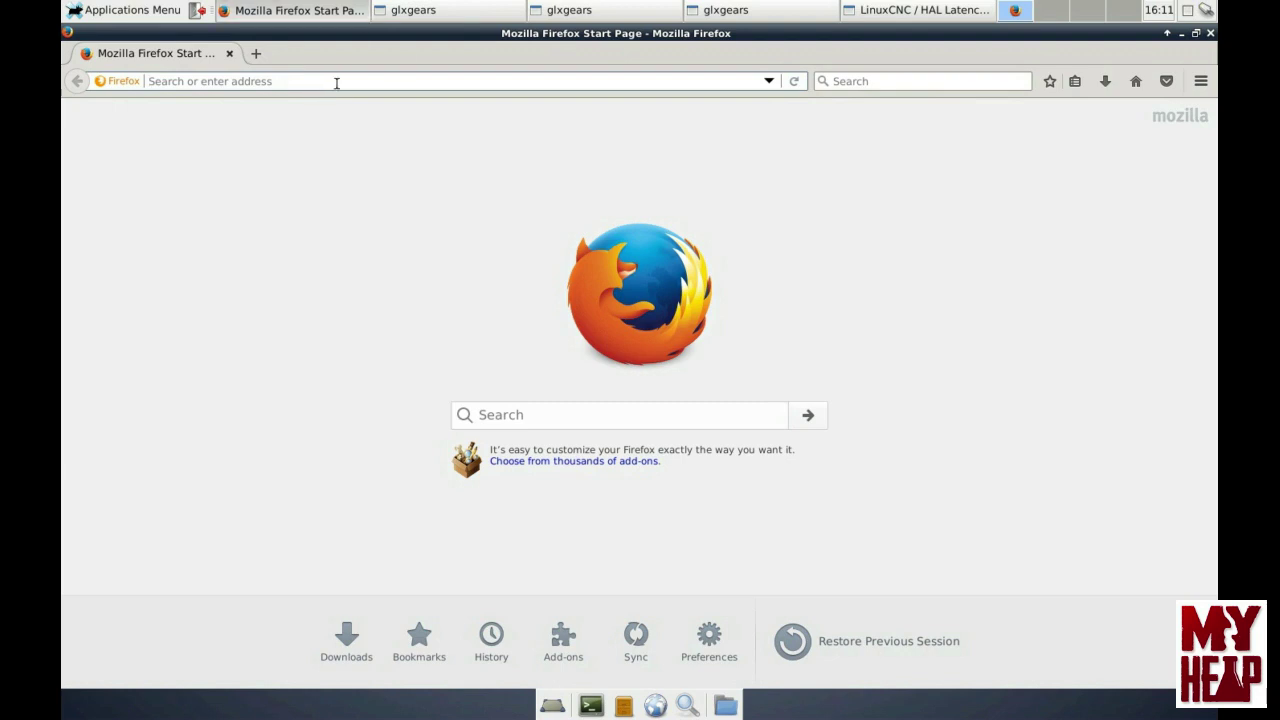
type("benchmark.unigine.com/")
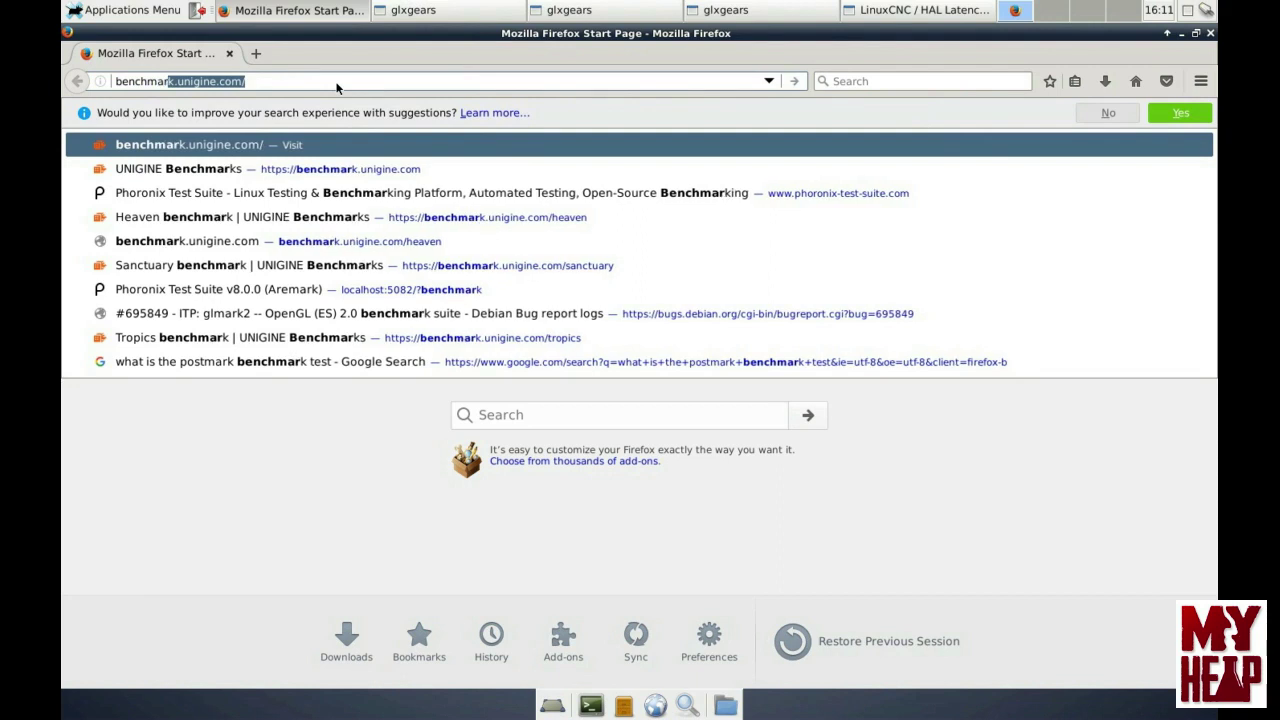
key("Right")
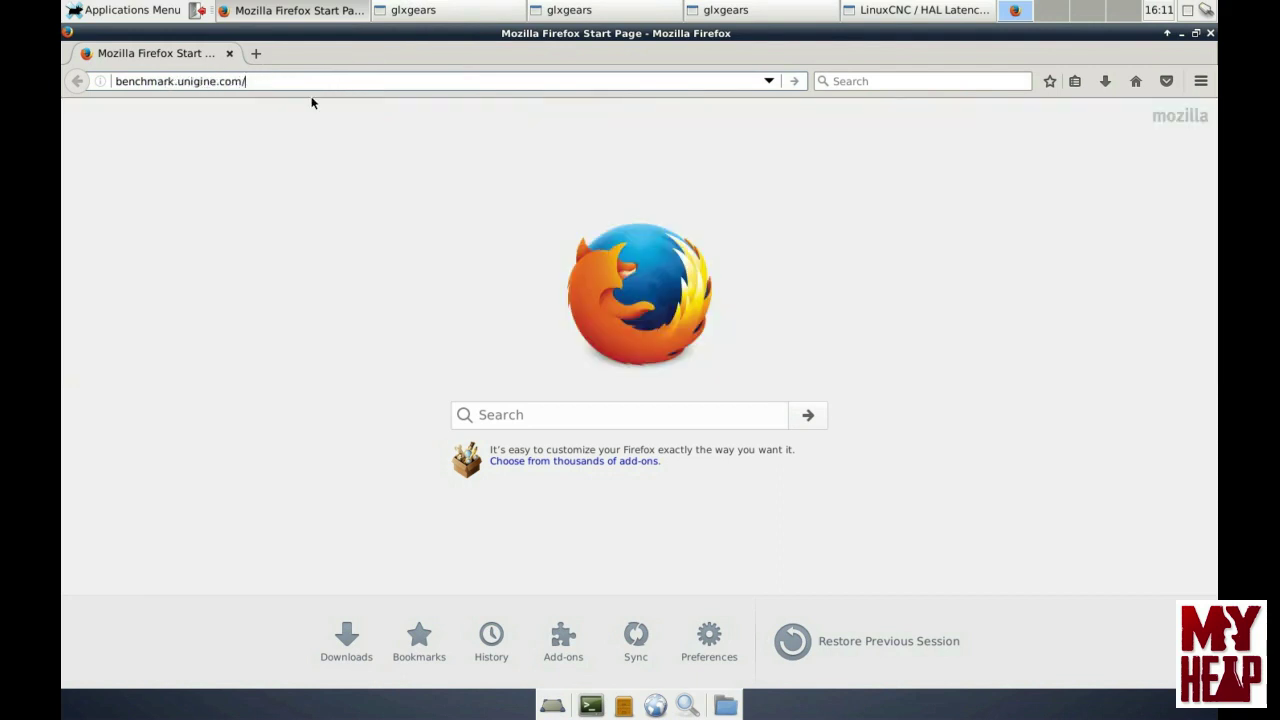
key("Return")
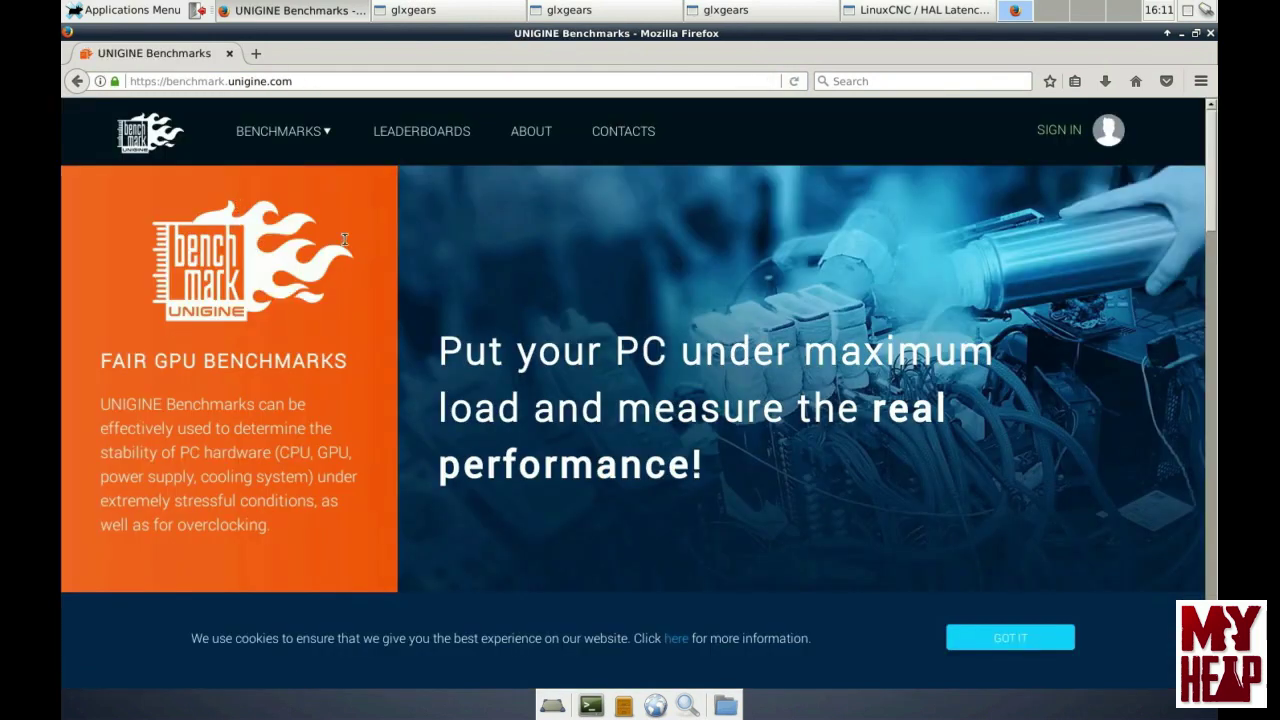
Go to the Sanctuary (Legacy) benchmark page and save the Linux download Unigine_Sanctuary-2.3.run
mouse_move(329, 133)
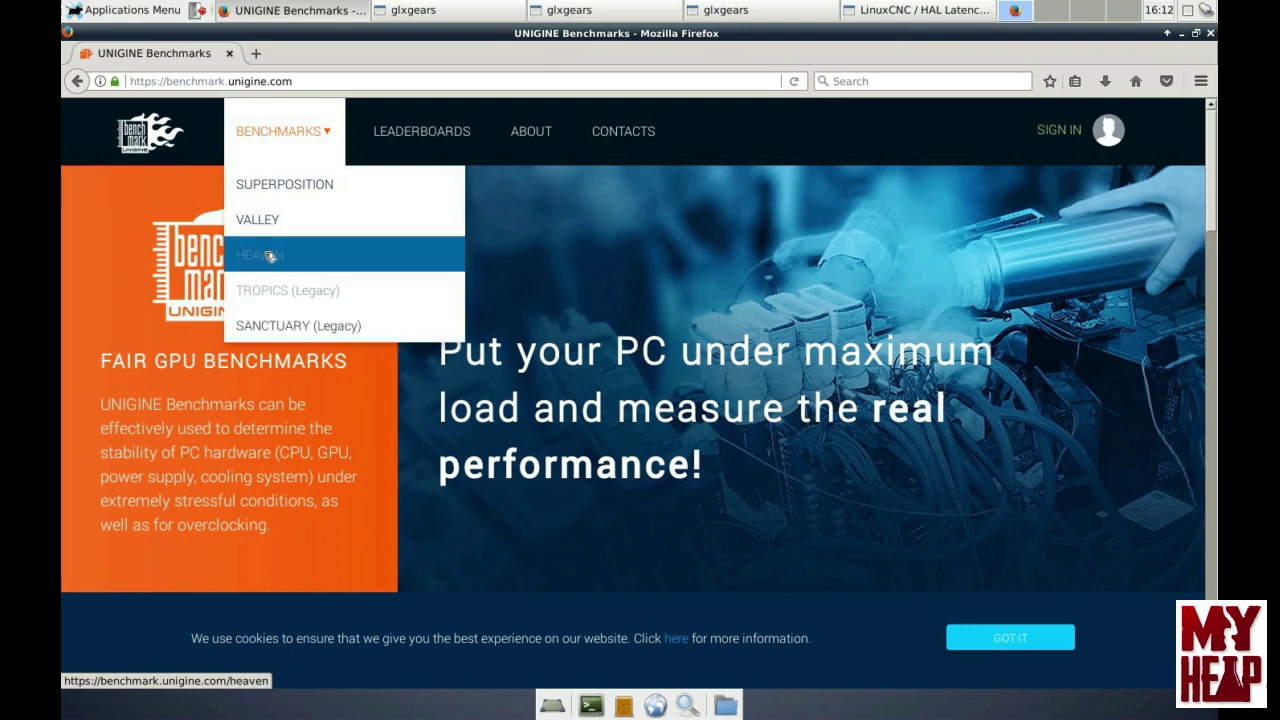
mouse_move(290, 148)
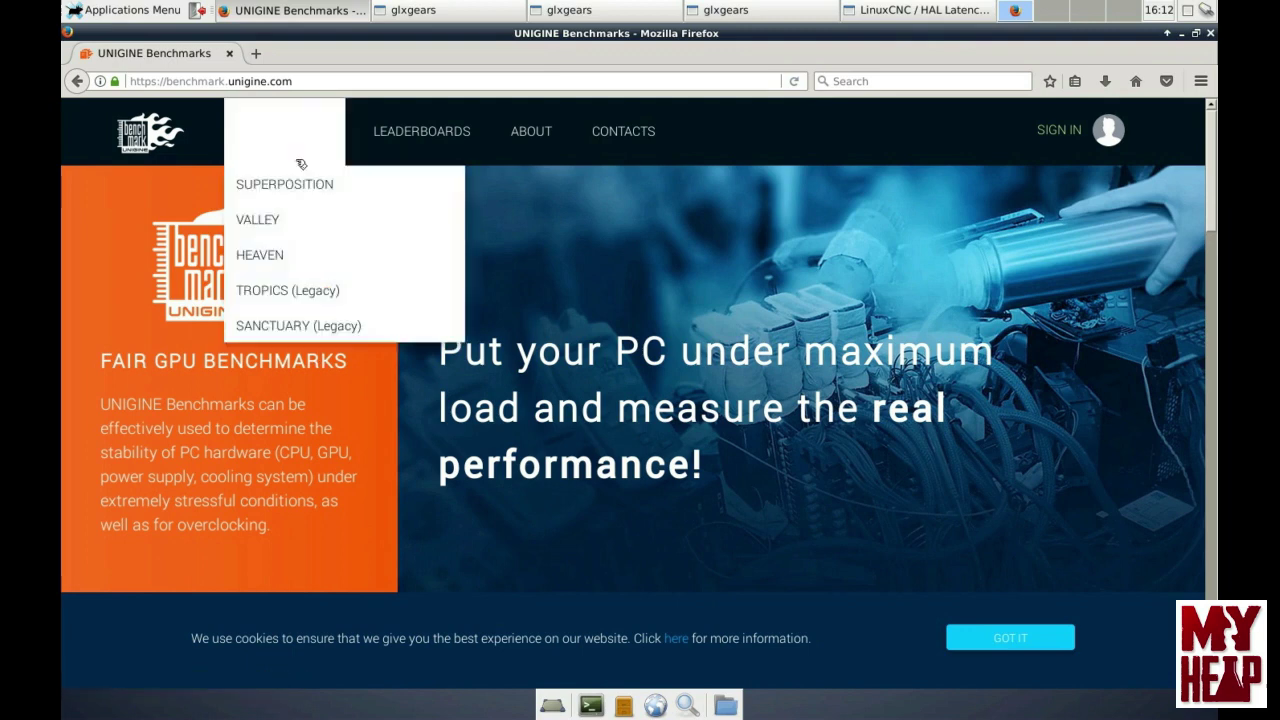
left_click(296, 328)
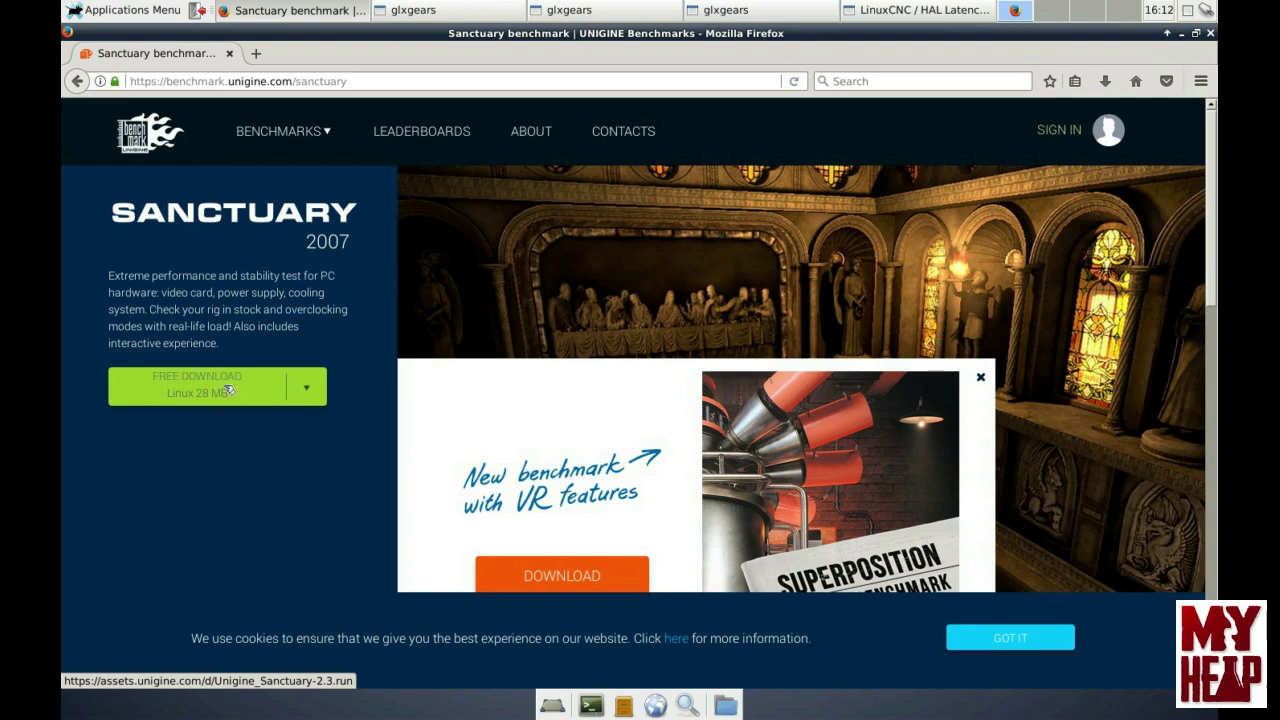
left_click(224, 379)
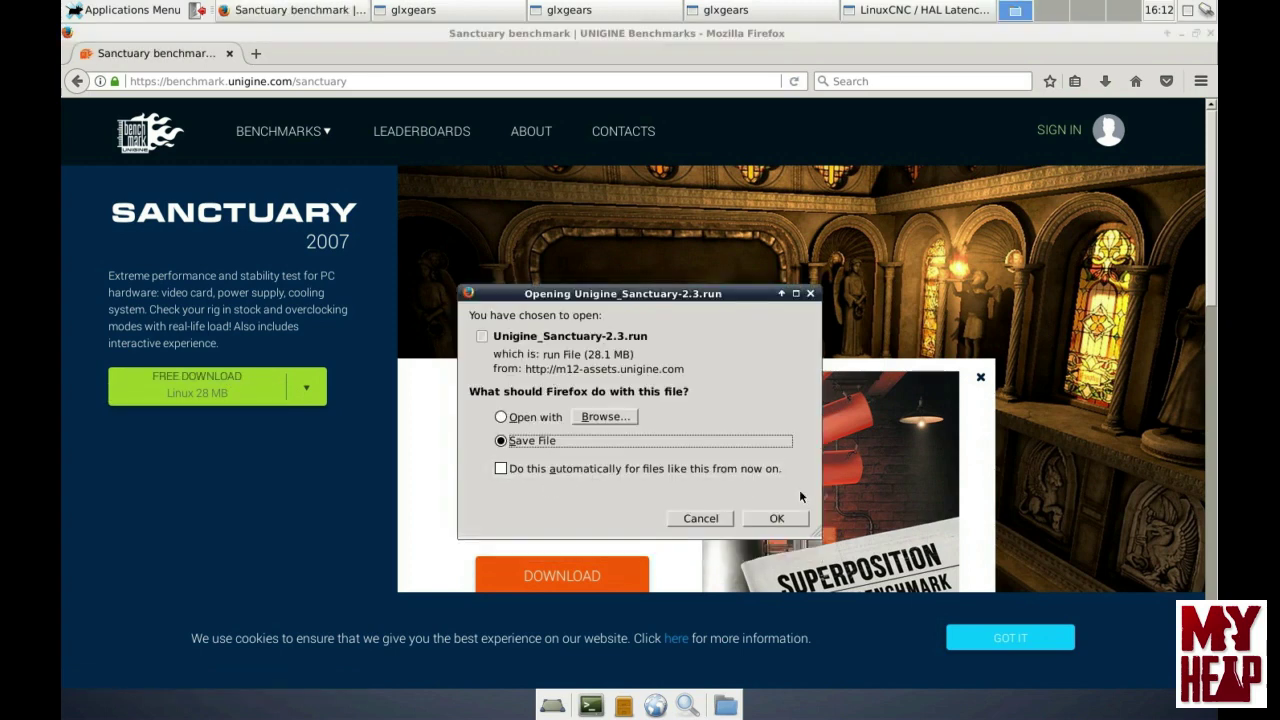
left_click(780, 518)
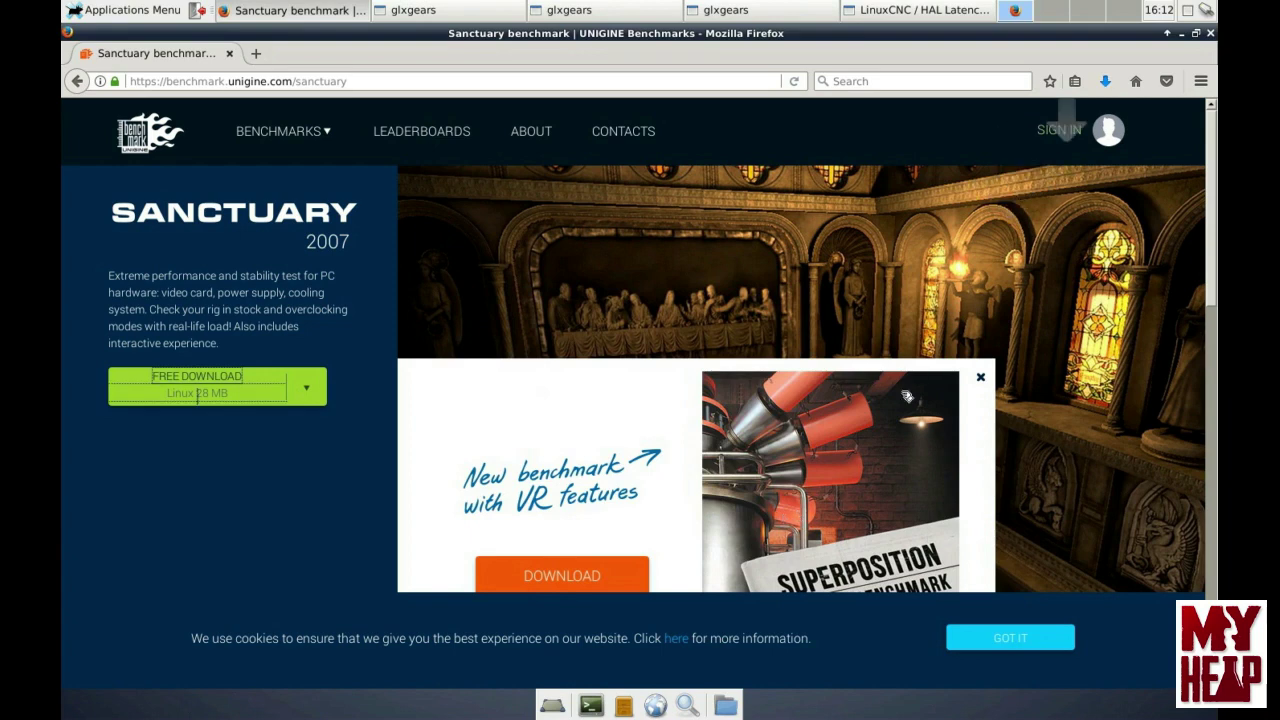
Open the folder containing the finished download, reposition the file manager window and select Unigine_Sanctuary-2.3.run
left_click(1107, 83)
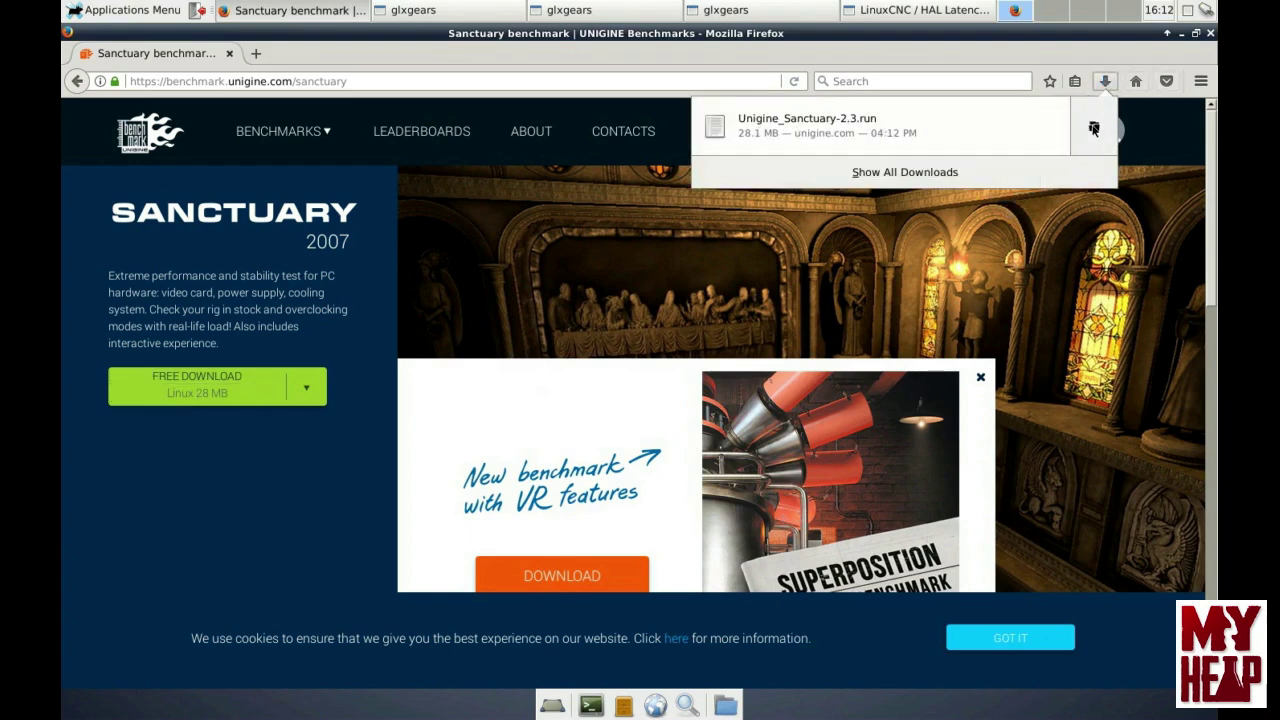
left_click(1094, 126)
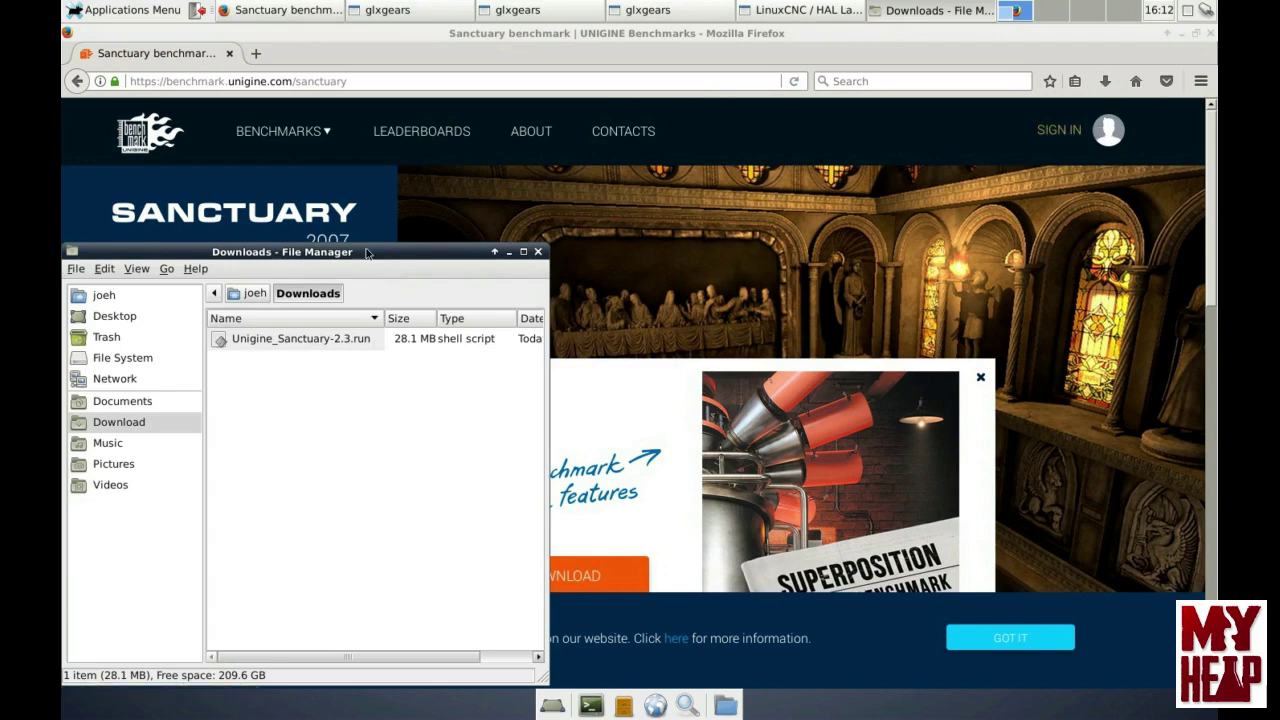
left_click_drag(361, 258, 576, 174)
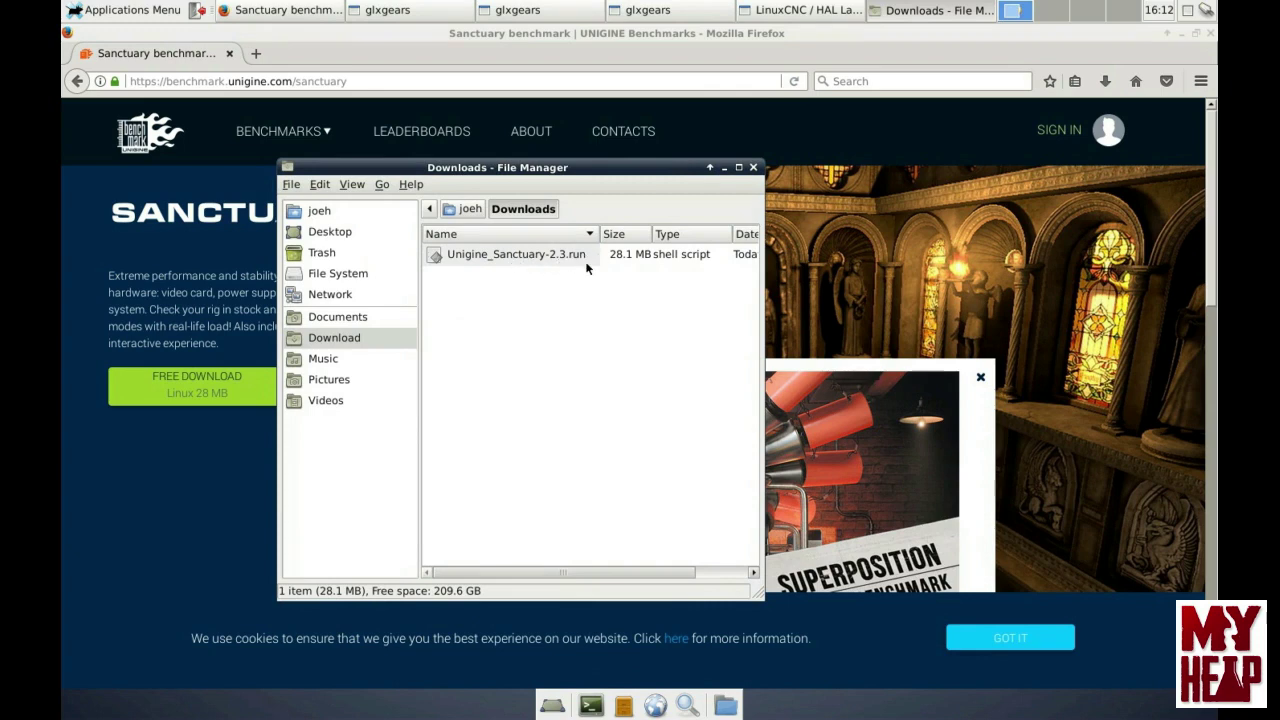
left_click(515, 257)
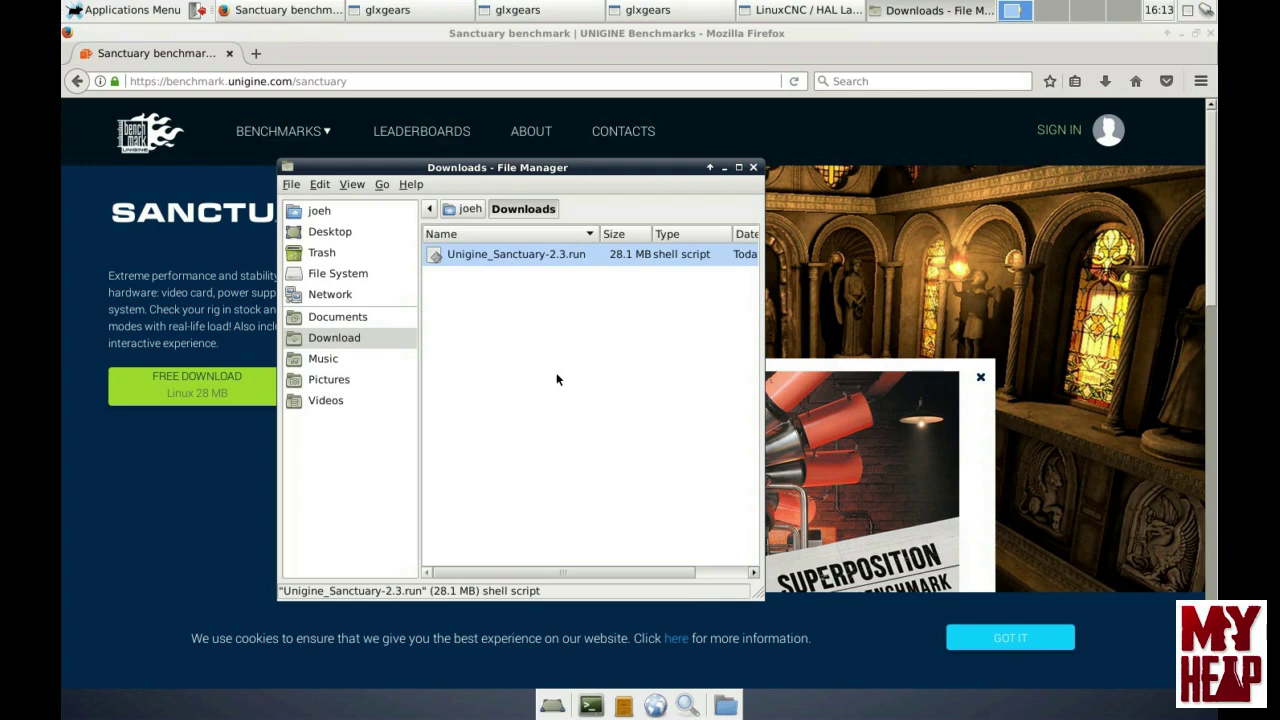
Open a terminal, move its window over the file manager and change to the Downloads directory
left_click(590, 708)
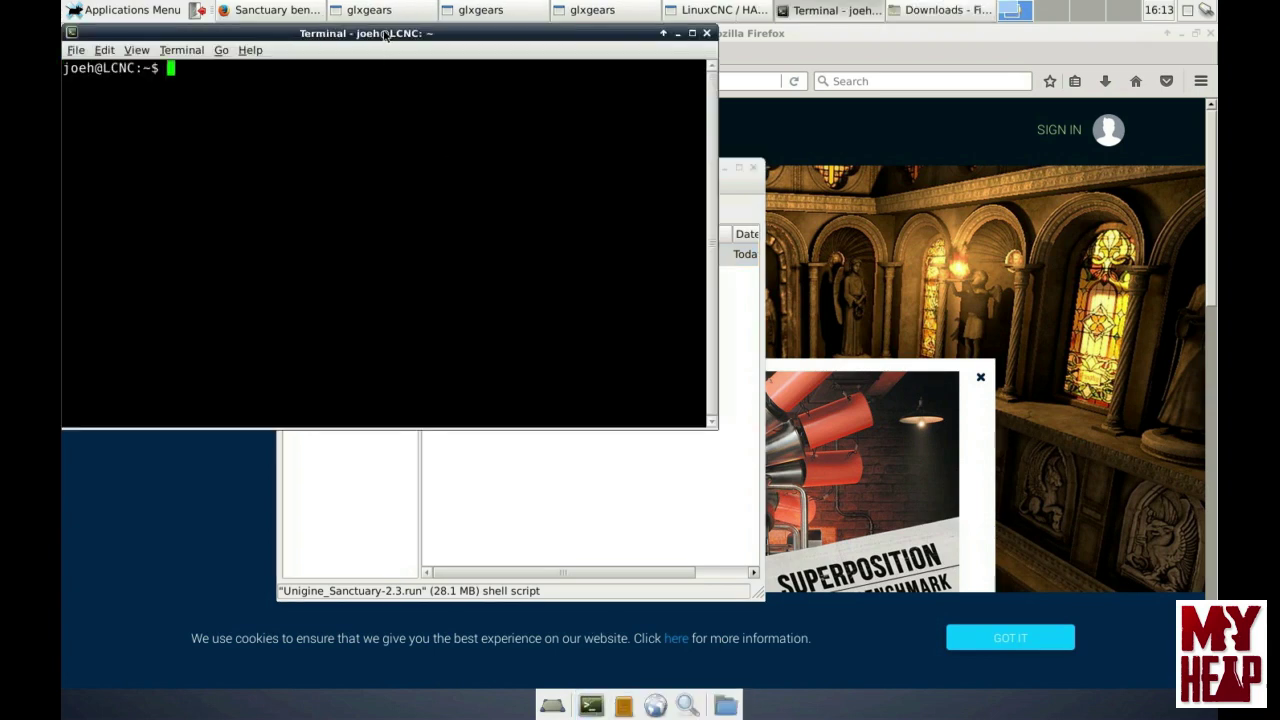
left_click_drag(385, 47, 644, 157)
type("cd Down")
key("Tab")
key("Return")
List the Downloads directory with ls, and in long format with ls -l to check file permissions
type("lsd")
key("Return")
type("l")
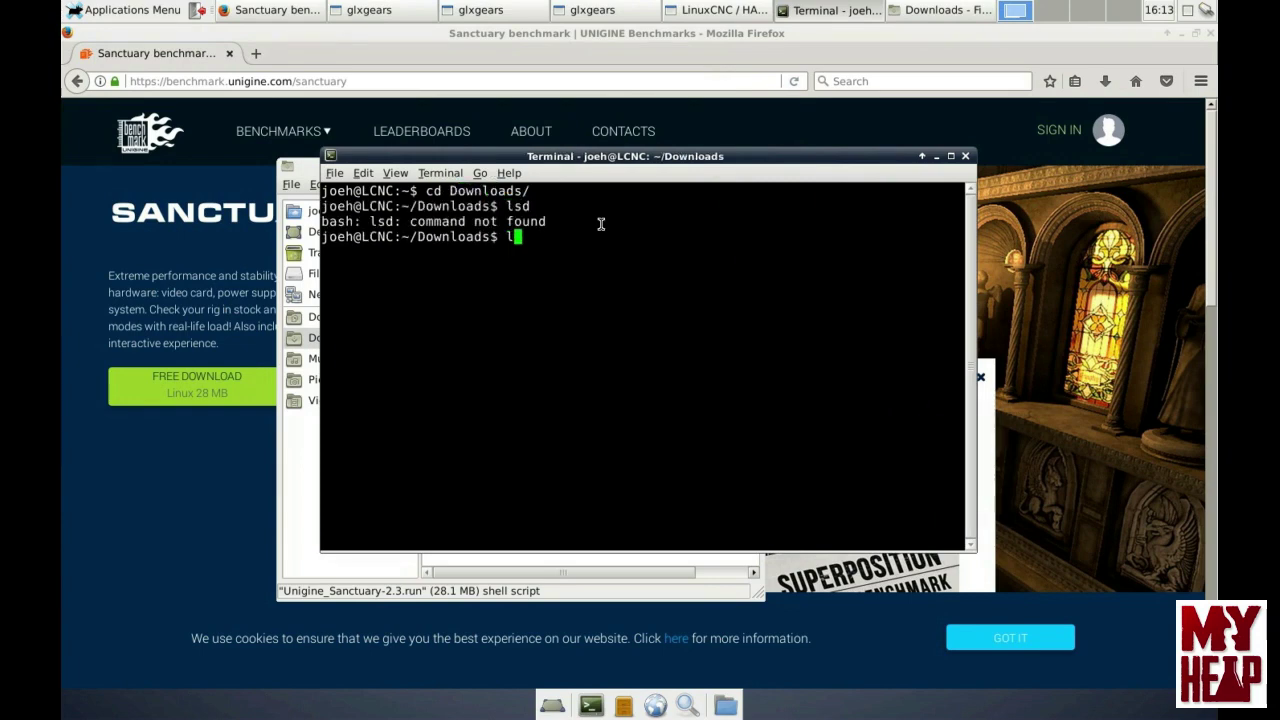
type("s")
key("Return")
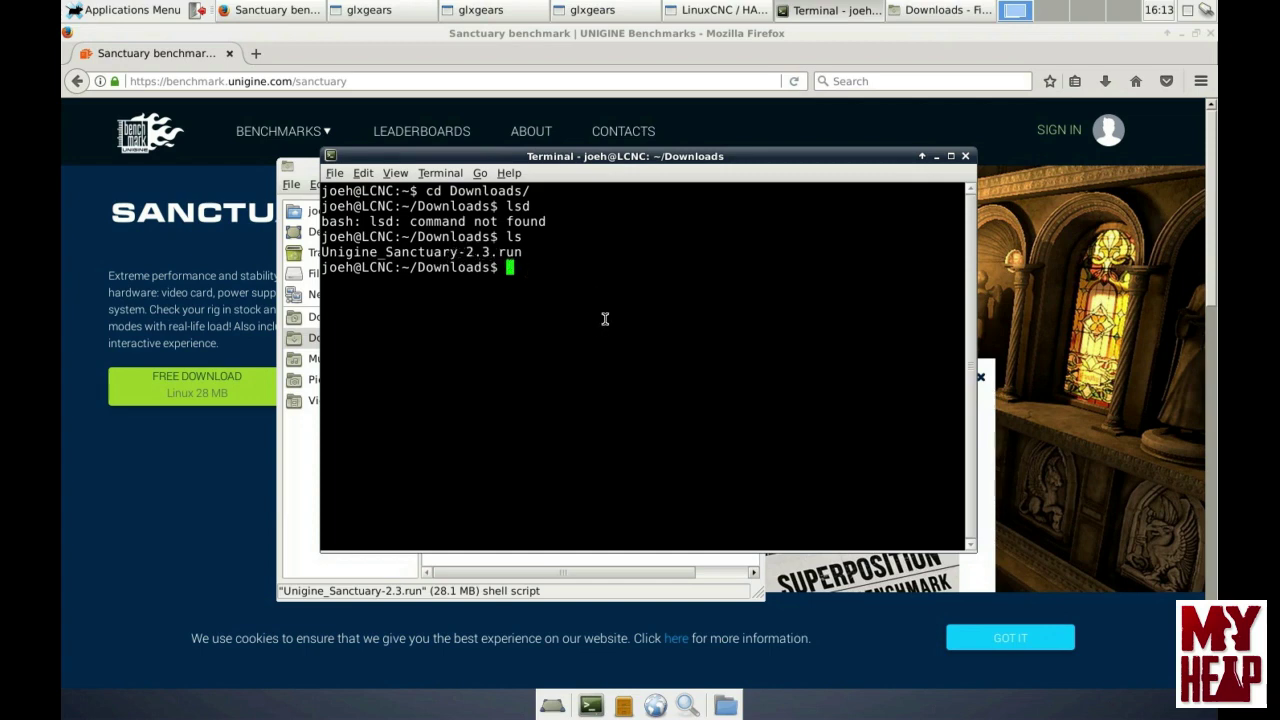
type("ls -l")
key("Return")
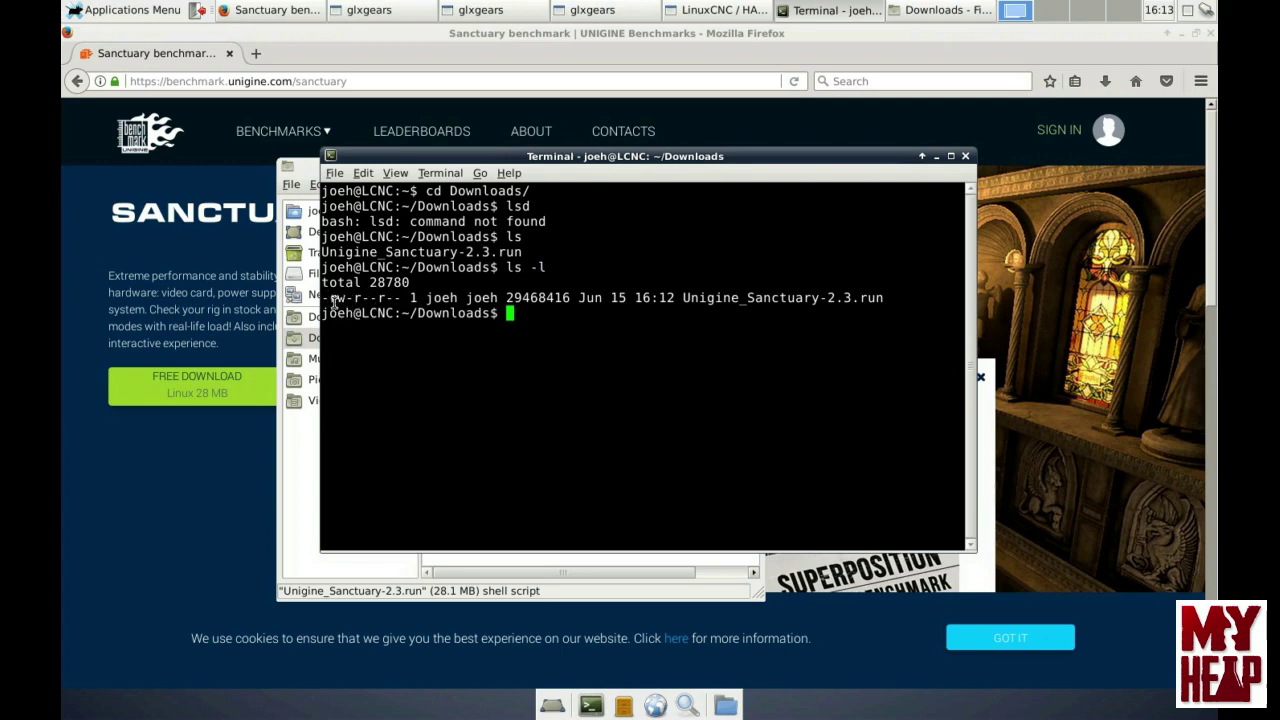
Make Unigine_Sanctuary-2.3.run executable with chmod +x
left_click_drag(331, 297, 403, 298)
left_click(531, 316)
type("chmod +x")
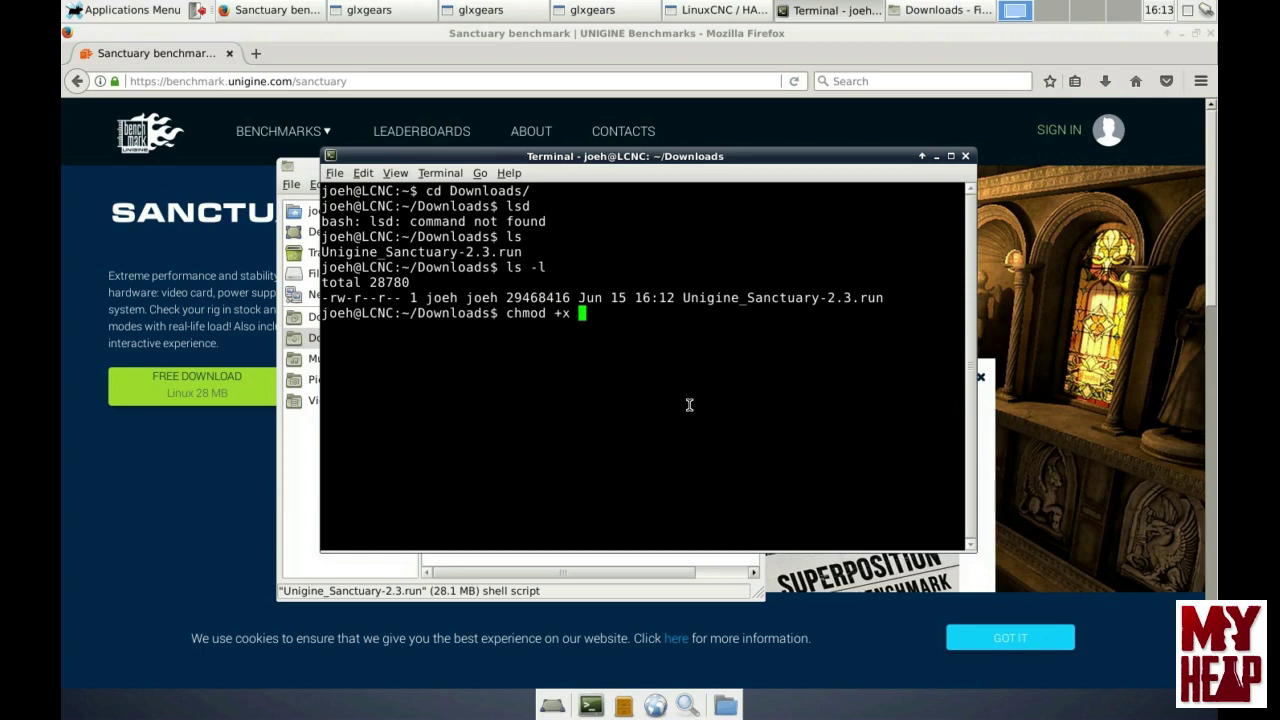
type(" Uni")
key("Tab")
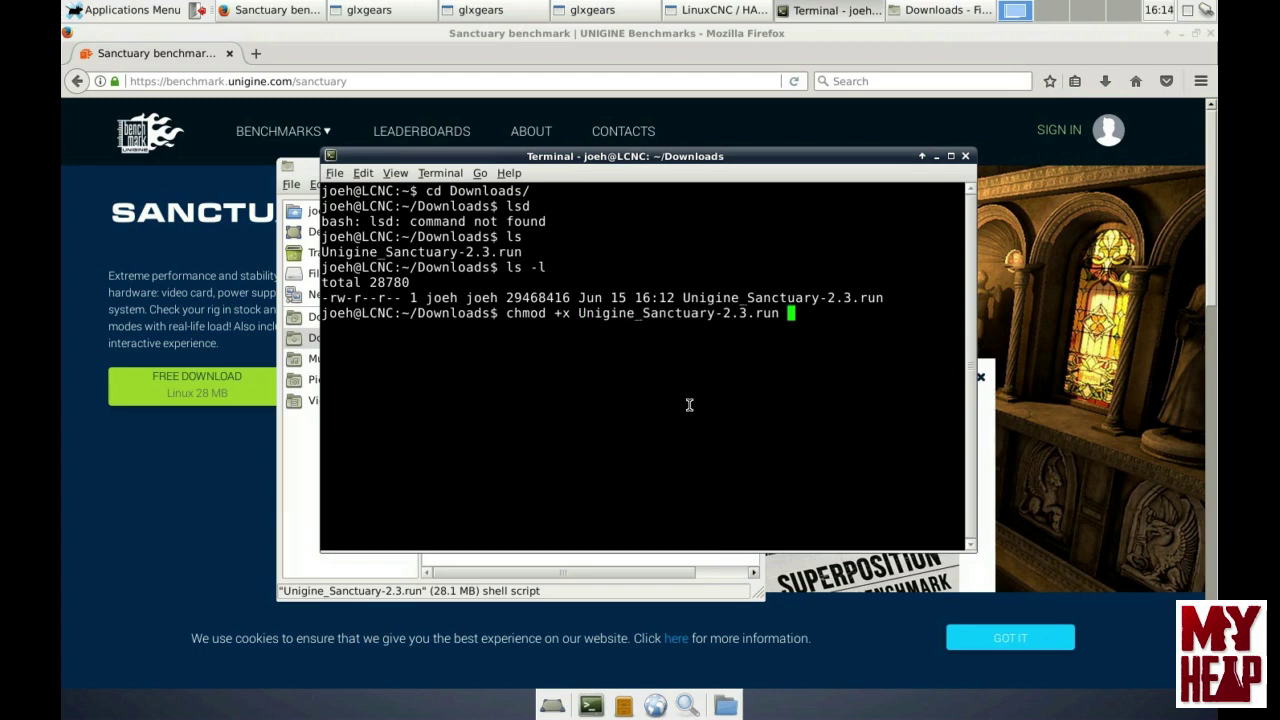
key("Return")
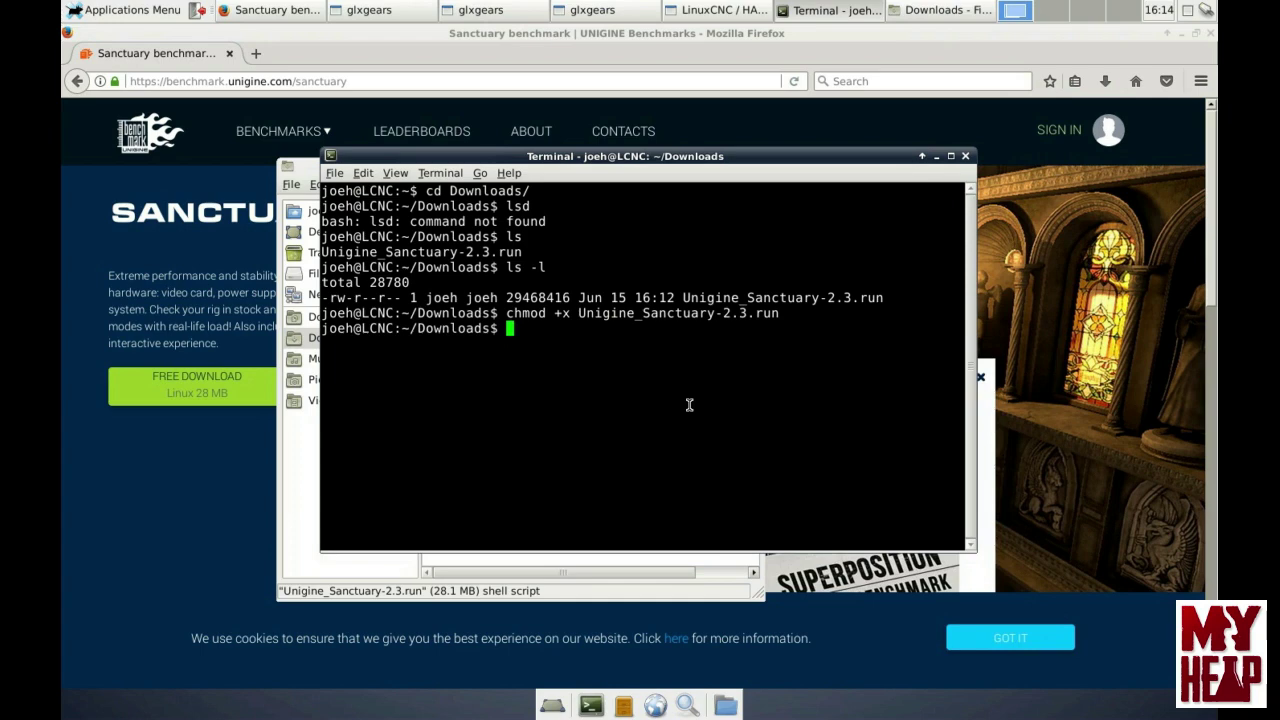
List the directory again with ls and ls -l to verify the installer's execute permission
type("l")
type("s")
key("Return")
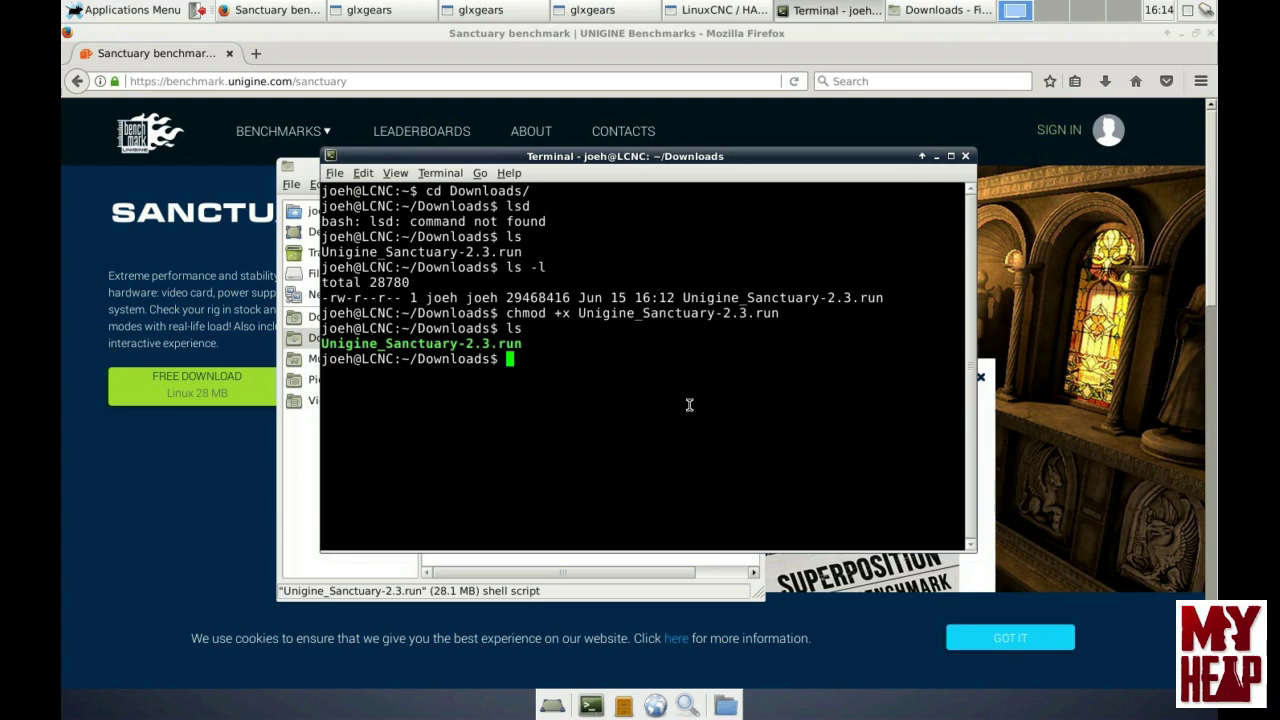
type("ls -l")
key("Return")
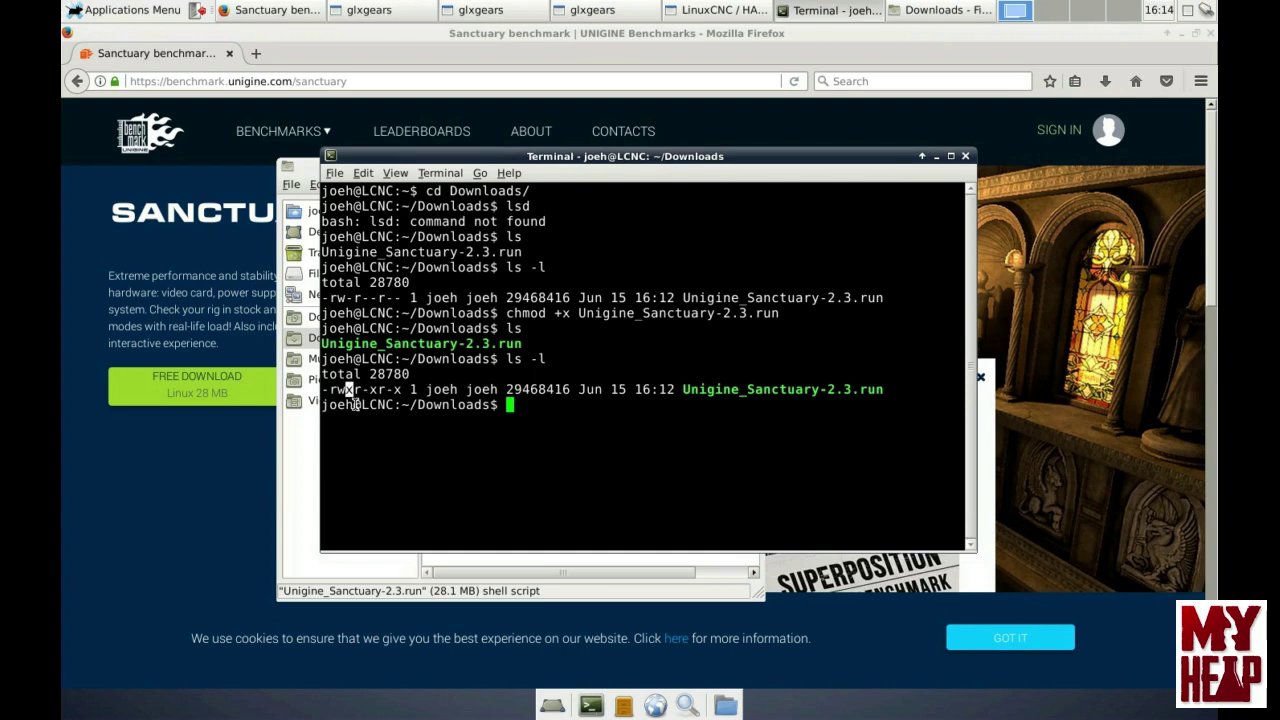
Run ./Unigine_Sanctuary-2.3.run to unpack the demo and list the Downloads directory with ls
left_click_drag(369, 390, 400, 391)
left_click(520, 404)
type("./Uni")
key("Tab")
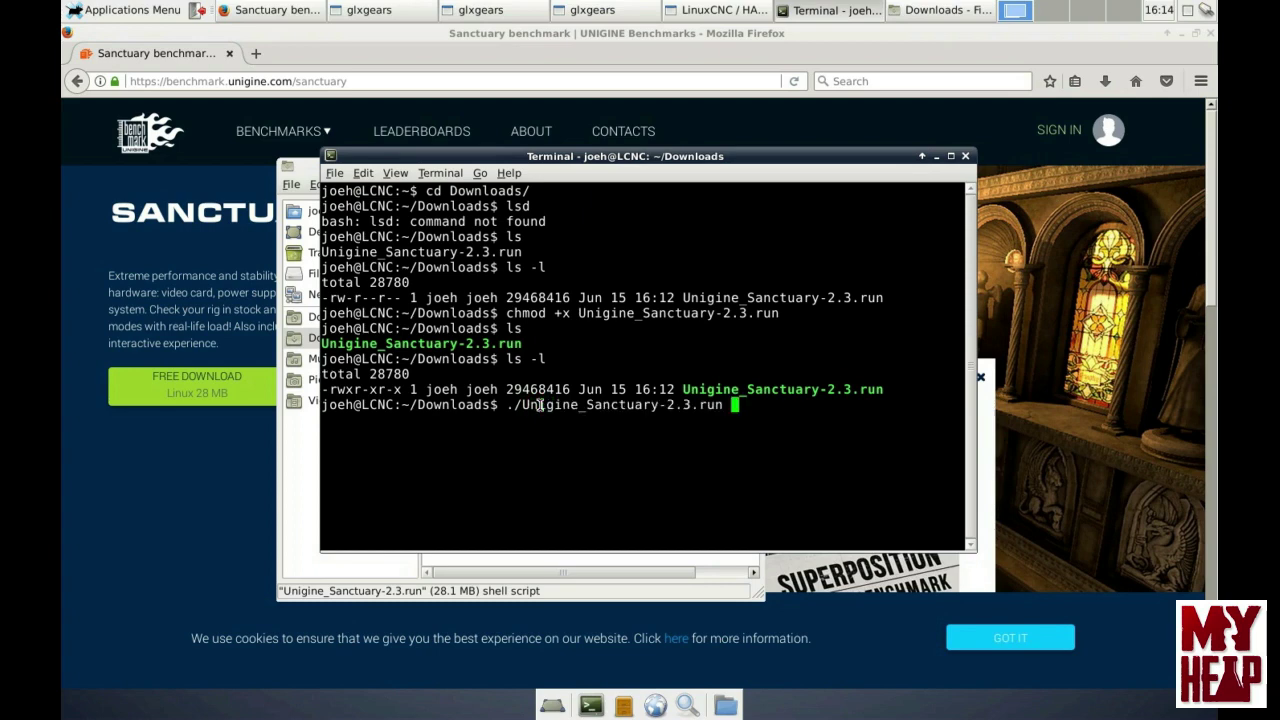
key("Return")
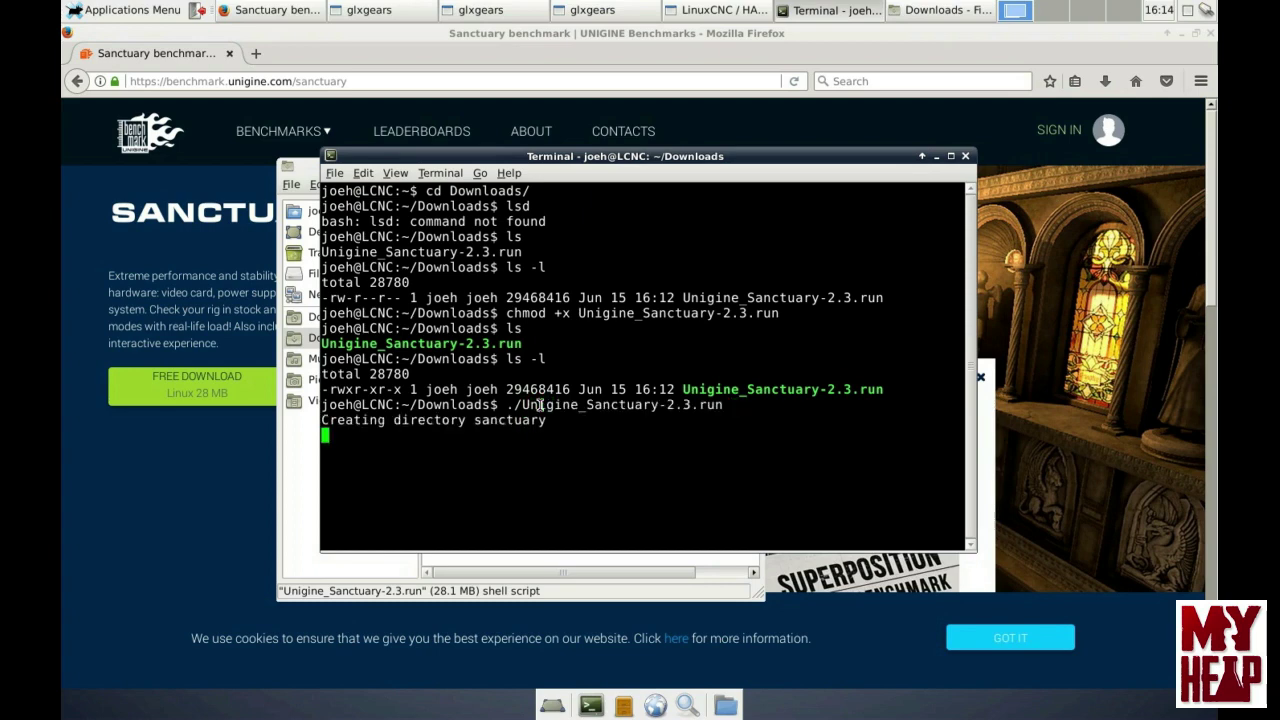
type("l")
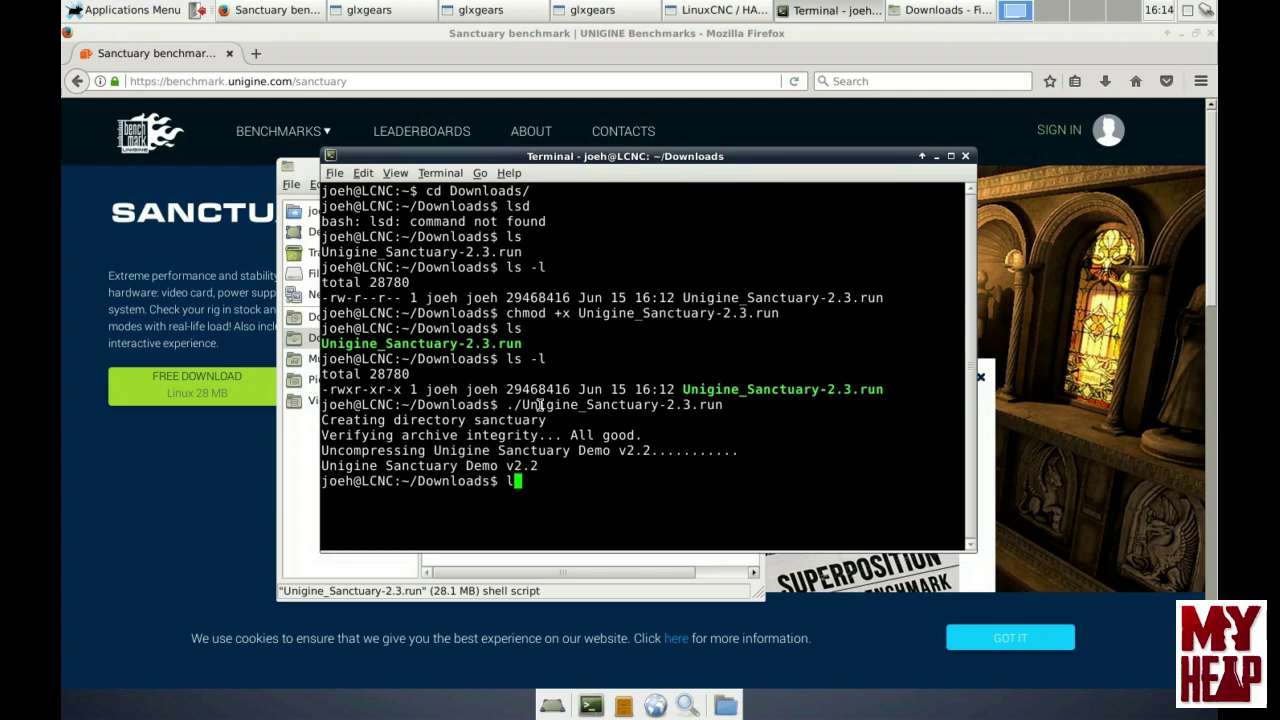
type("s")
key("Return")
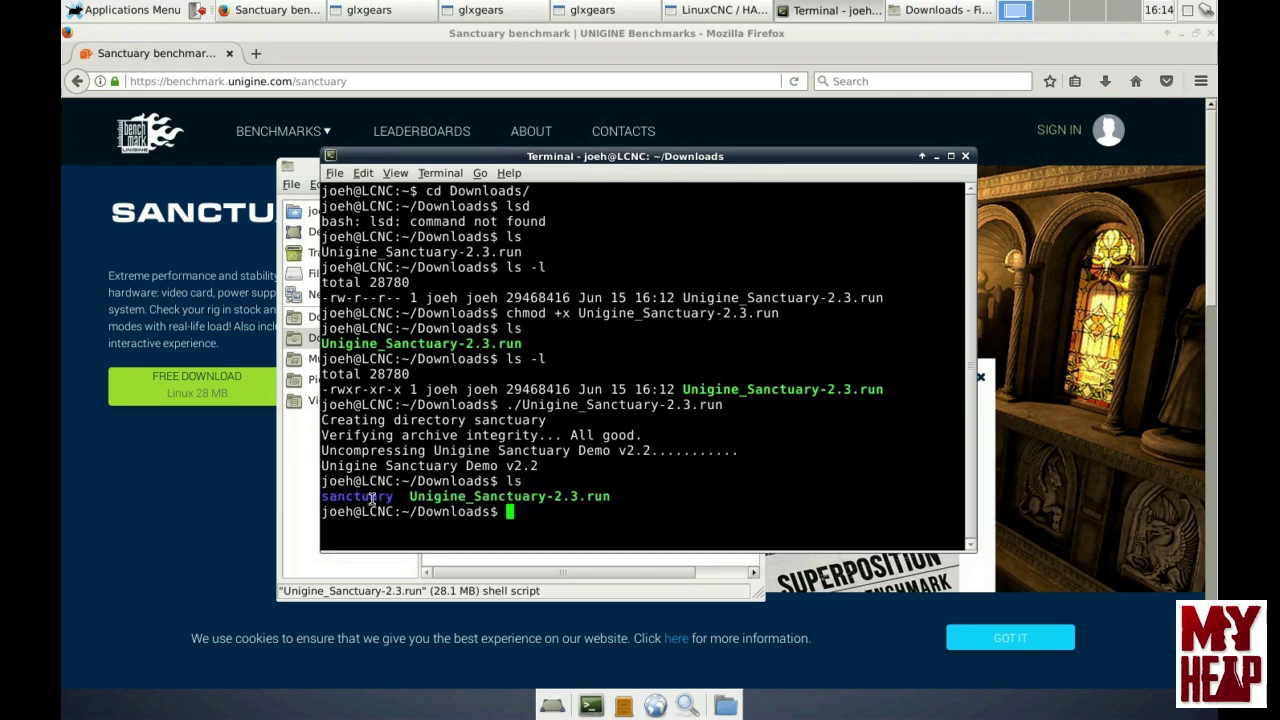
Change to the sanctuary directory and list its contents with ls and ls -l
type("cd san")
key("Tab")
key("Return")
type("l")
type("s")
key("Return")
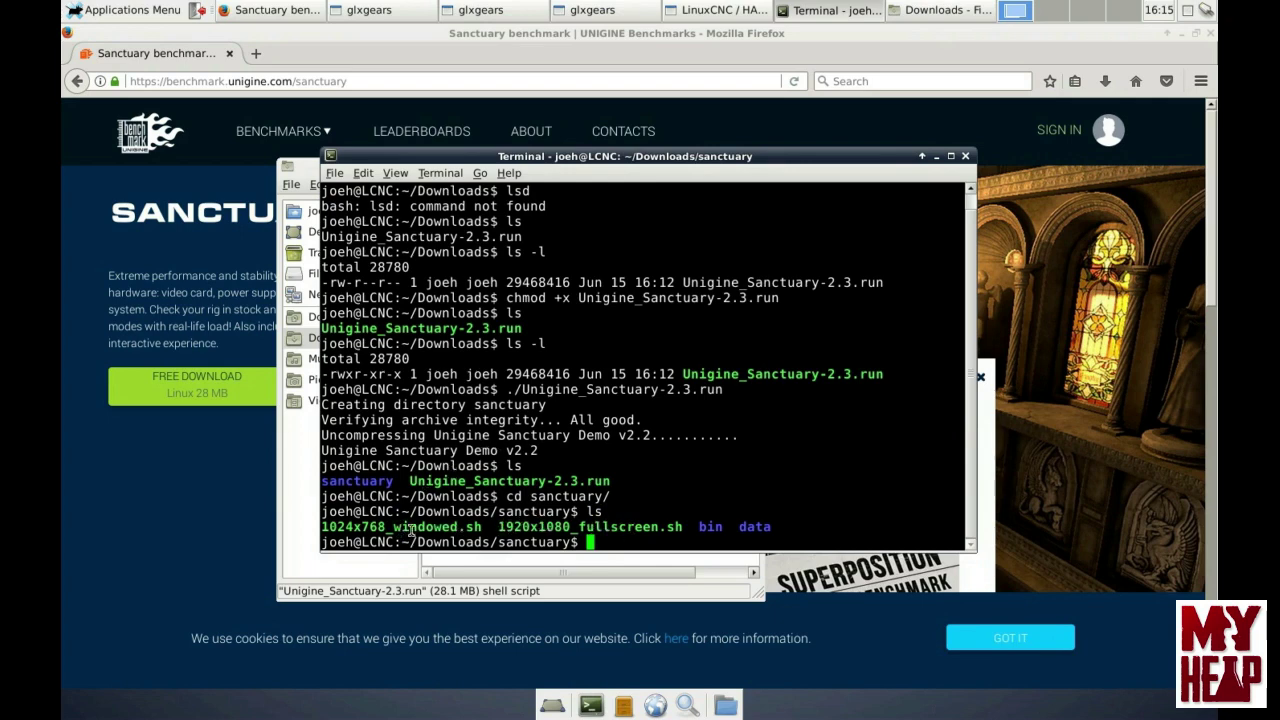
type("ls -l")
key("Return")
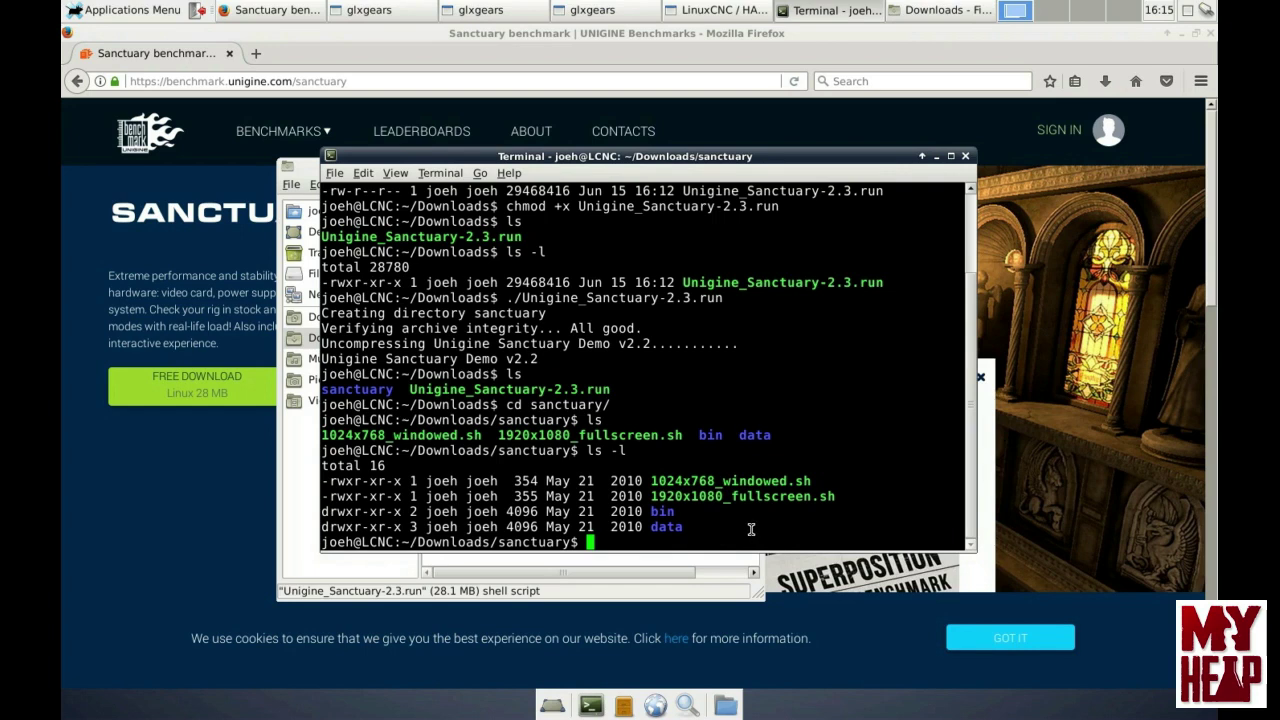
Start the Sanctuary demo in a window by running ./1024x768_windowed.sh
type("./10")
key("Tab")
key("Return")
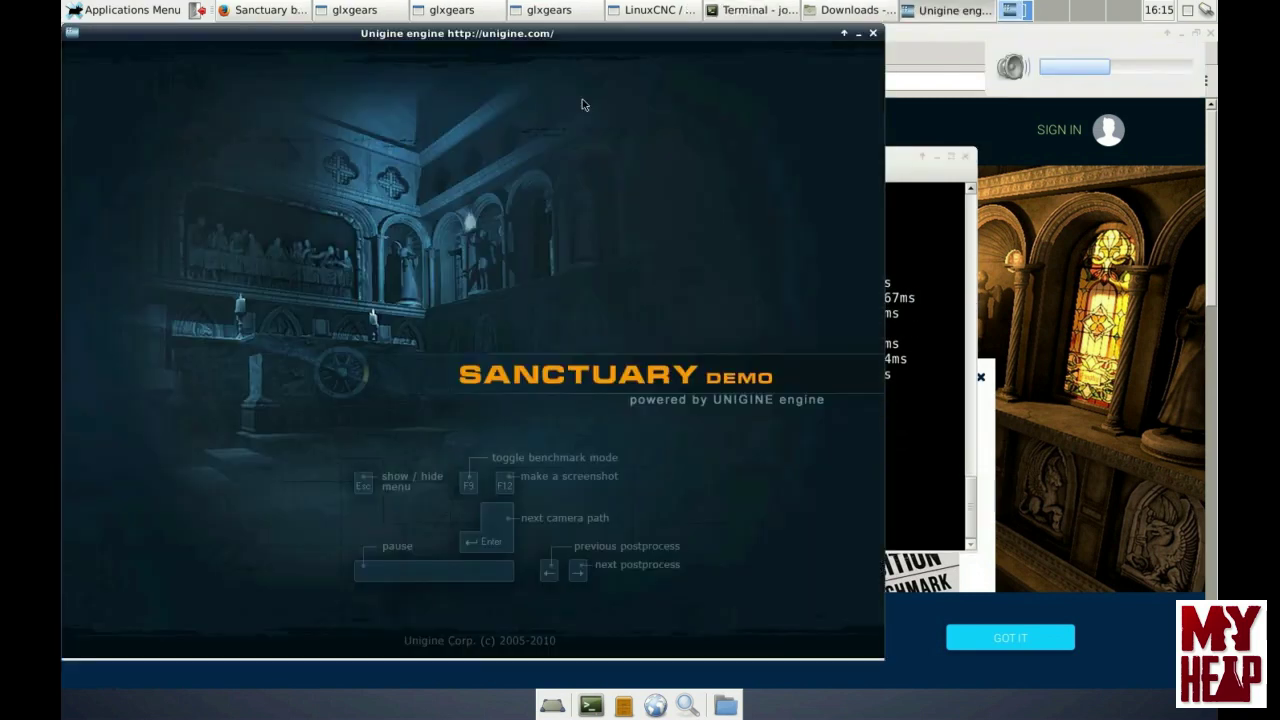
Bring the Unigine demo window in front of the browser and move it beside the Sanctuary download section
left_click_drag(533, 38, 700, 83)
left_click(943, 50)
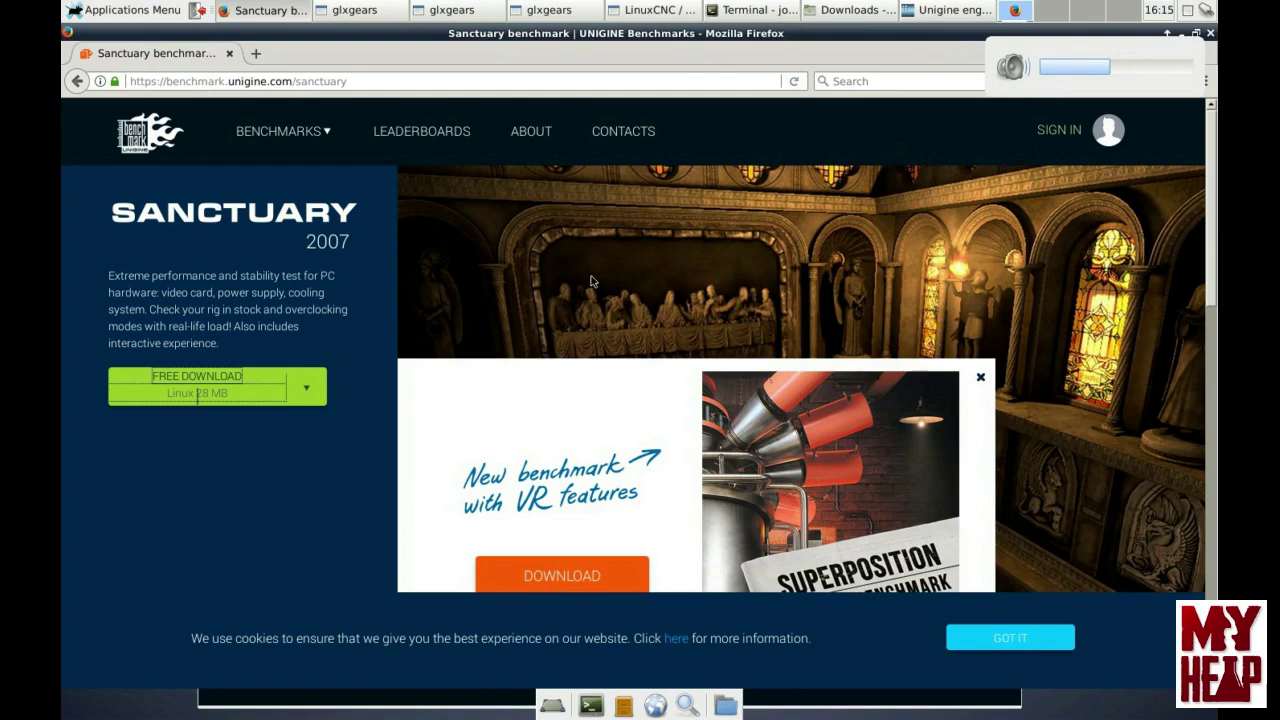
left_click(905, 14)
left_click_drag(691, 84, 849, 71)
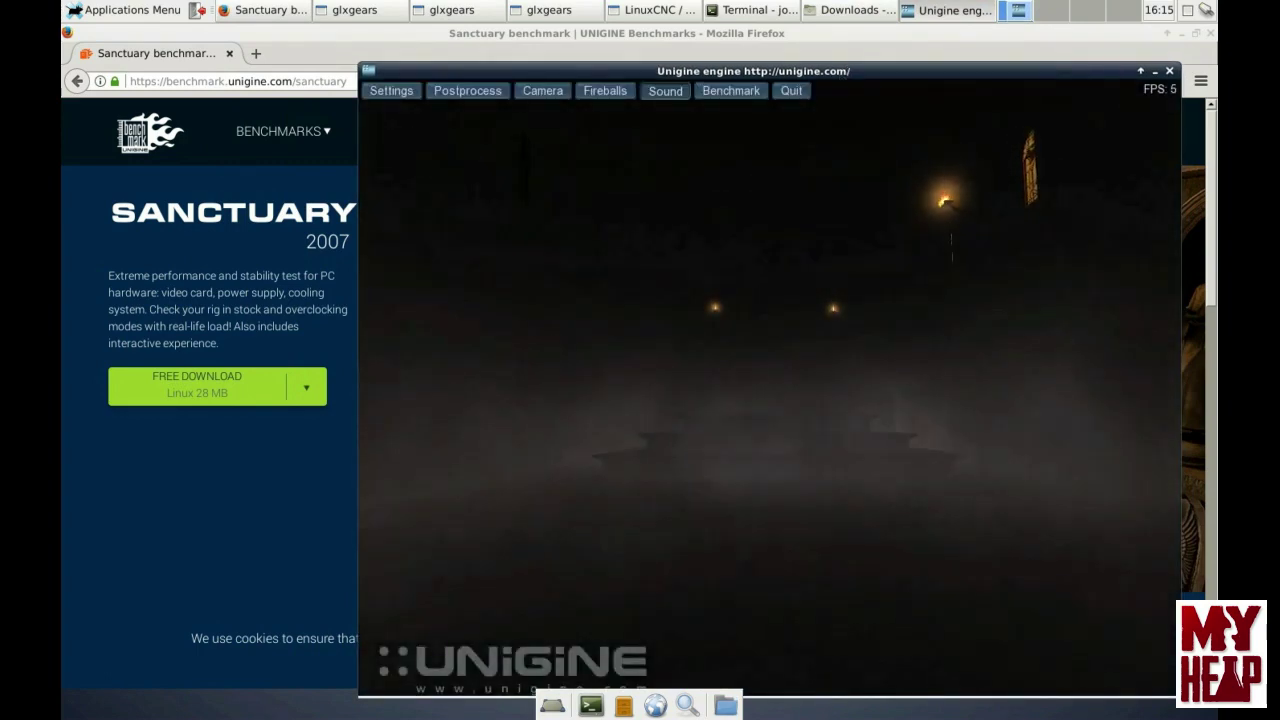
Bring the three glxgears windows and the LinuxCNC latency test in front of the running demo
left_click(338, 14)
left_click(448, 12)
left_click(533, 14)
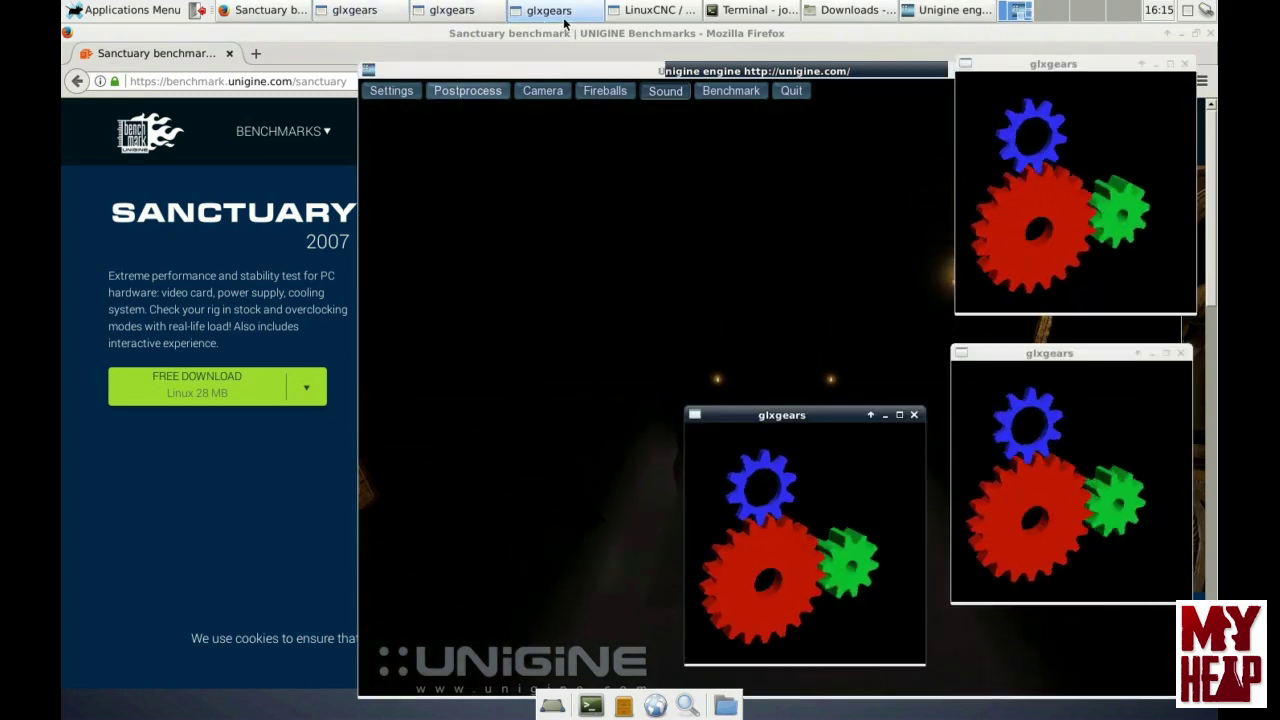
left_click(652, 10)
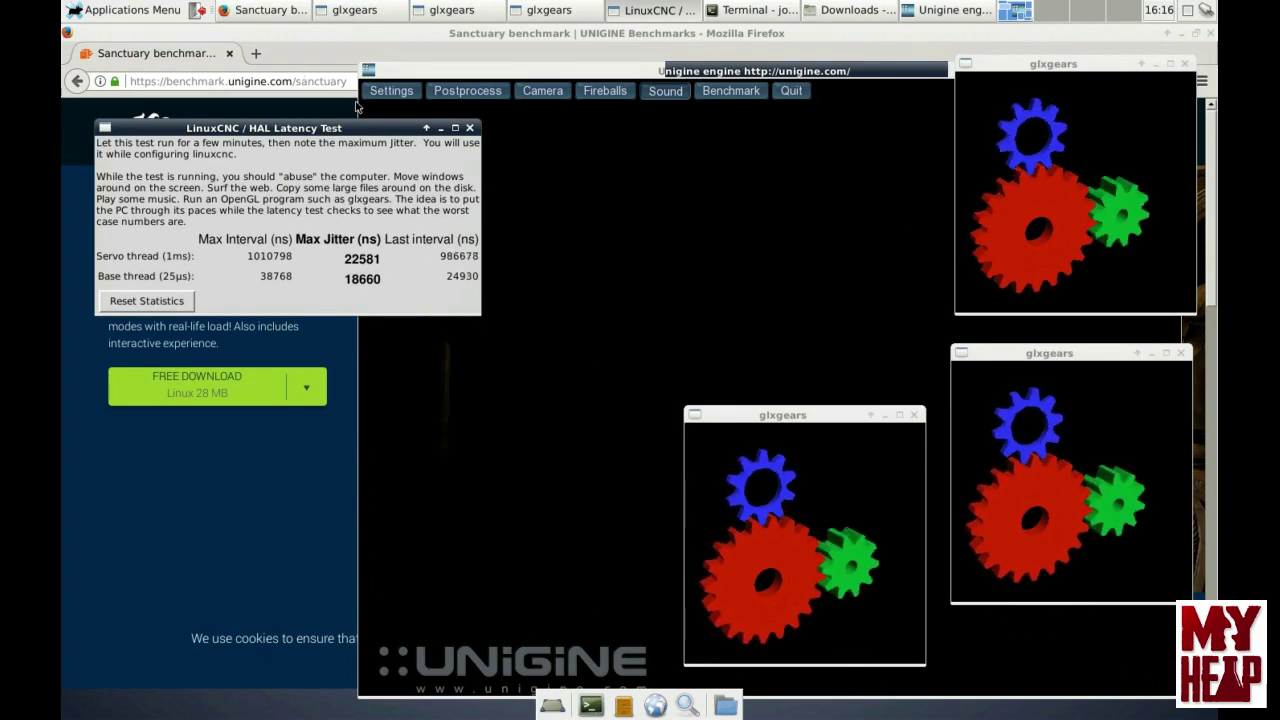
Quit the Unigine demo and close the three glxgears windows
left_click(520, 300)
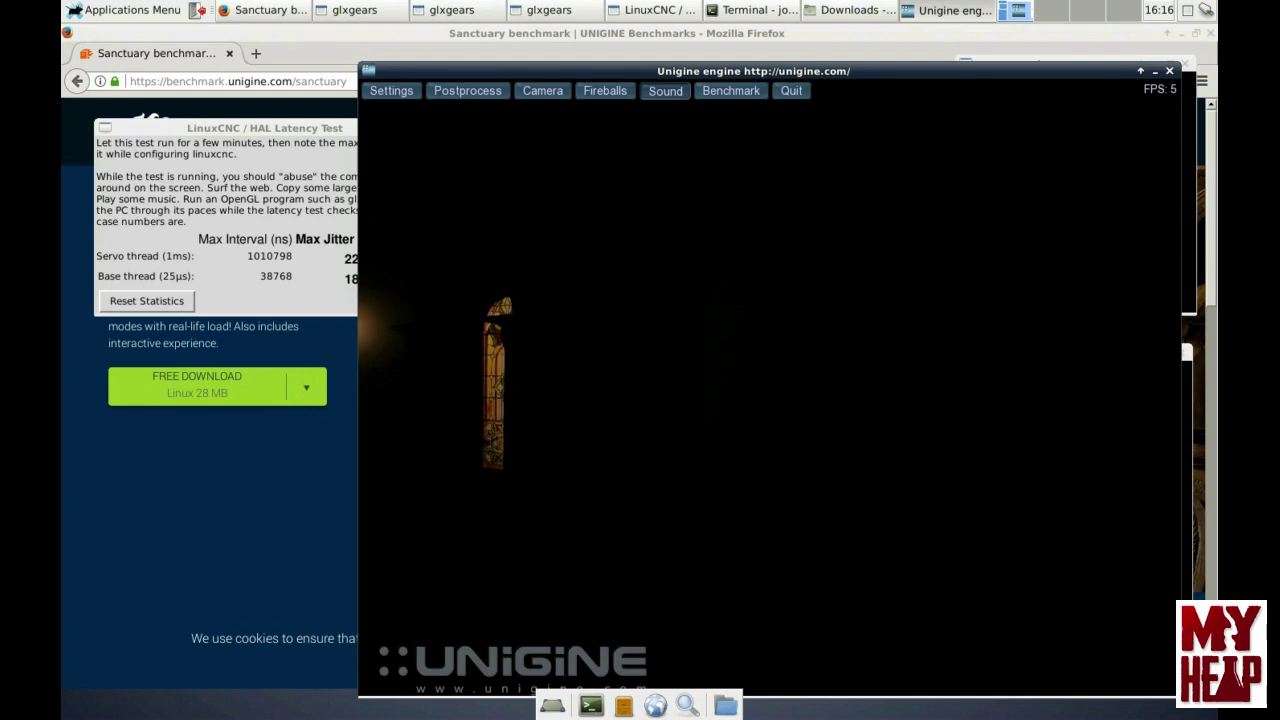
key("Escape")
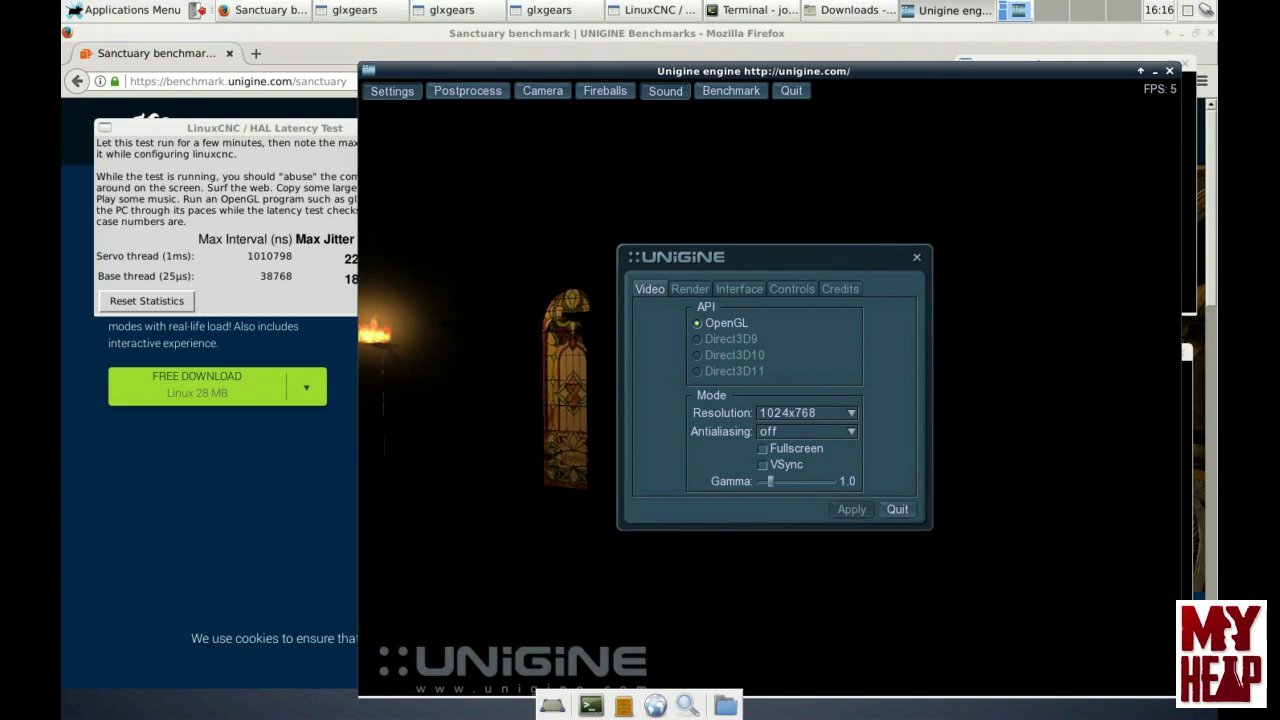
left_click(791, 90)
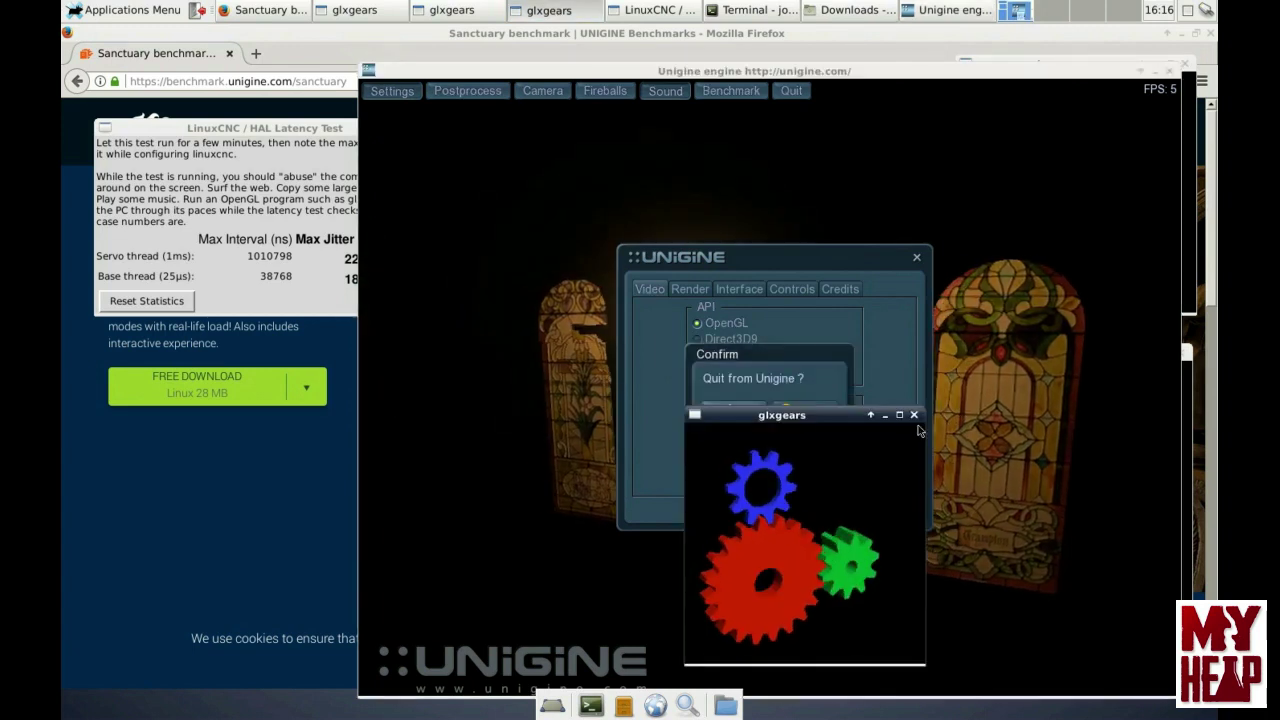
left_click(493, 13)
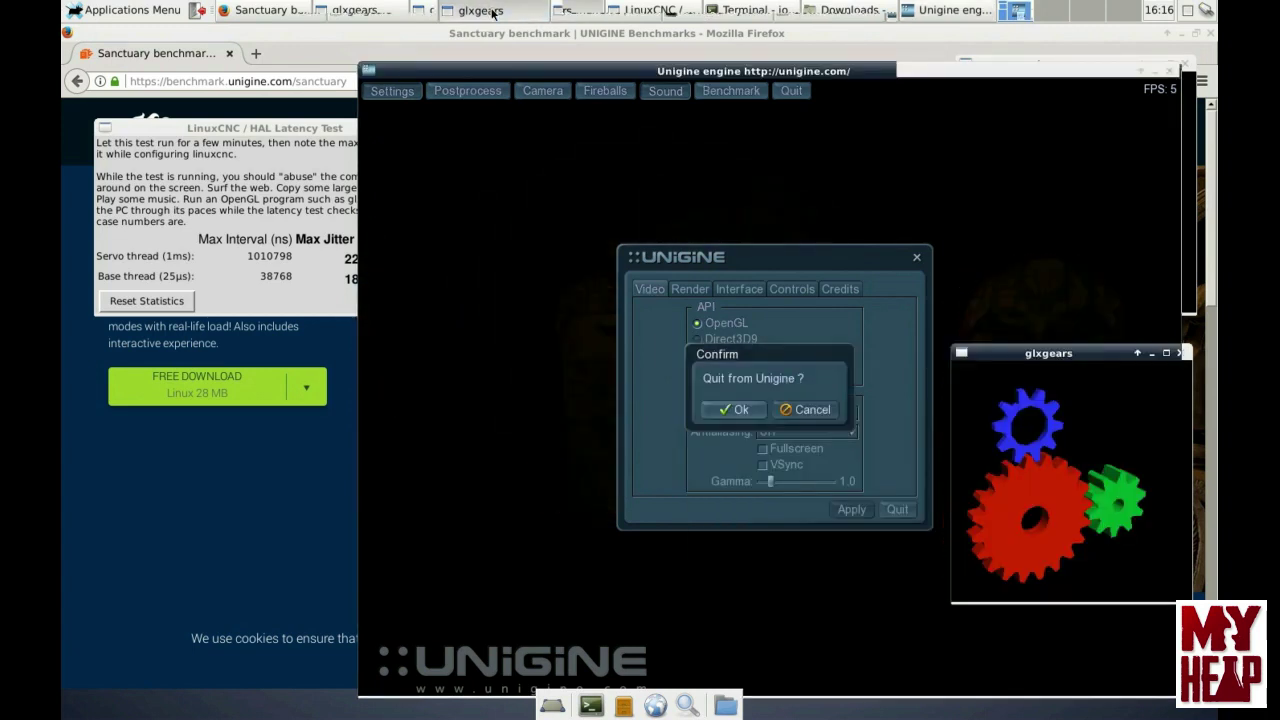
left_click(1182, 355)
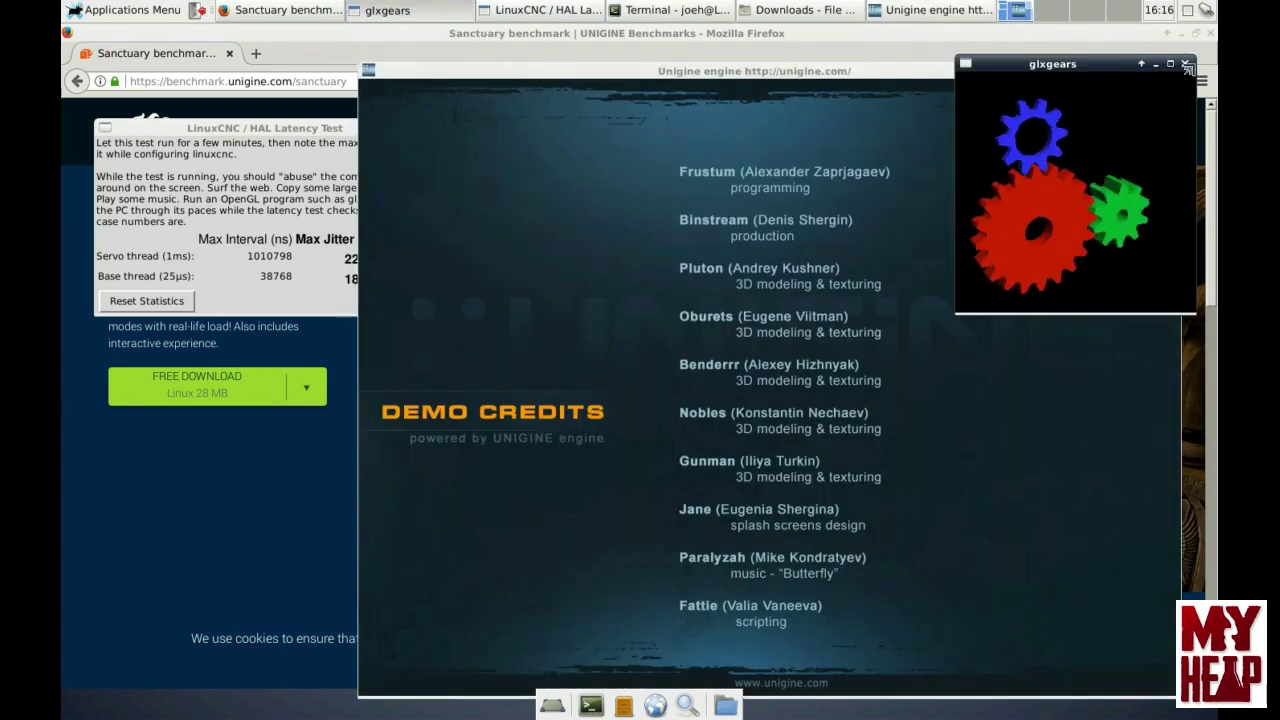
left_click(1184, 65)
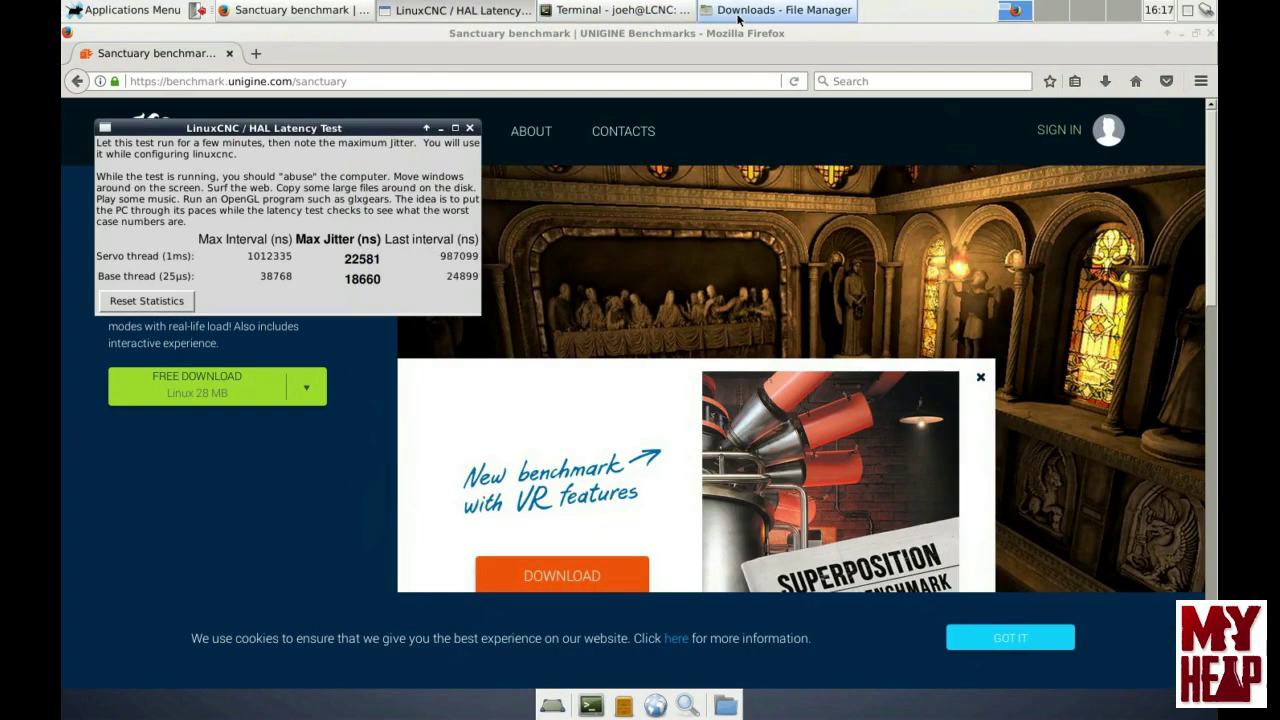
Close the terminal and the Downloads file manager, and move the latency test window over the page's banner image
left_click(622, 11)
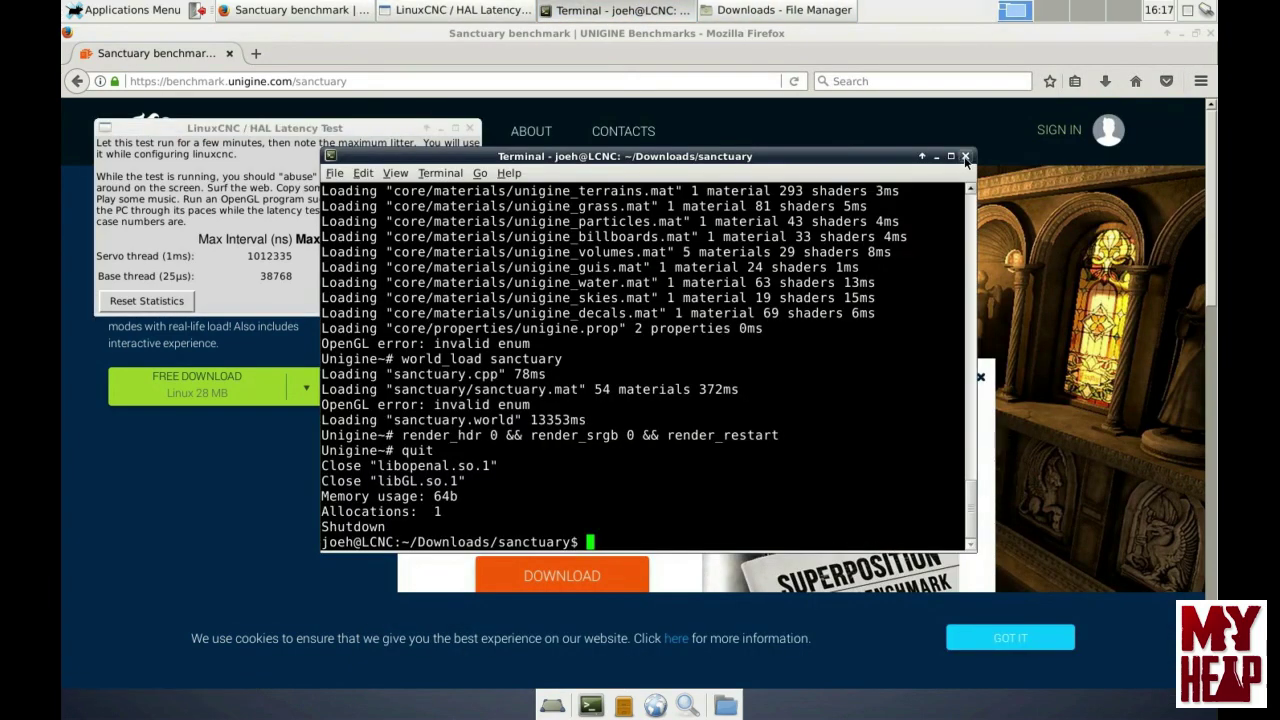
left_click(958, 121)
left_click(614, 11)
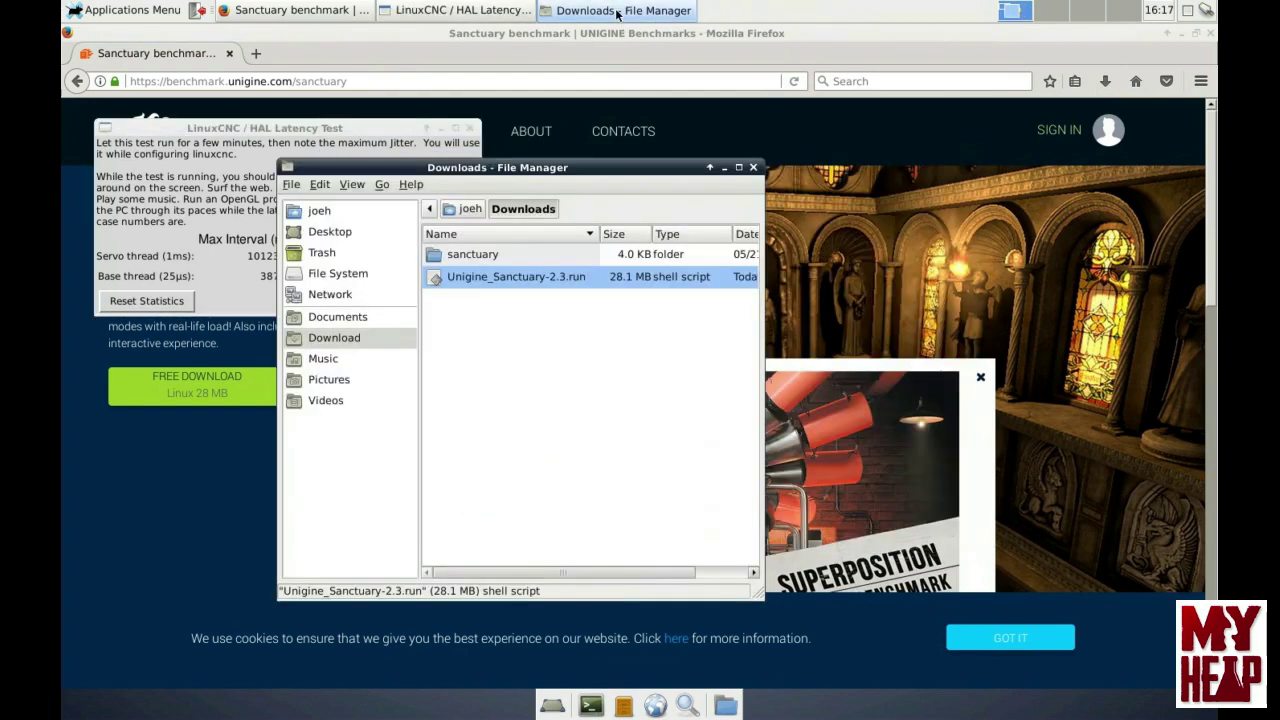
left_click(753, 167)
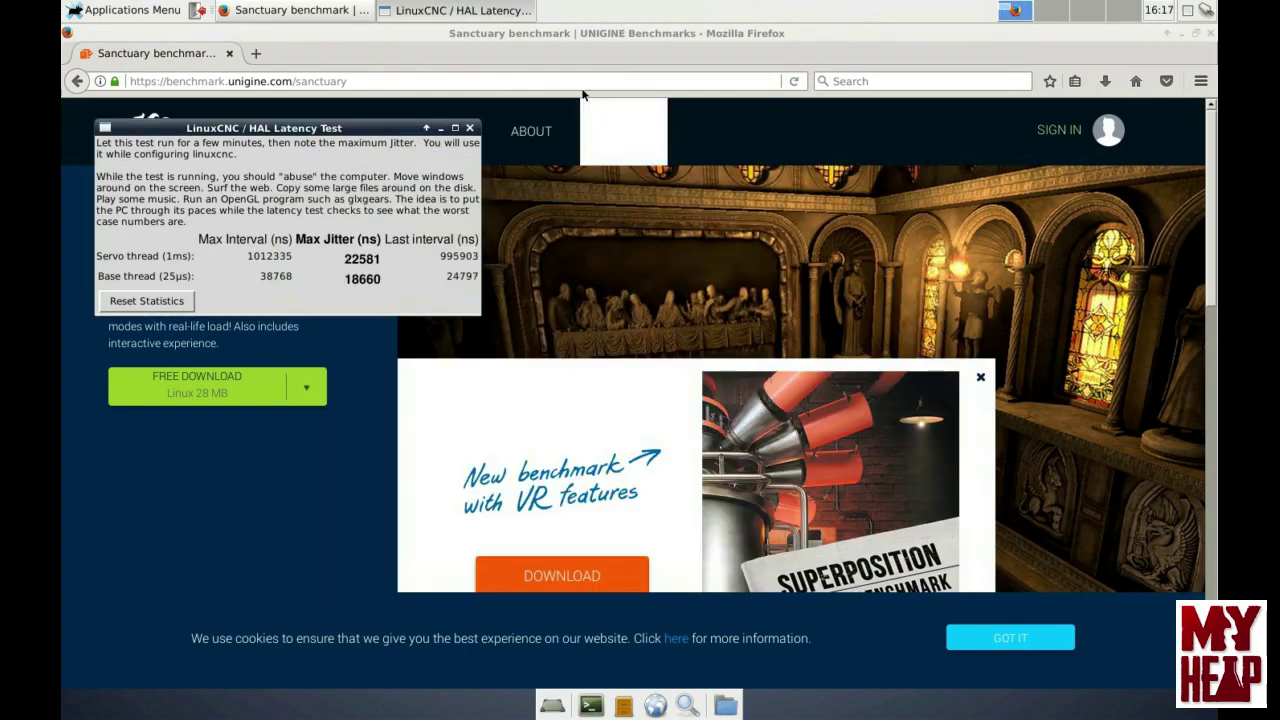
left_click_drag(371, 133, 1017, 187)
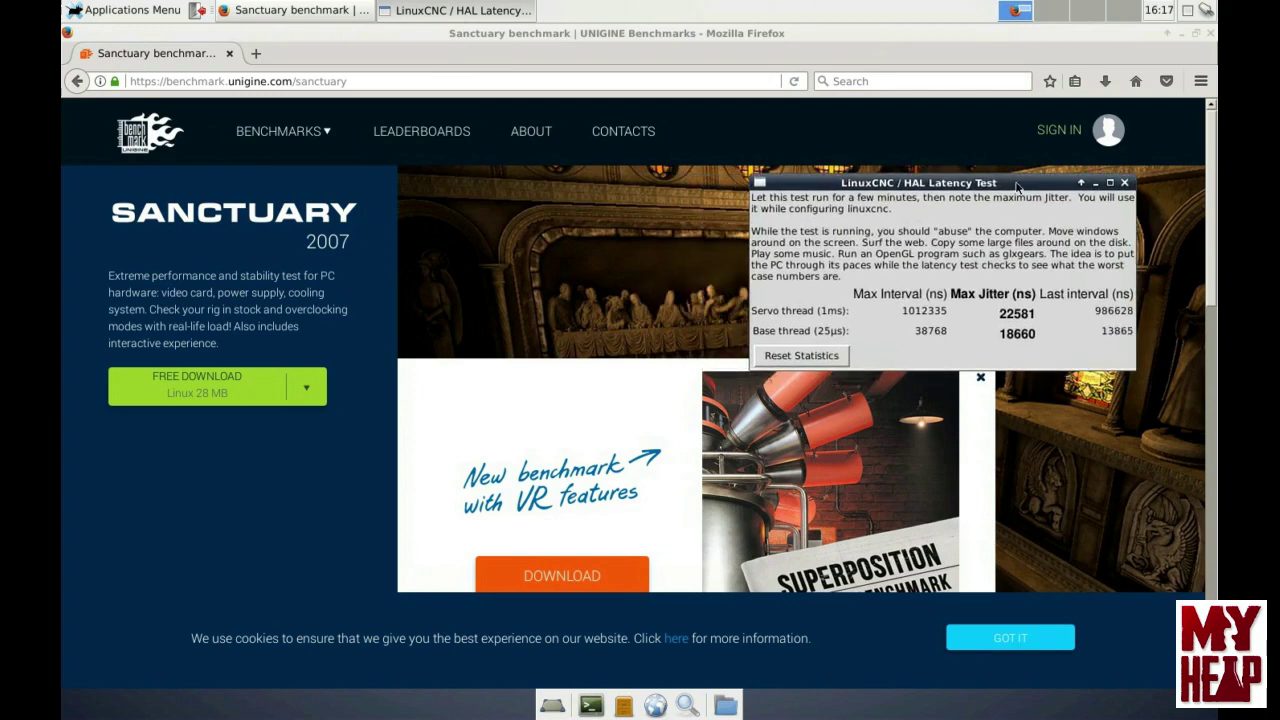
Open Synaptic Package Manager and authenticate with the account password
left_click(129, 12)
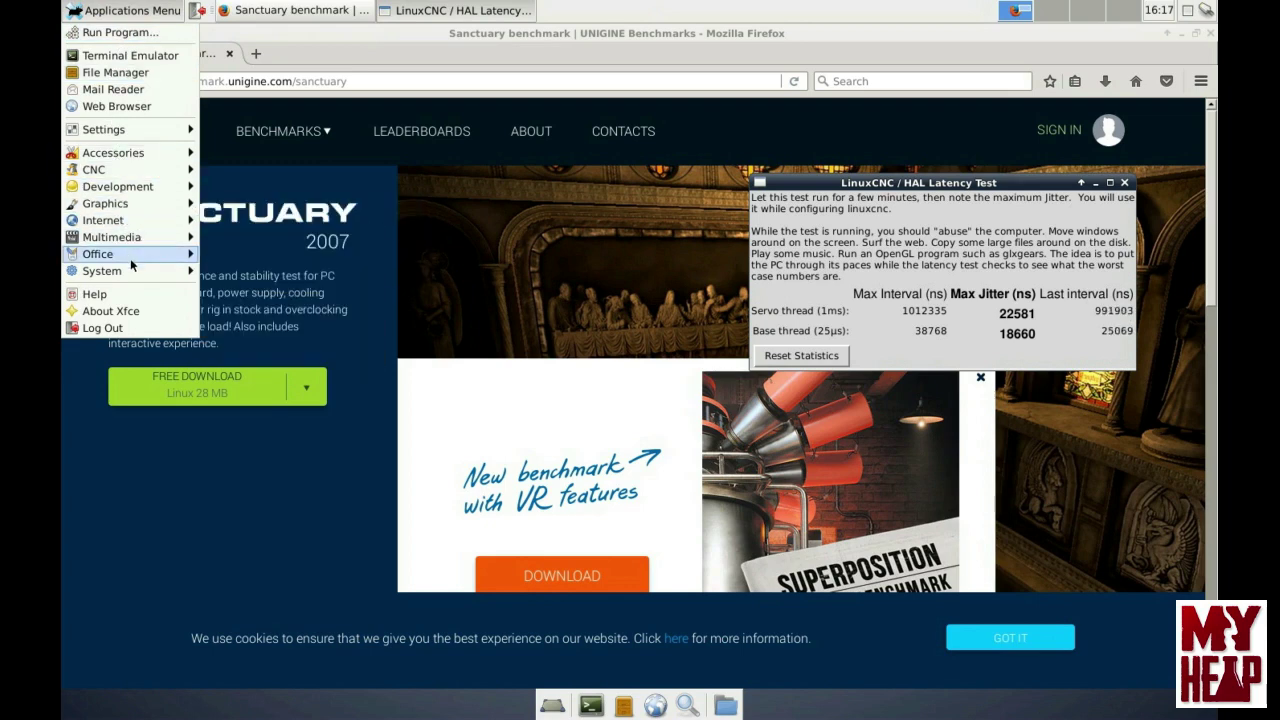
mouse_move(150, 274)
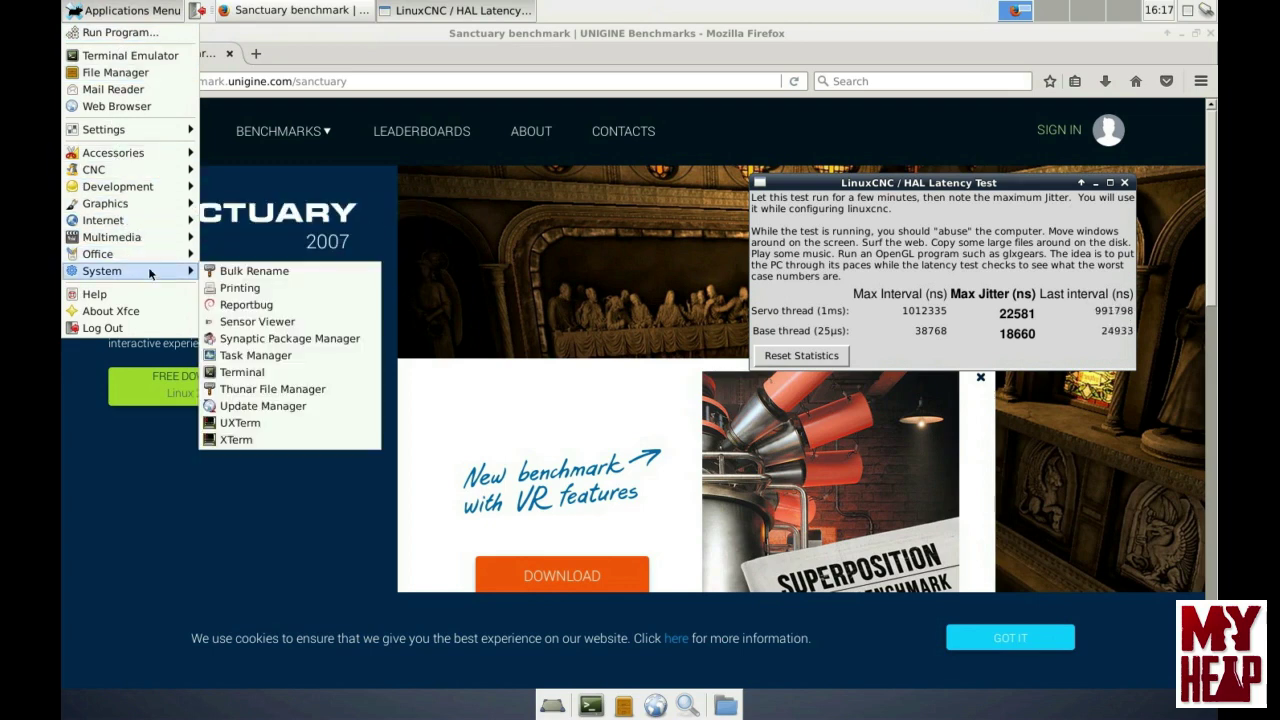
left_click(314, 338)
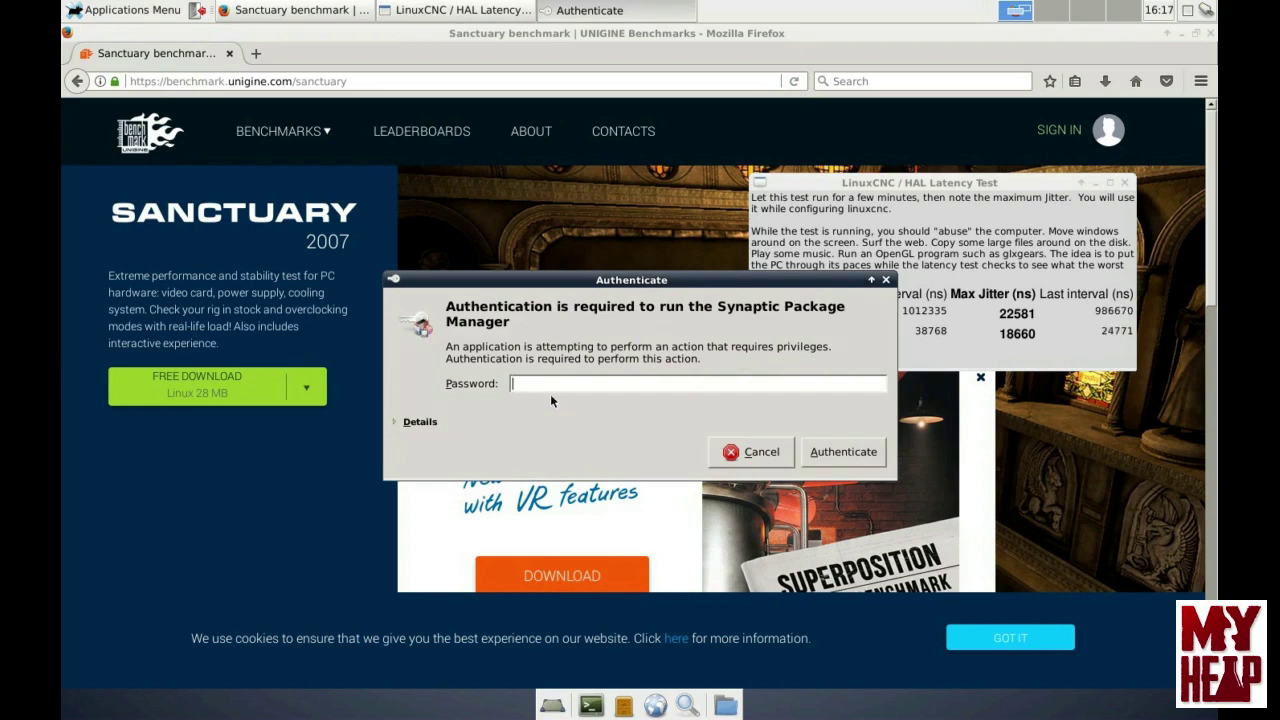
type("***")
key("Return")
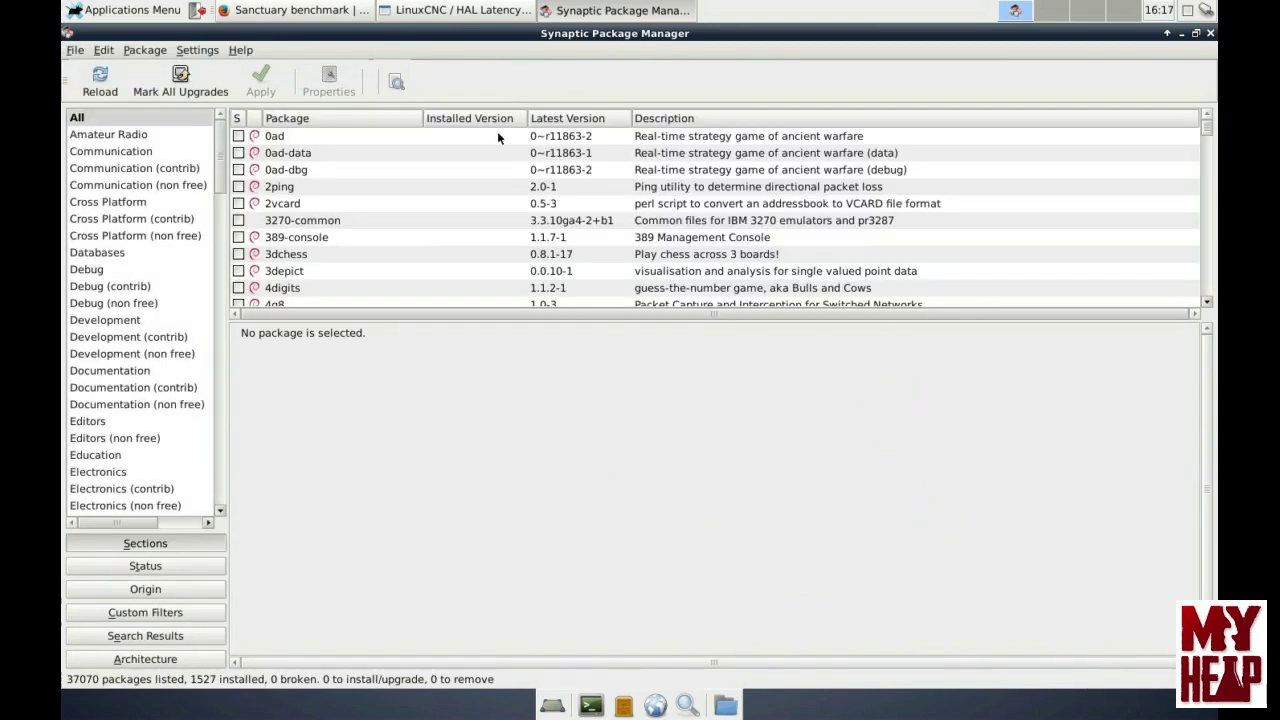
Search the packages for phoronix and mark phoronix-test-suite for installation
left_click(396, 83)
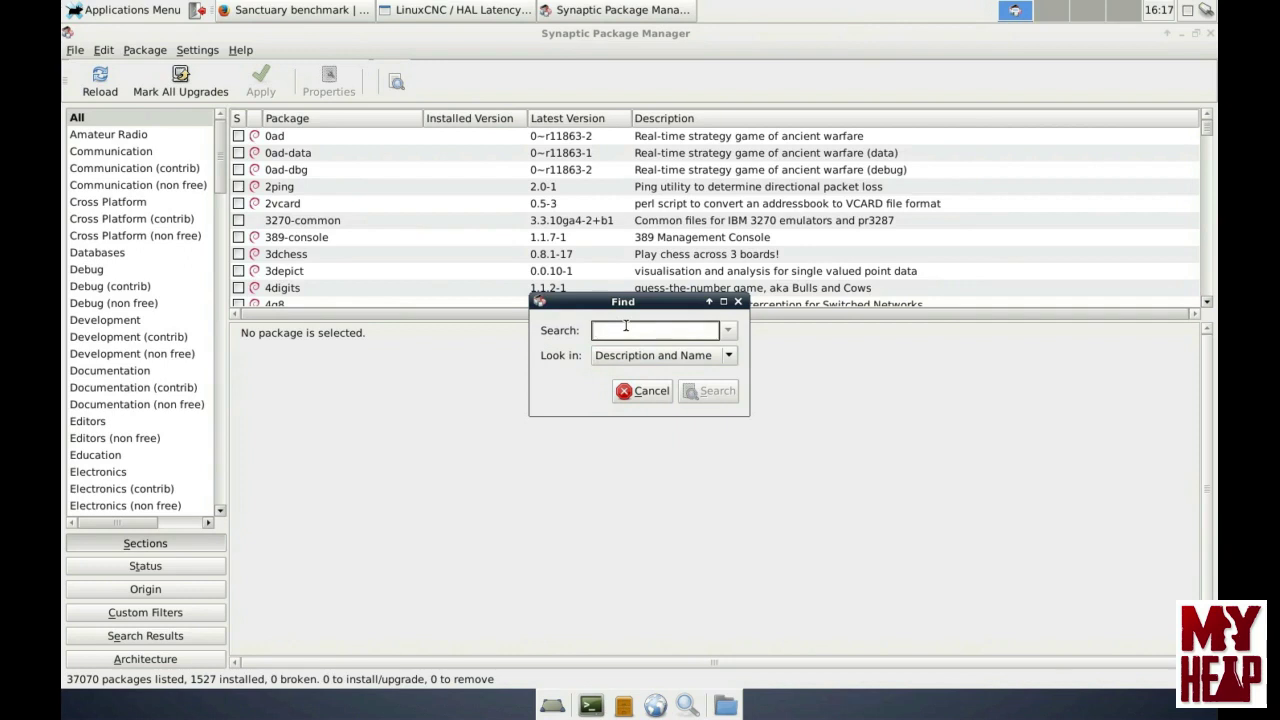
type("phoronix")
key("Return")
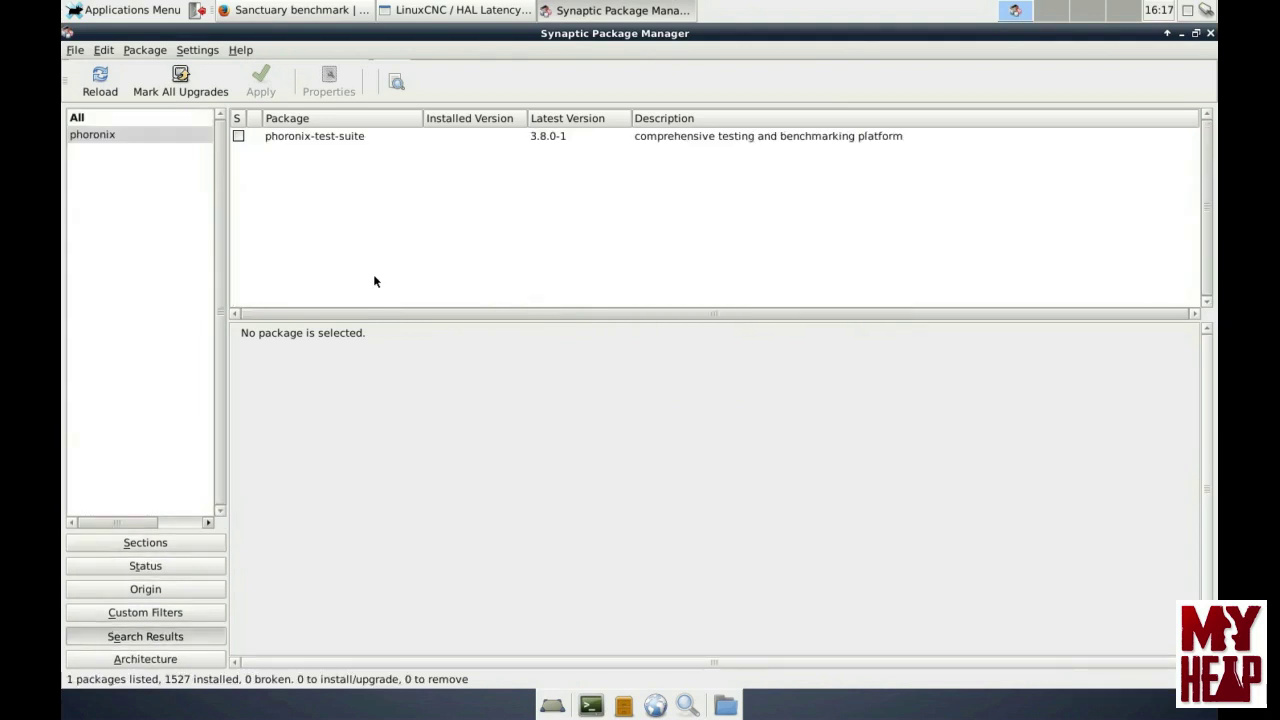
left_click(239, 137)
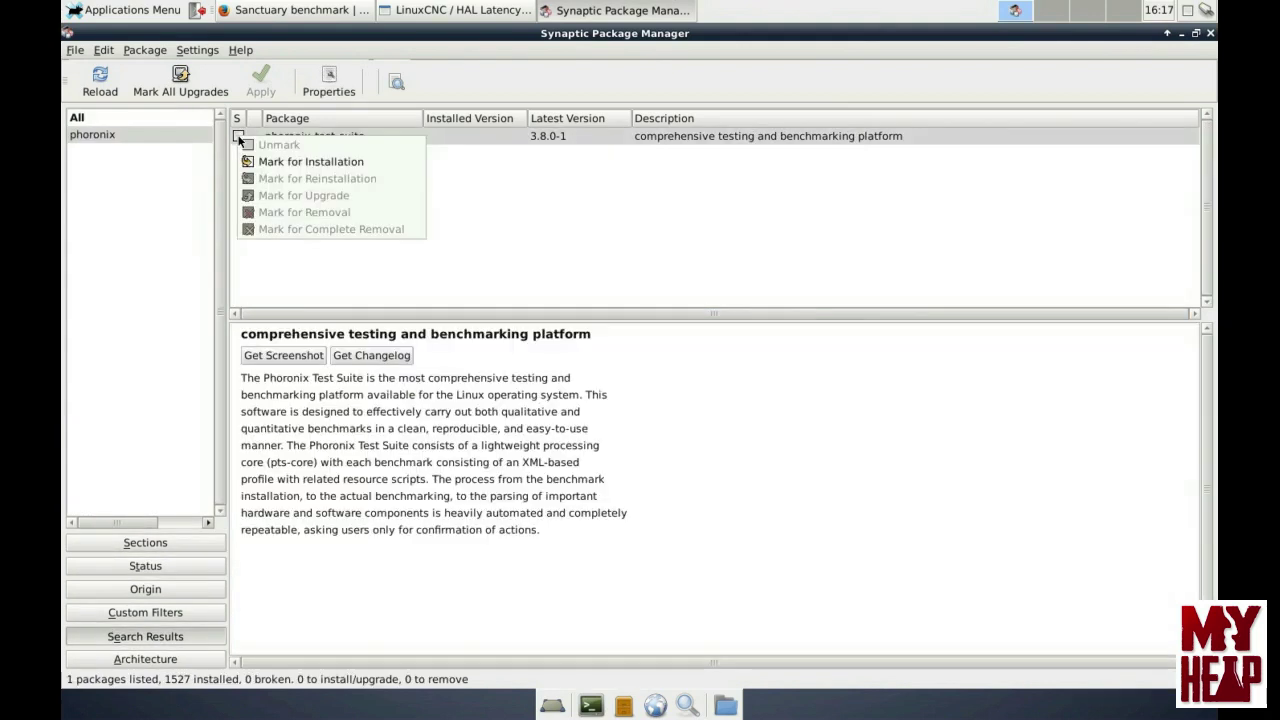
left_click(292, 161)
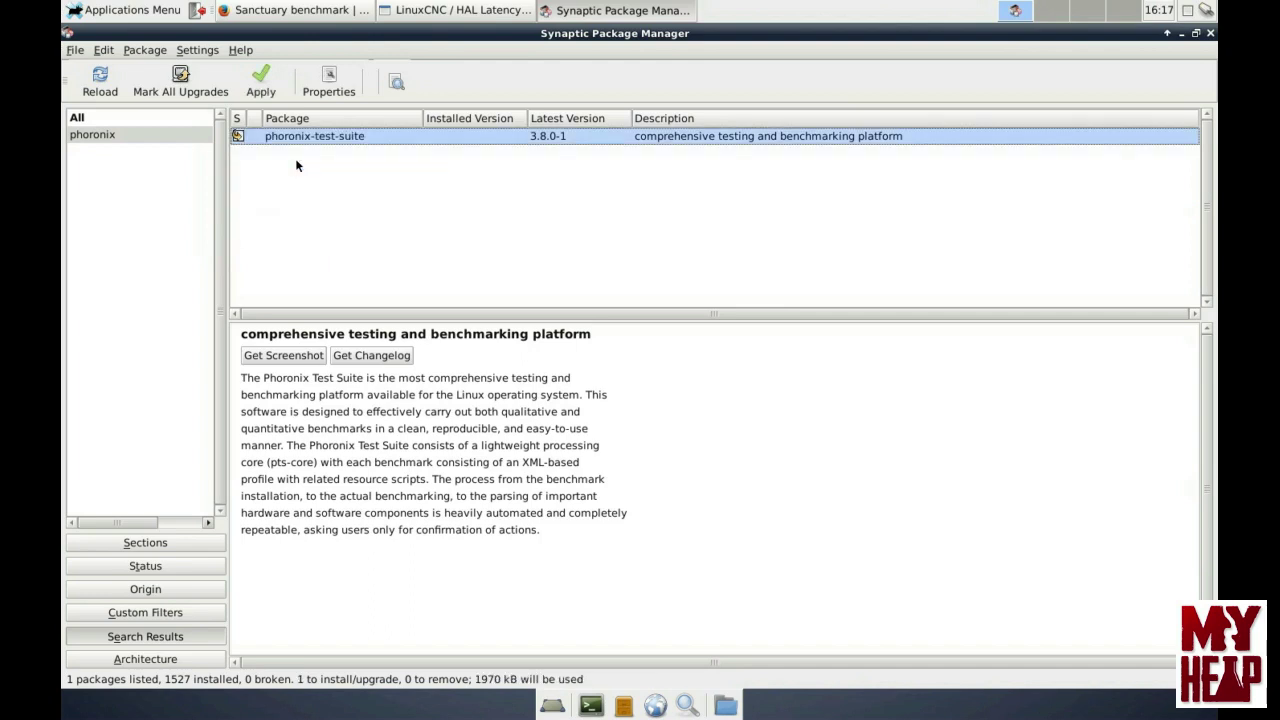
Apply the marked package installation, dismiss the completion dialog and close the package manager
left_click(259, 88)
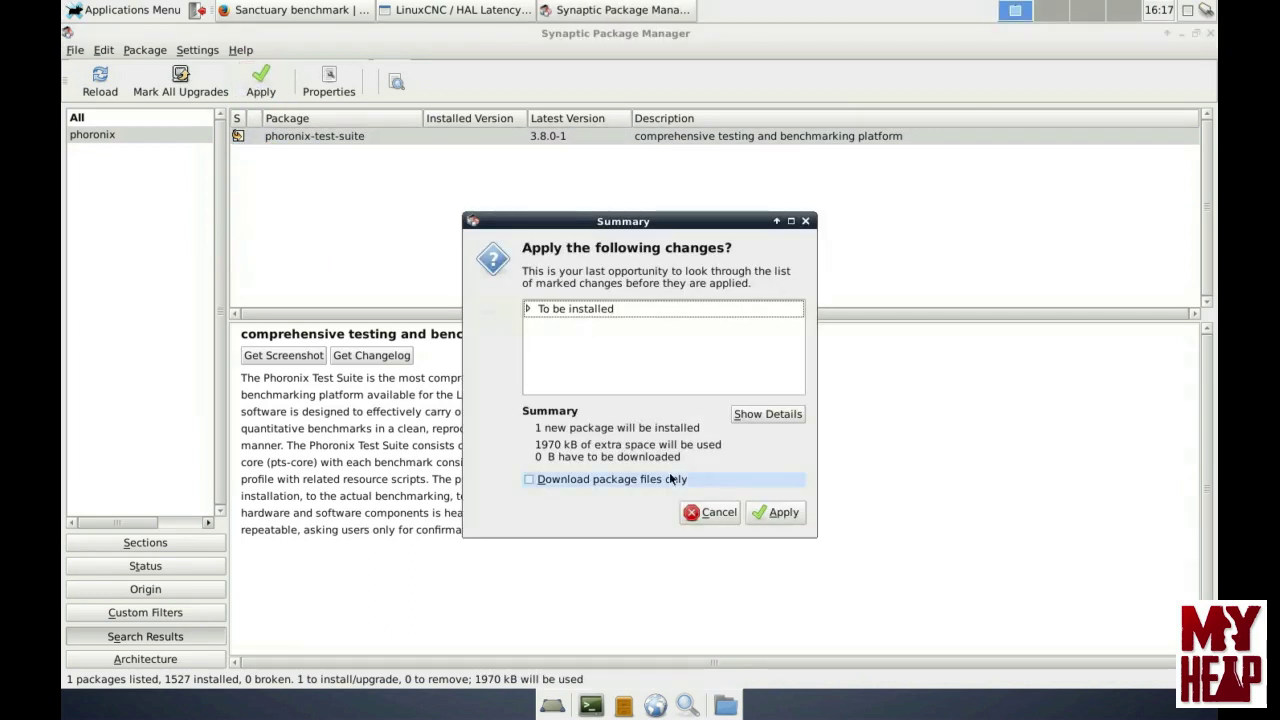
left_click(778, 514)
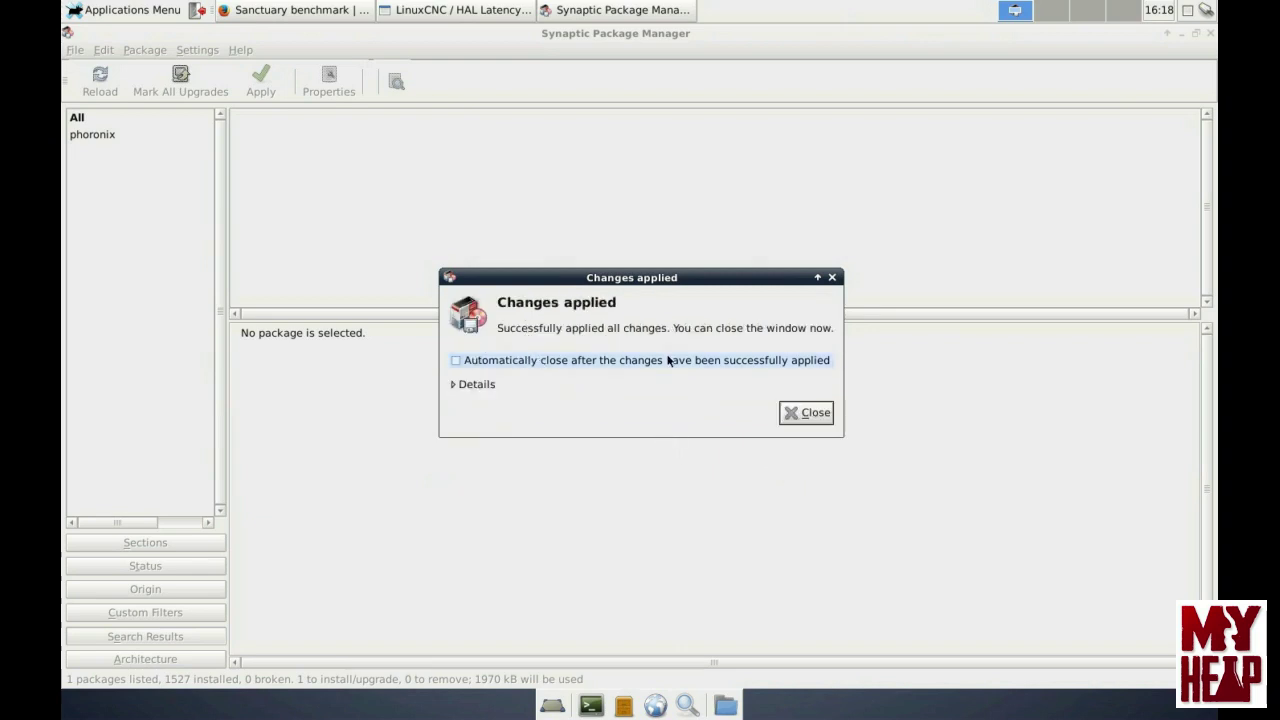
left_click(806, 412)
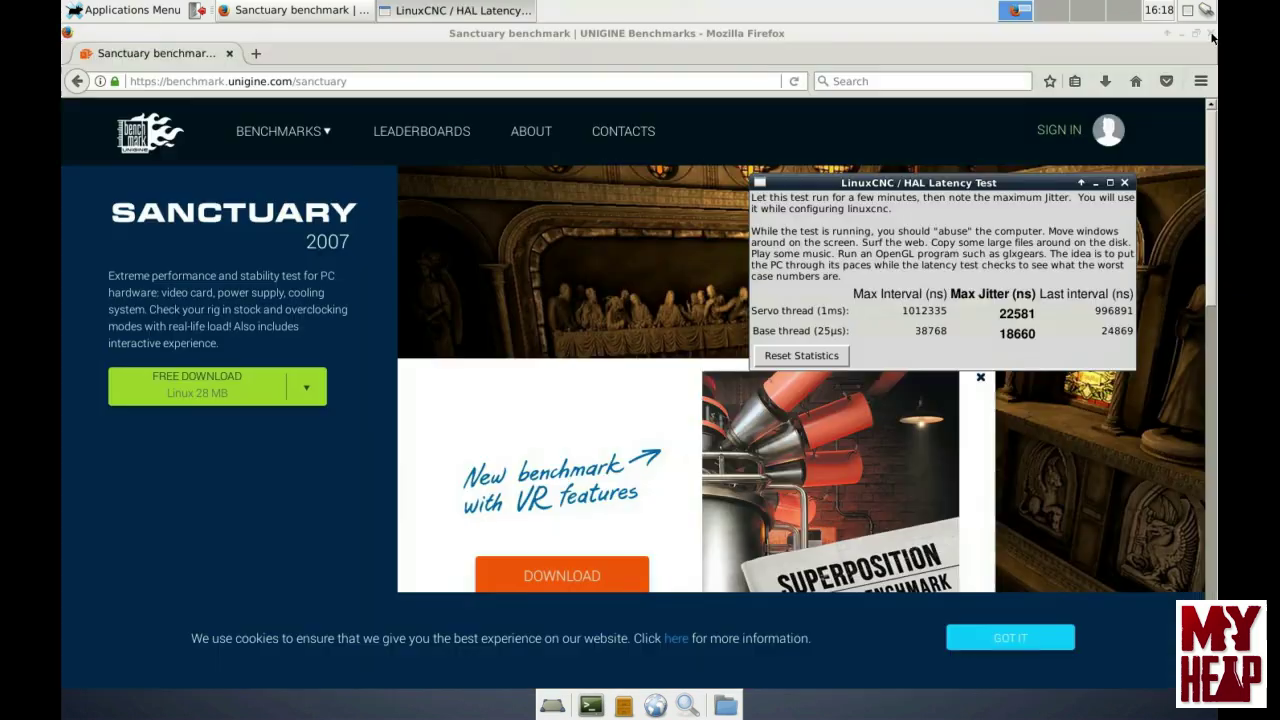
left_click(1210, 33)
Launch Phoronix Test Suite from the system applications
left_click(119, 14)
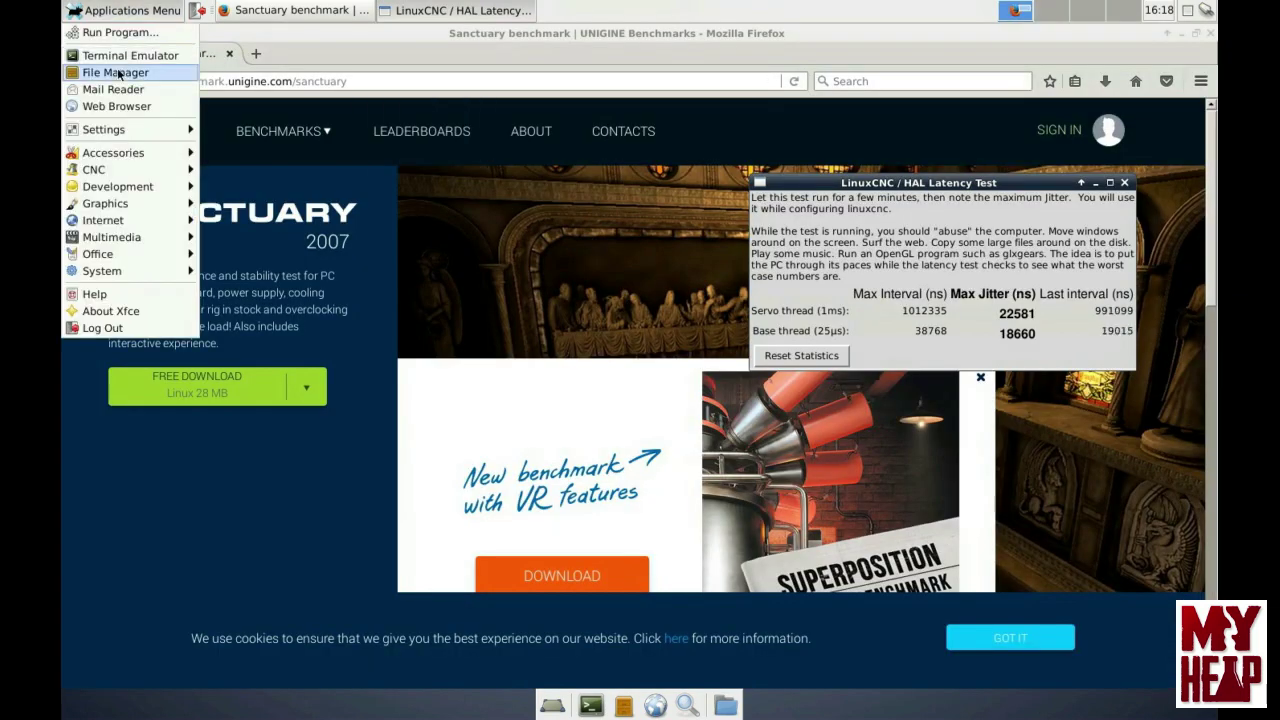
mouse_move(128, 254)
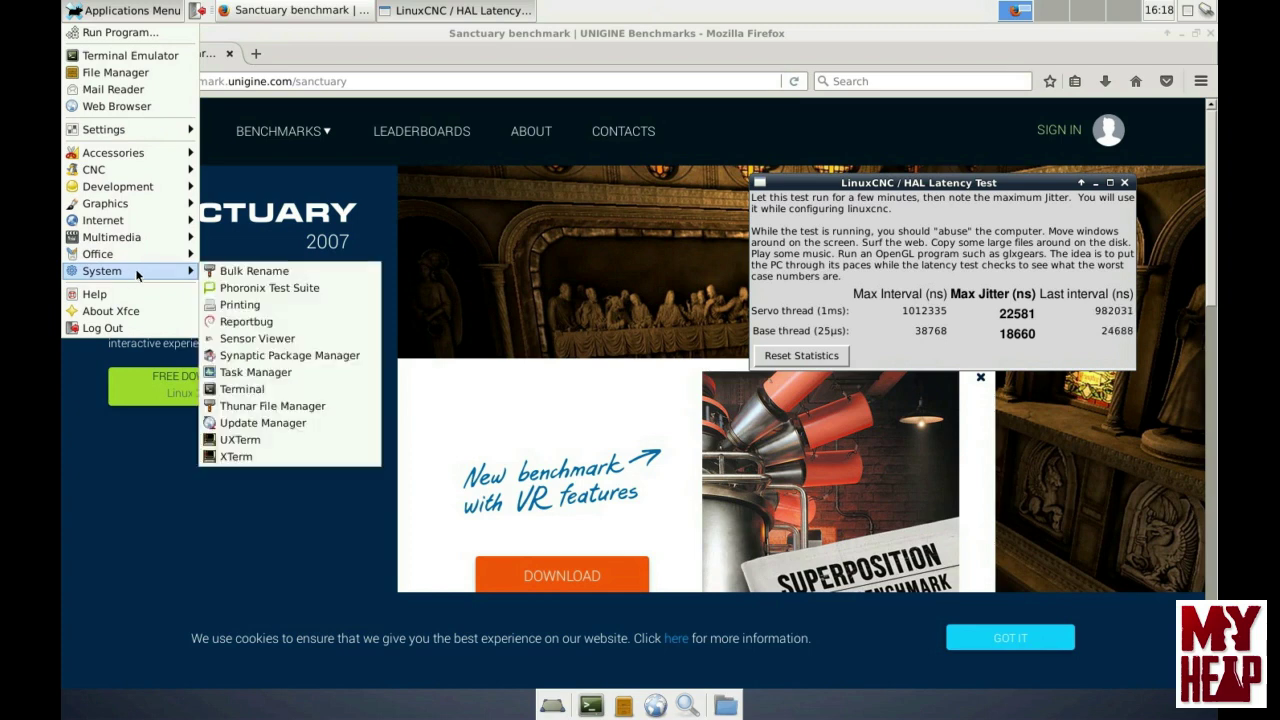
left_click(279, 291)
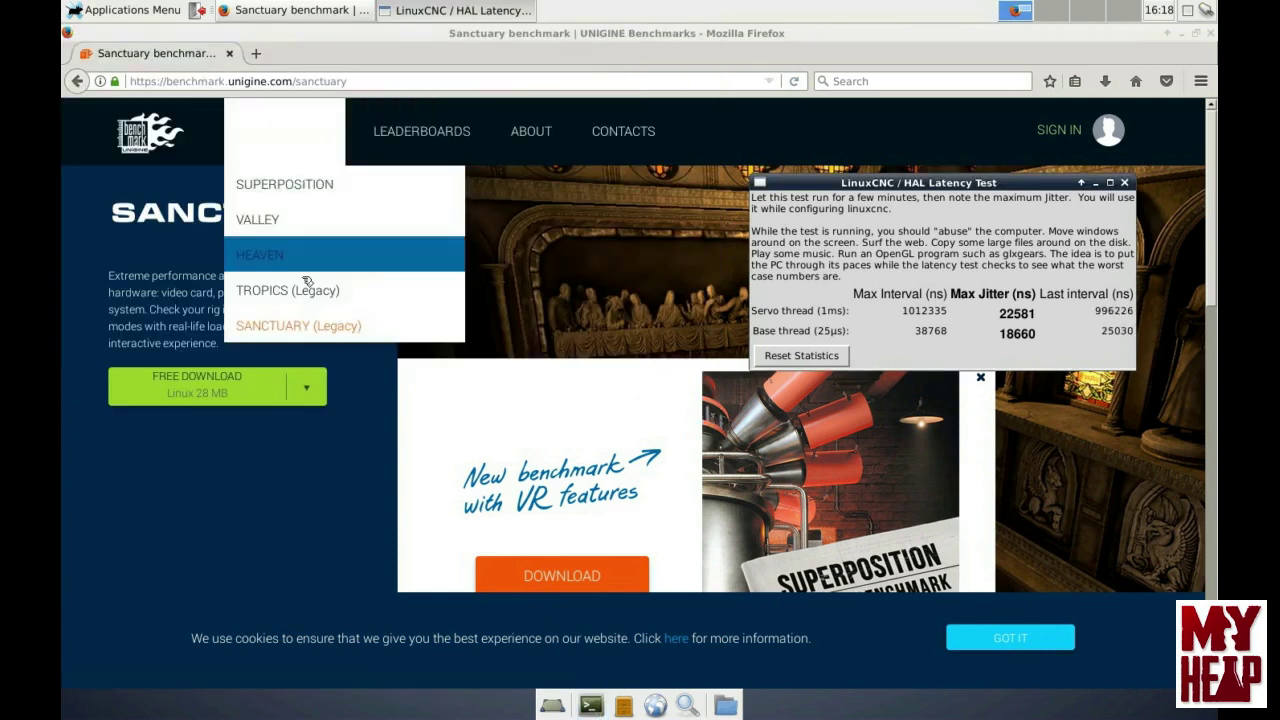
Try again to launch Phoronix Test Suite from the system applications
left_click(118, 12)
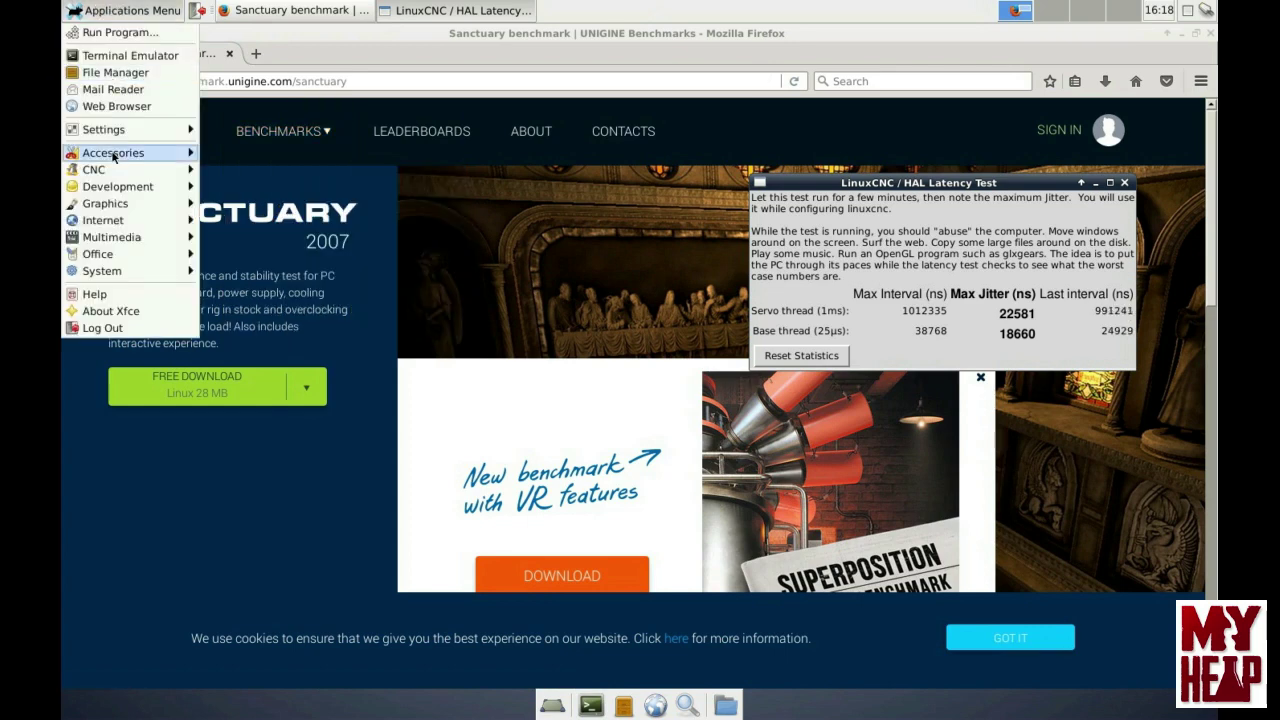
mouse_move(117, 224)
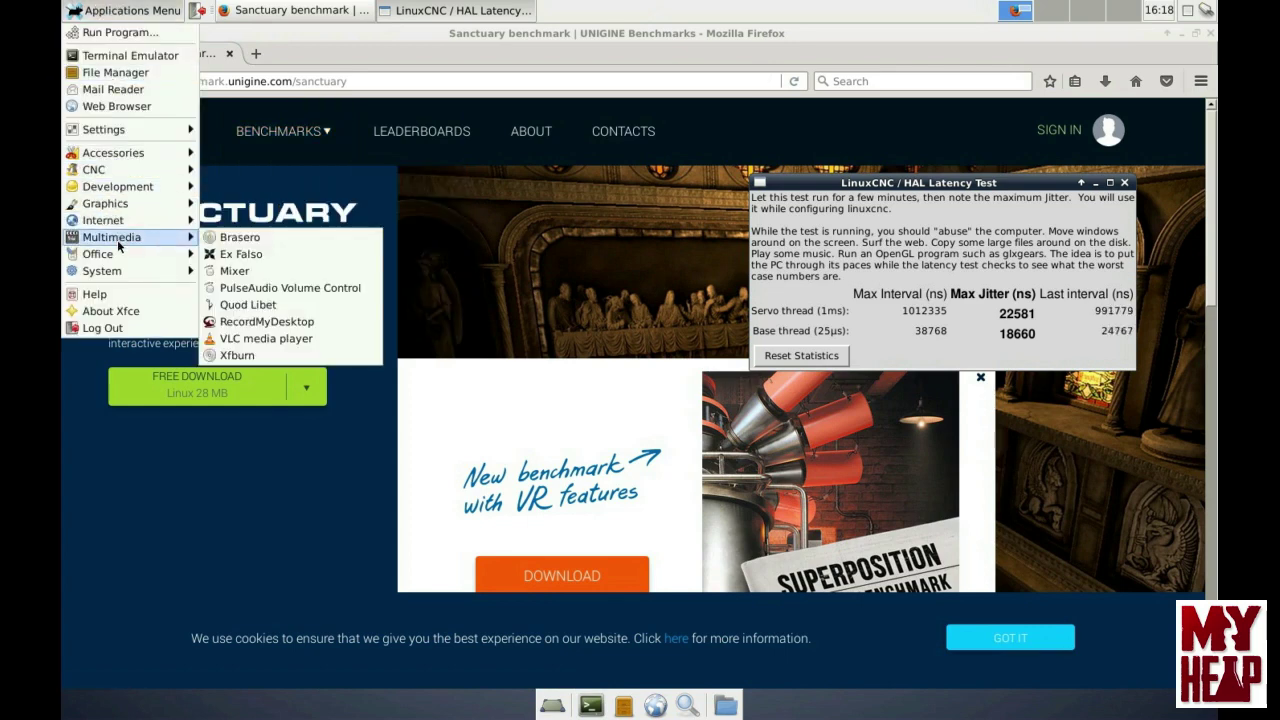
mouse_move(124, 253)
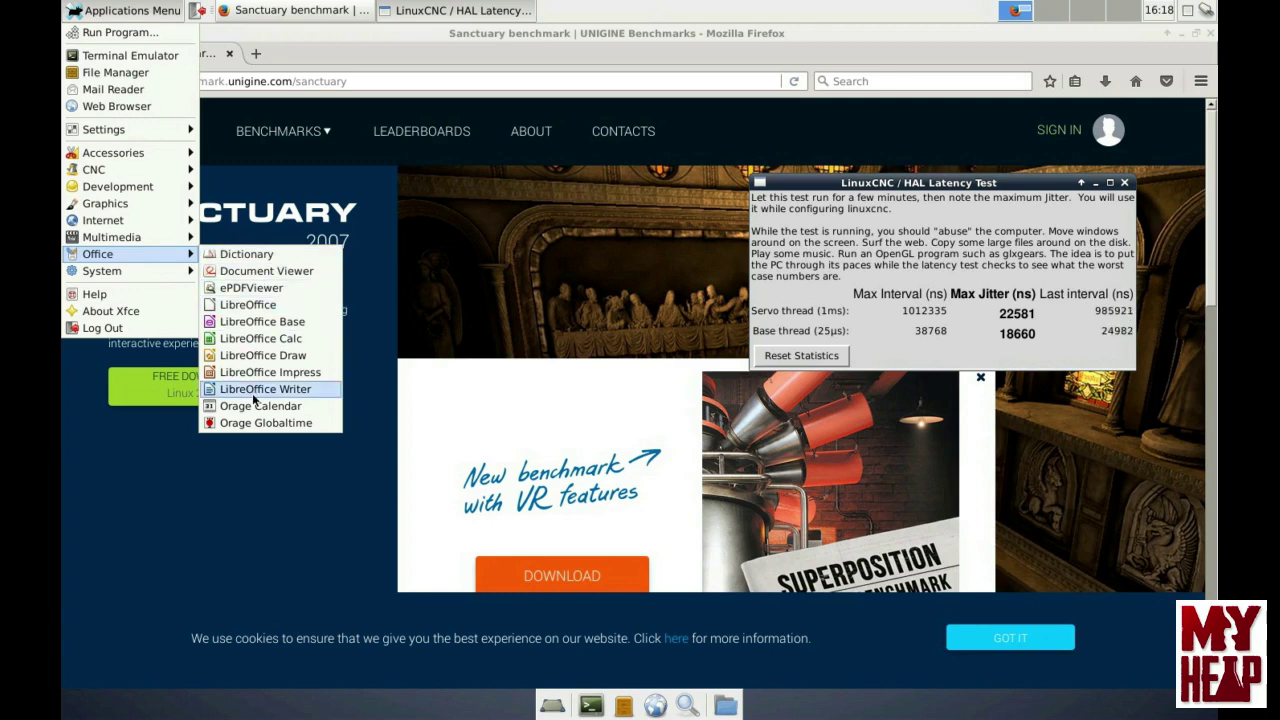
mouse_move(175, 274)
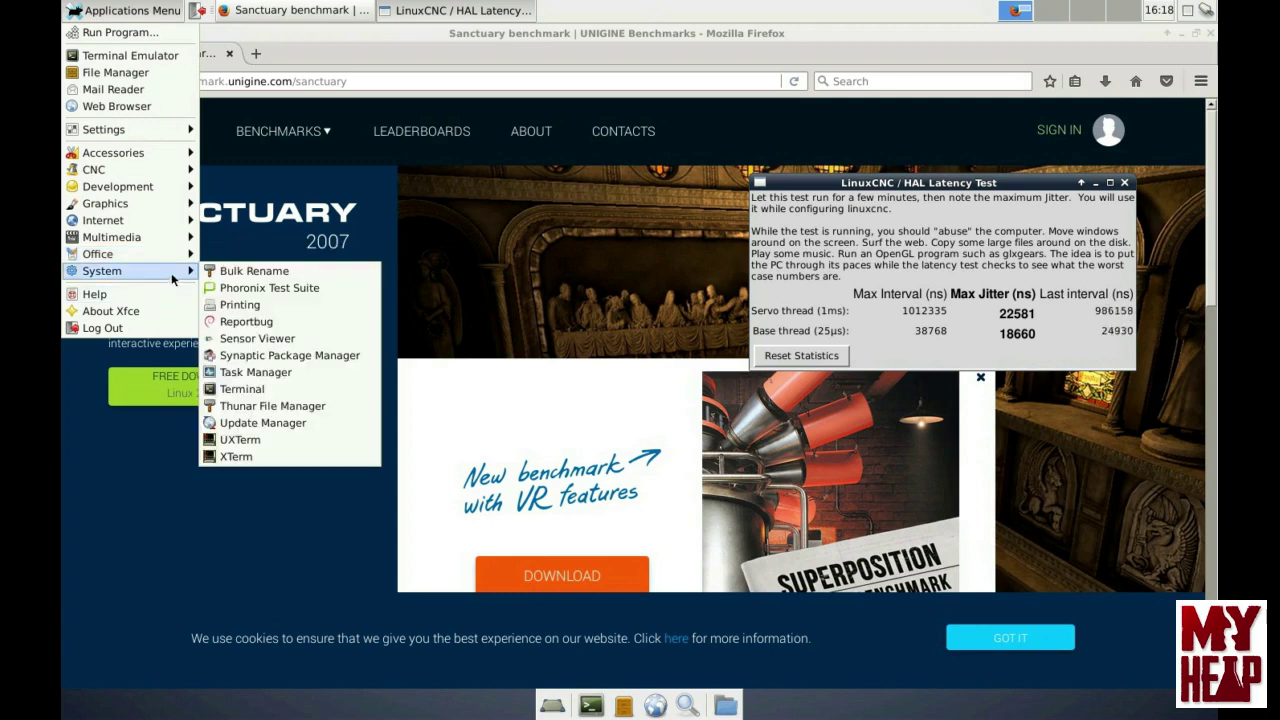
left_click(250, 290)
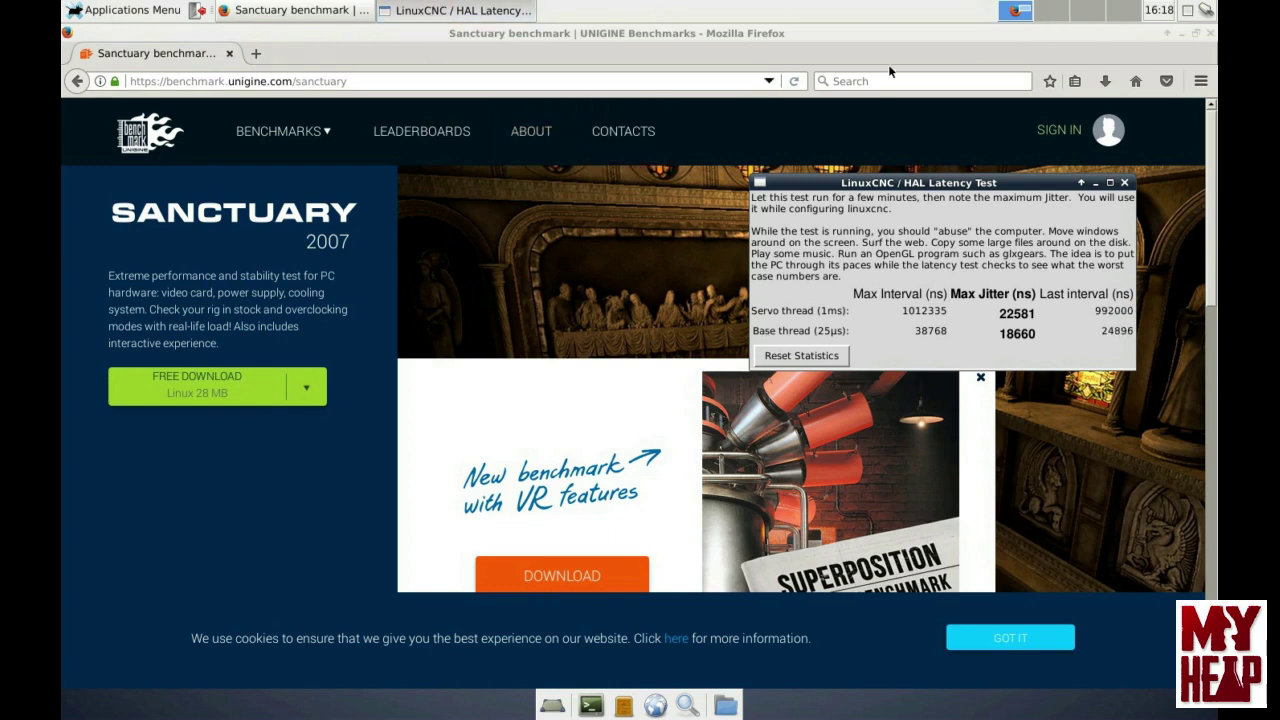
Close the Firefox window showing the Sanctuary benchmark page and return to the desktop
left_click(826, 47)
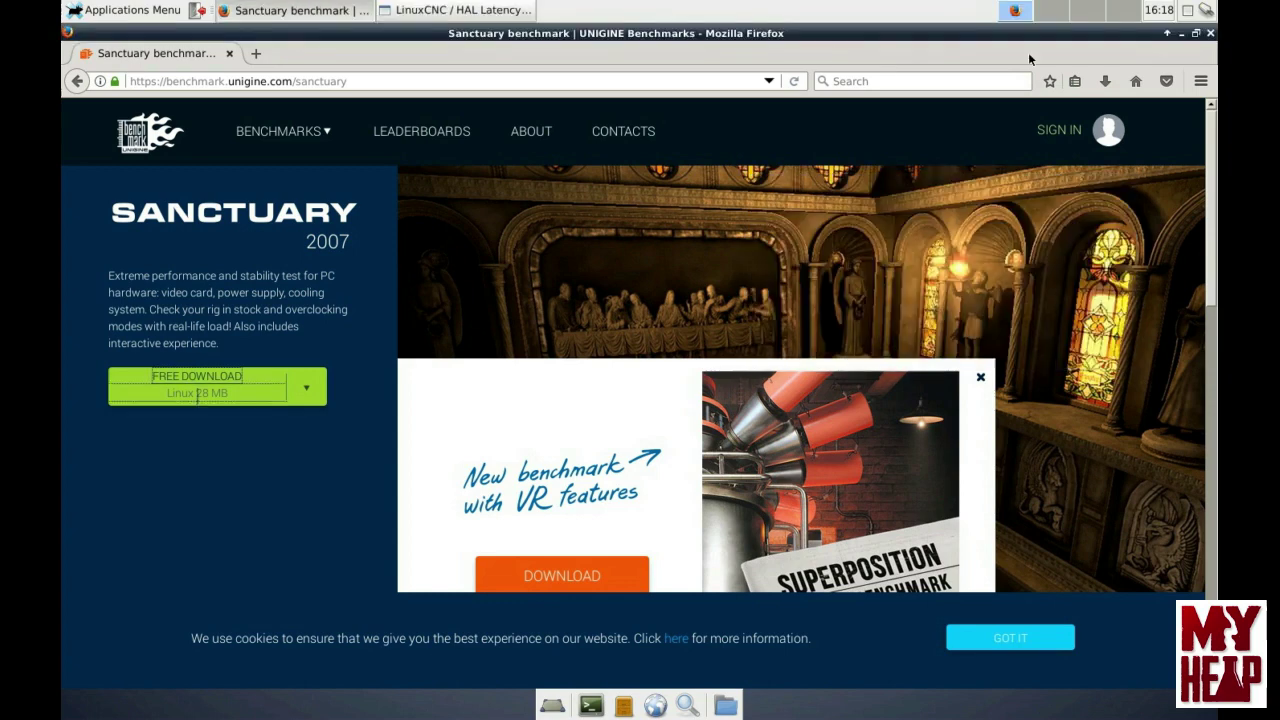
left_click(1210, 34)
left_click(258, 133)
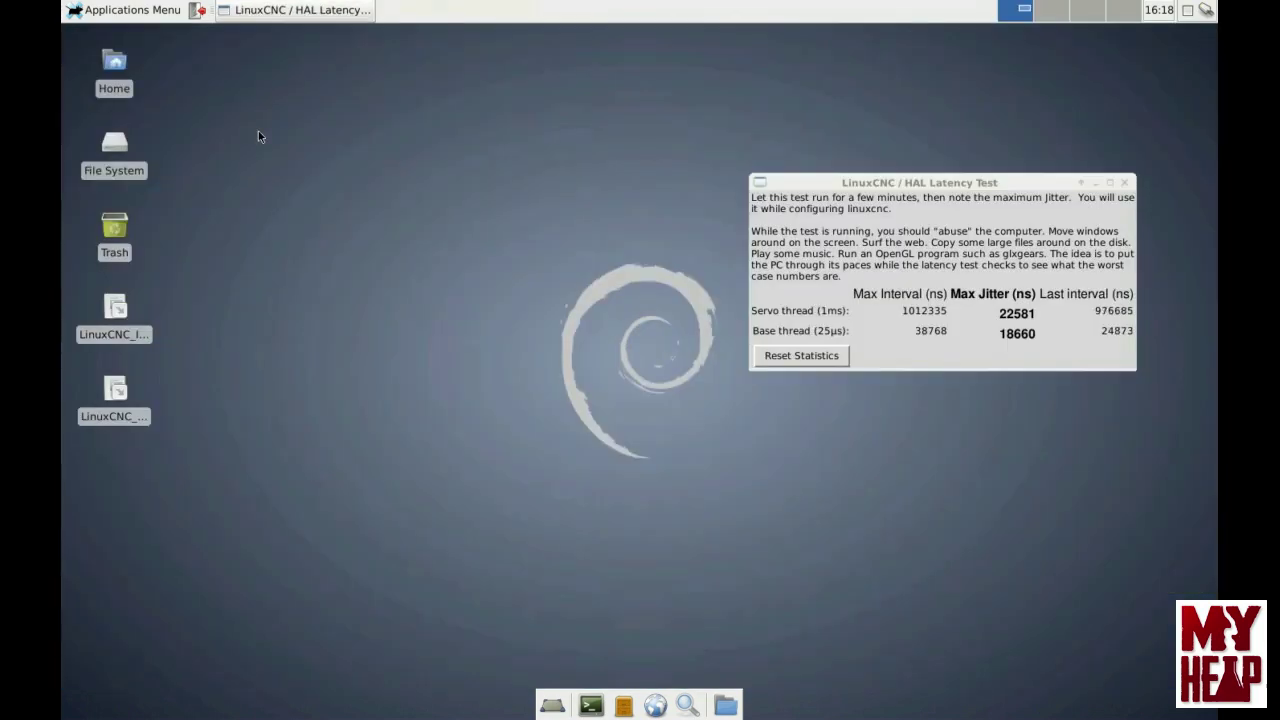
Open a new terminal and run the command phoronix-test-suite
left_click(591, 706)
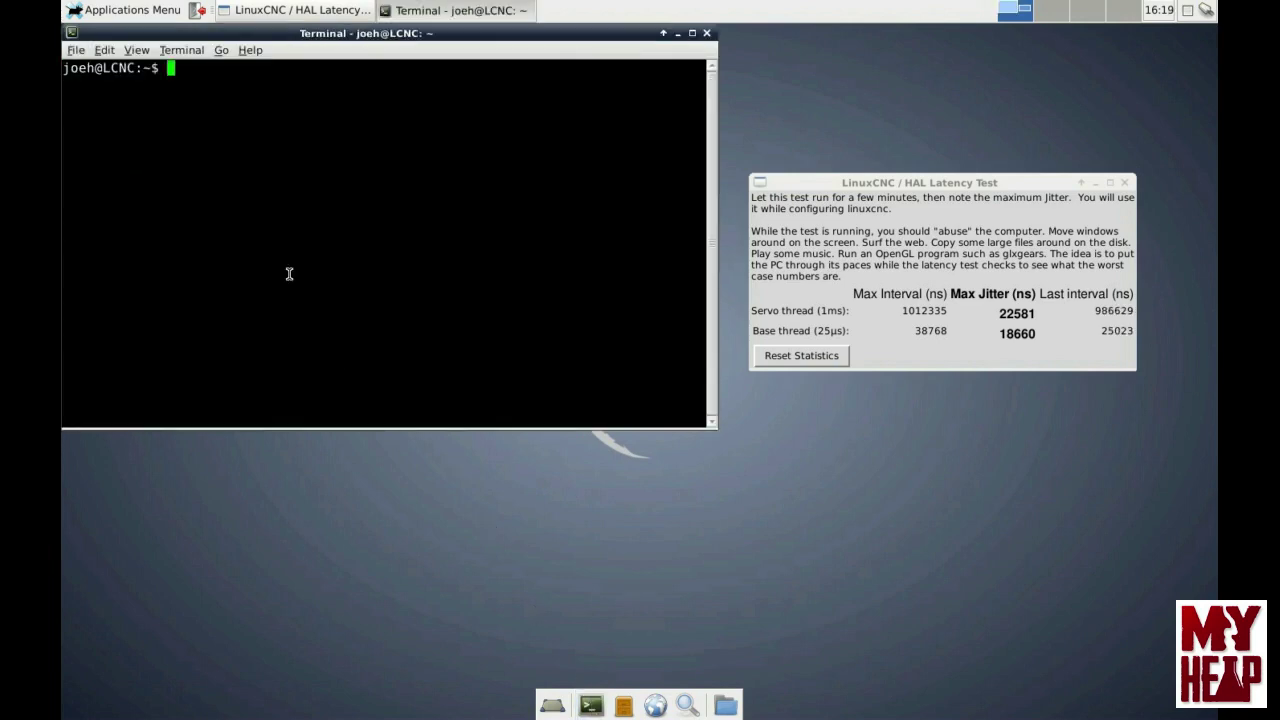
type("pho")
type("ronix")
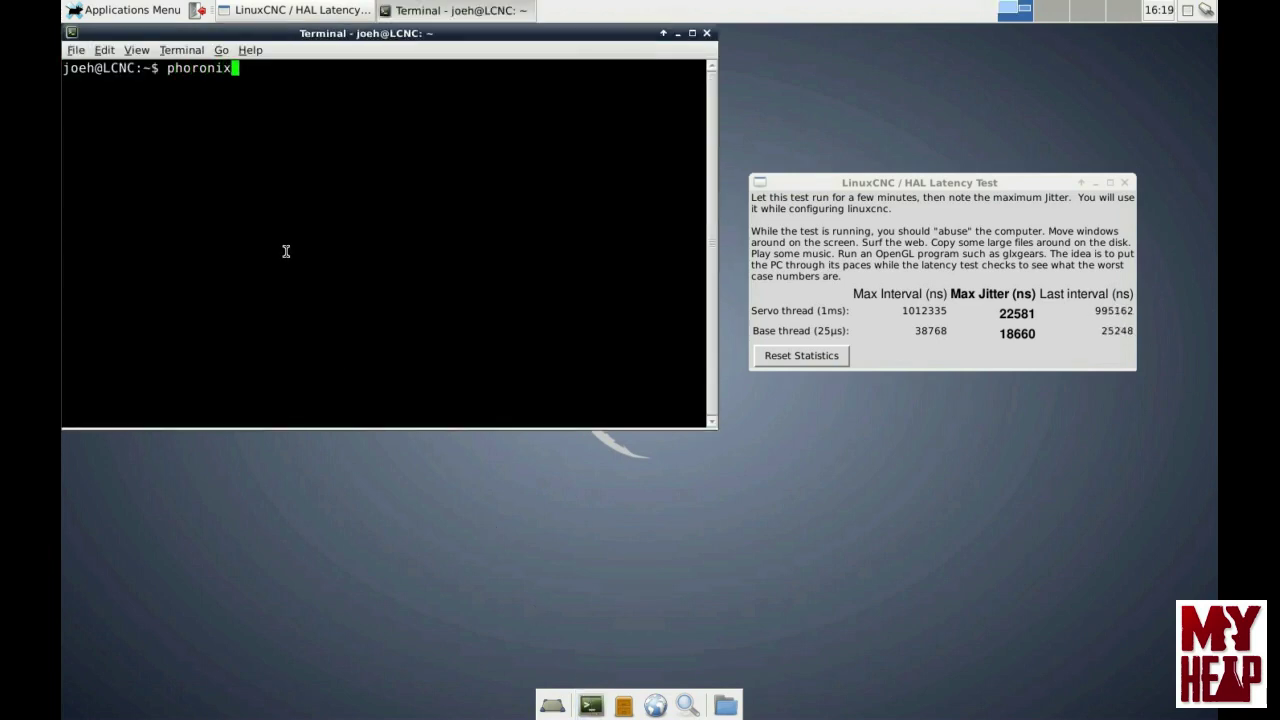
type("-test-")
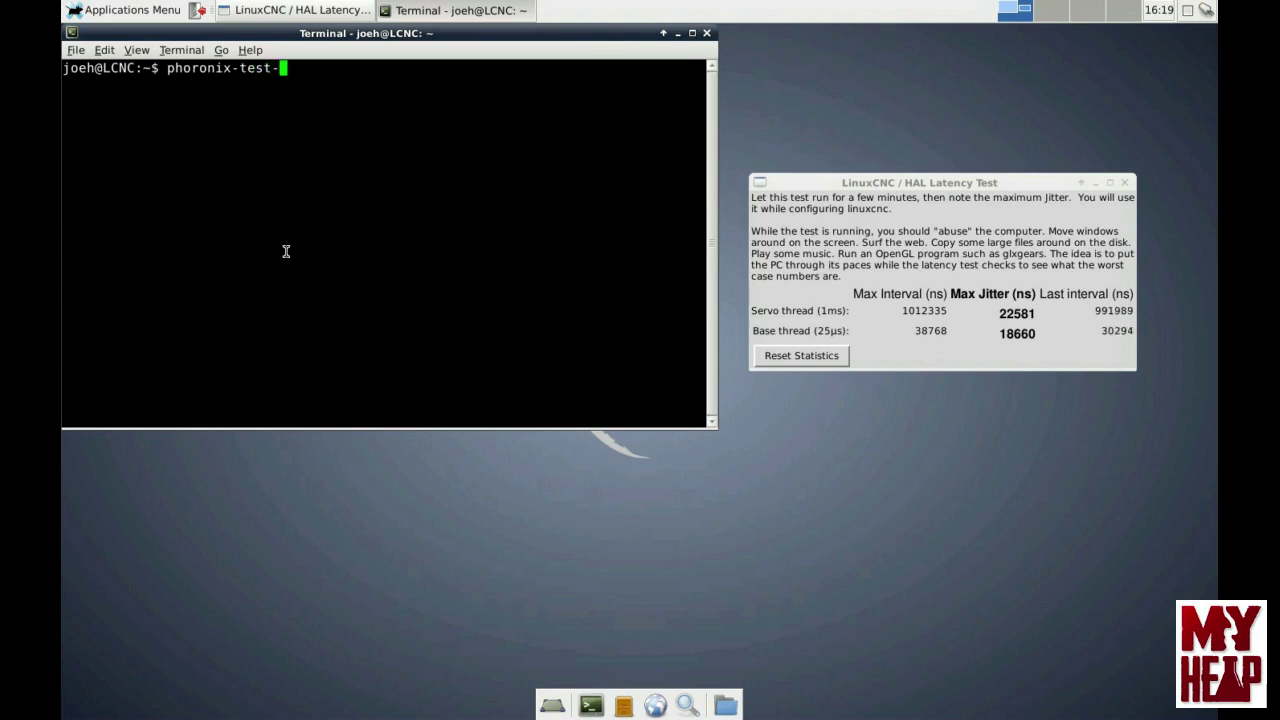
type("suite")
key("Return")
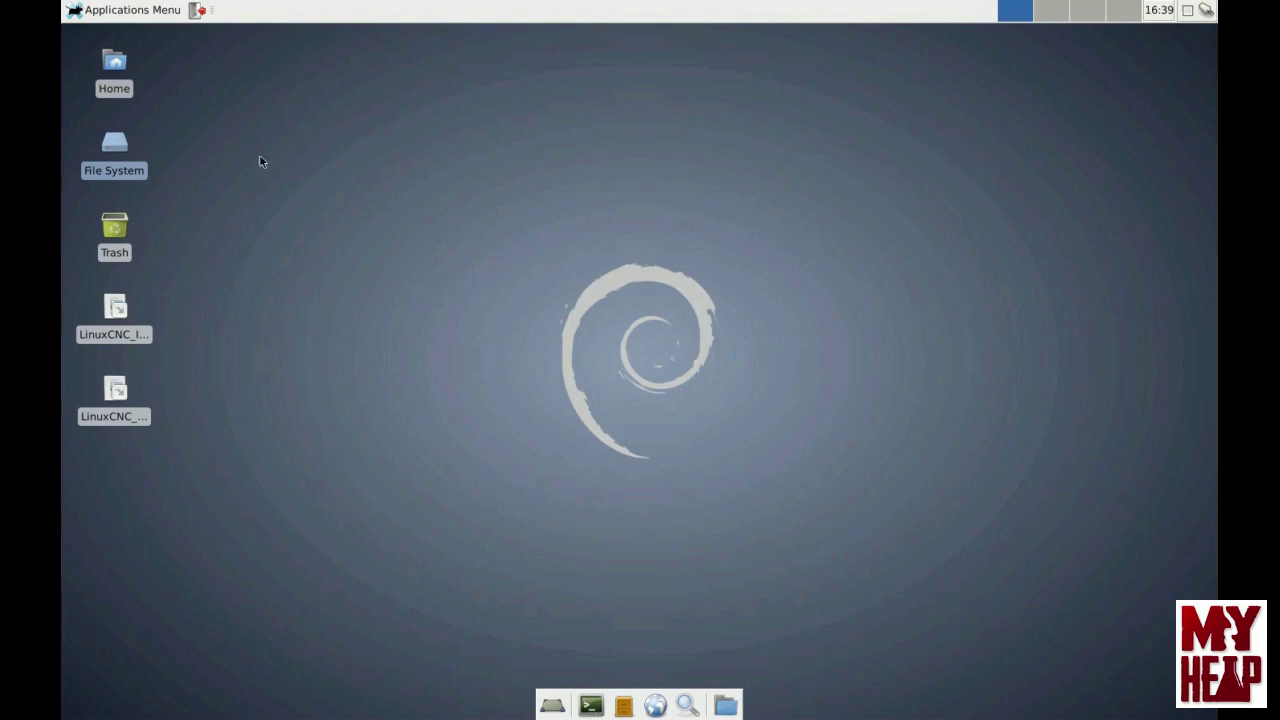
Launch Phoronix Test Suite from the system applications
left_click(124, 12)
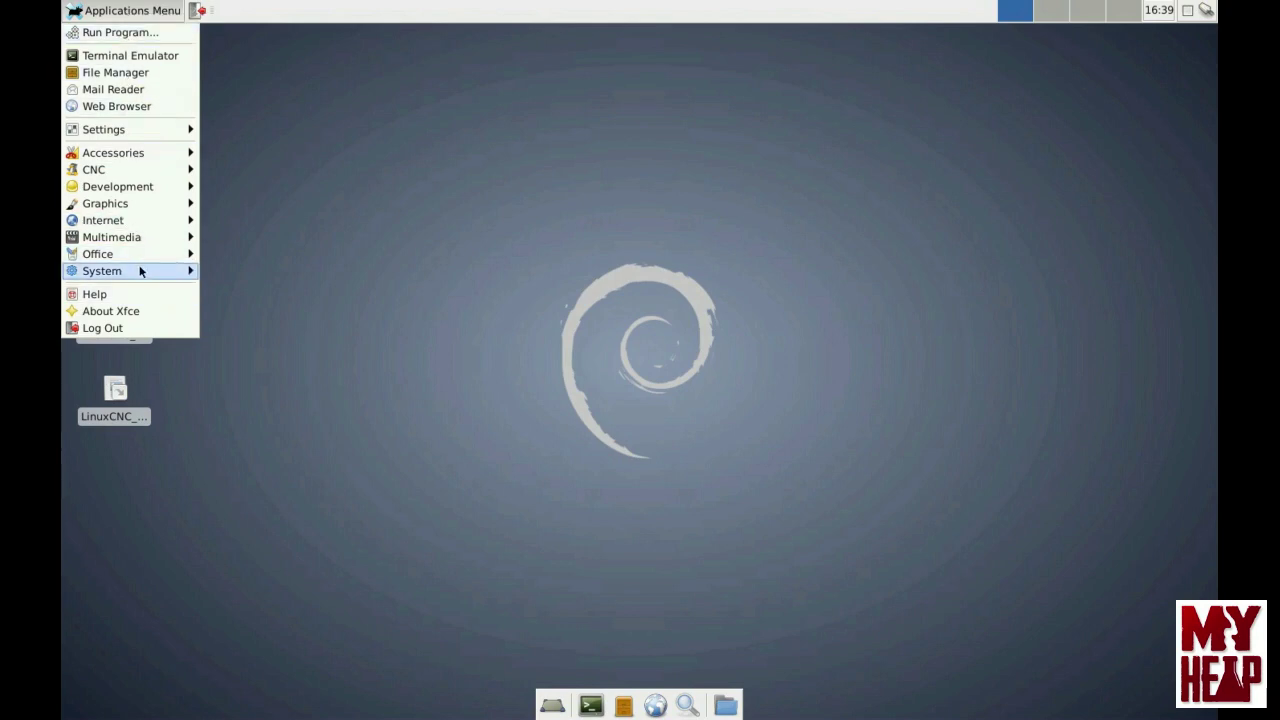
mouse_move(140, 273)
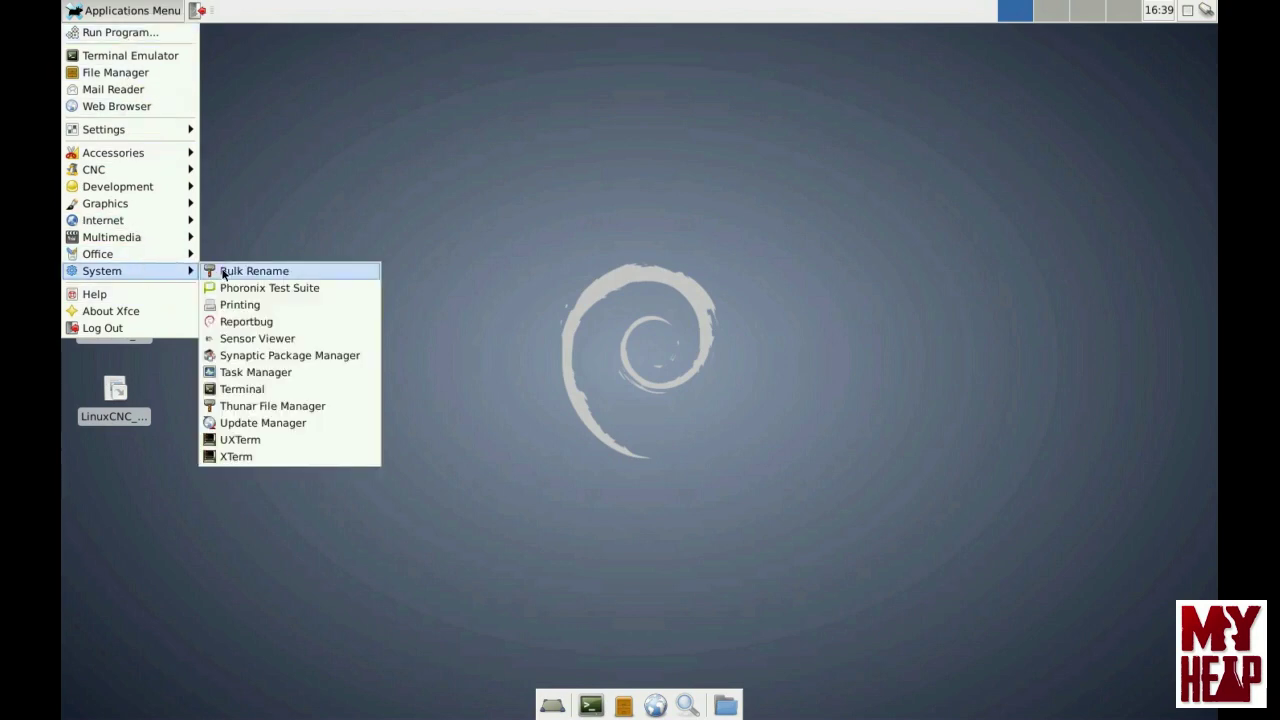
left_click(131, 272)
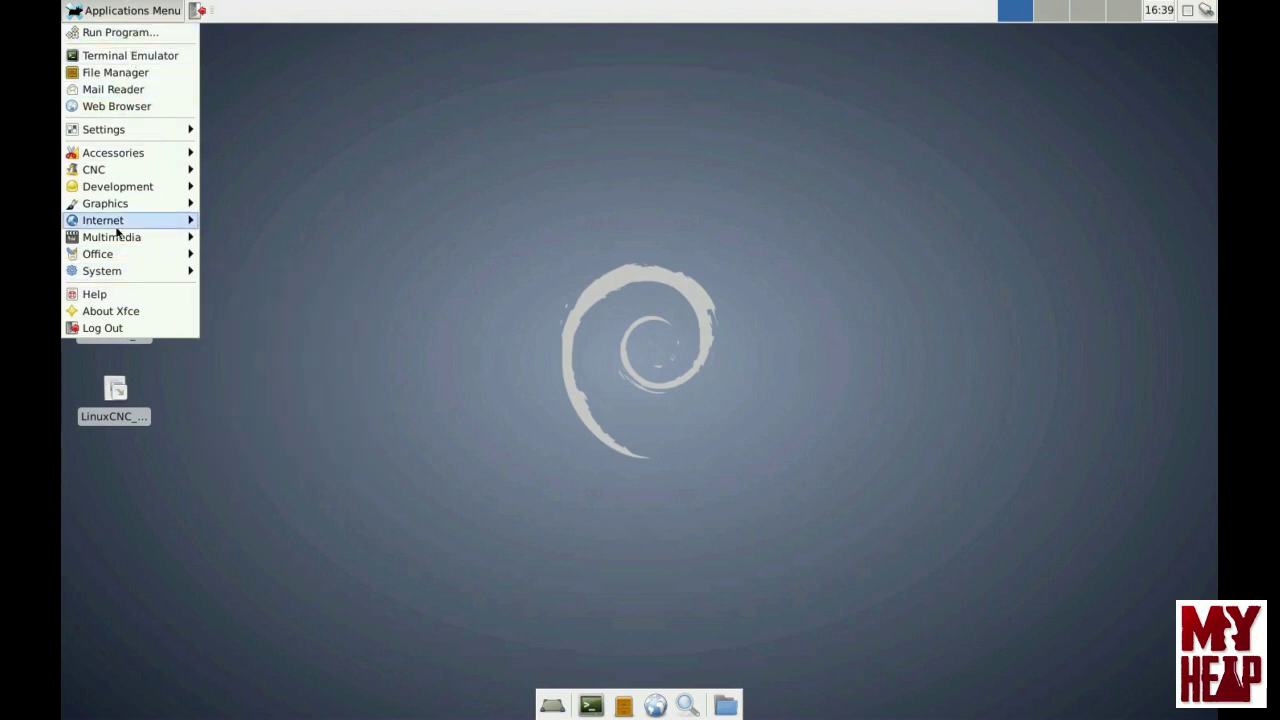
mouse_move(120, 278)
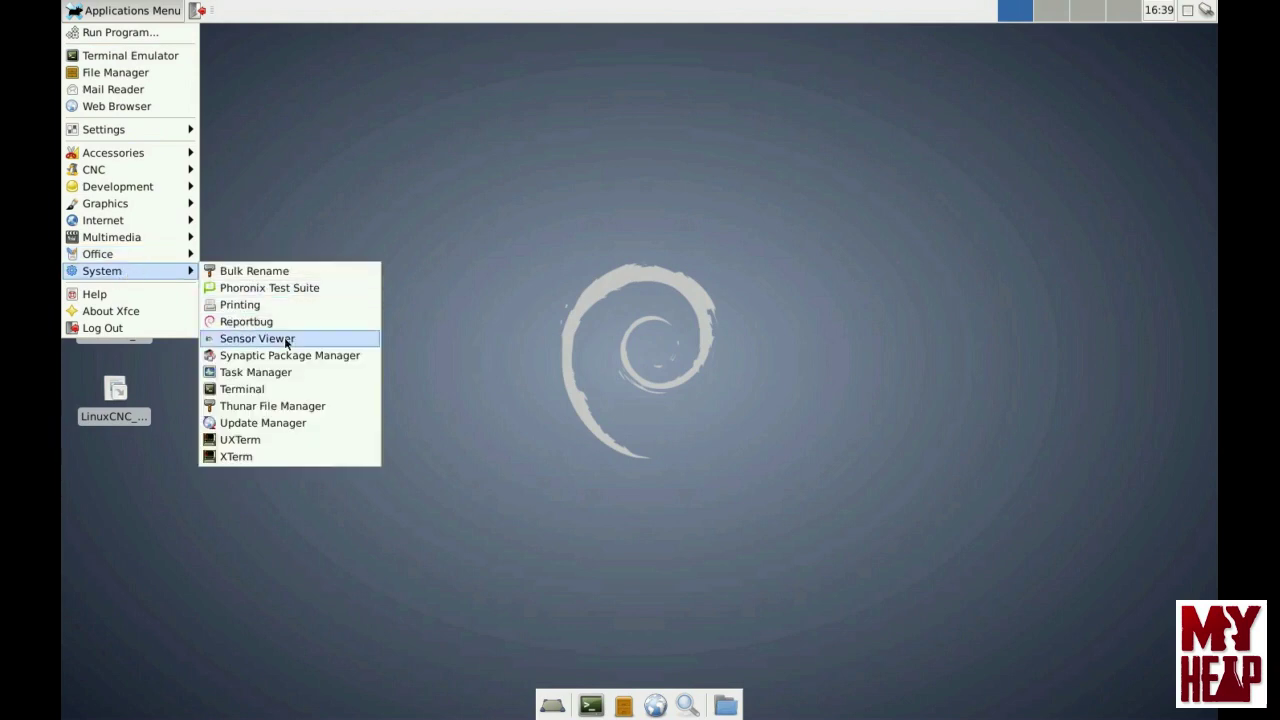
left_click(278, 288)
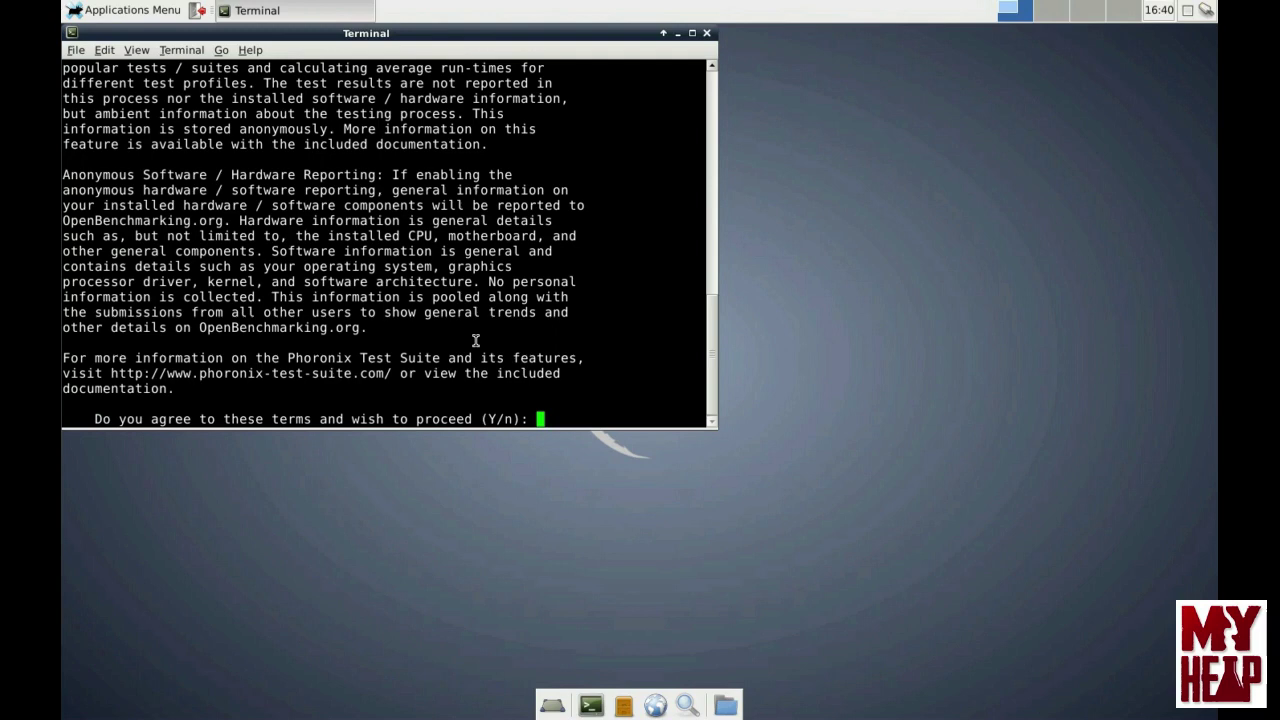
Agree to the Phoronix terms and enable anonymous usage statistics and software/hardware reporting
type("y")
key("Return")
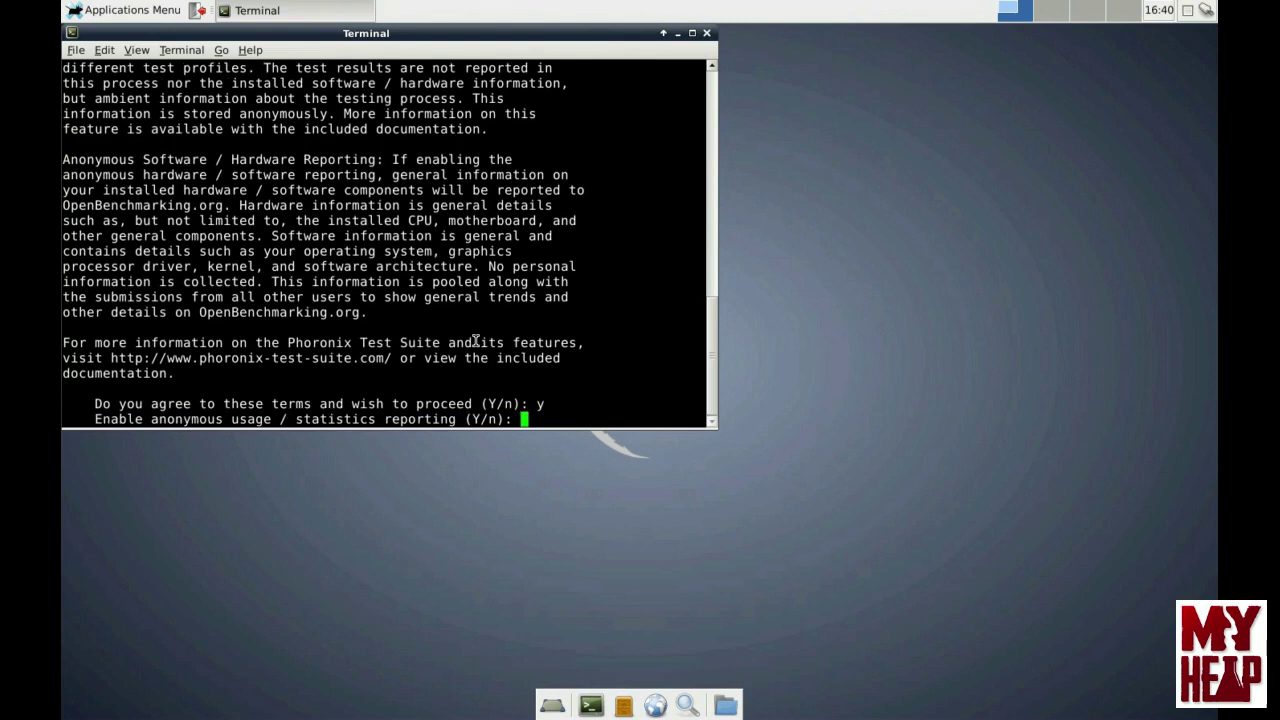
type("y")
key("Return")
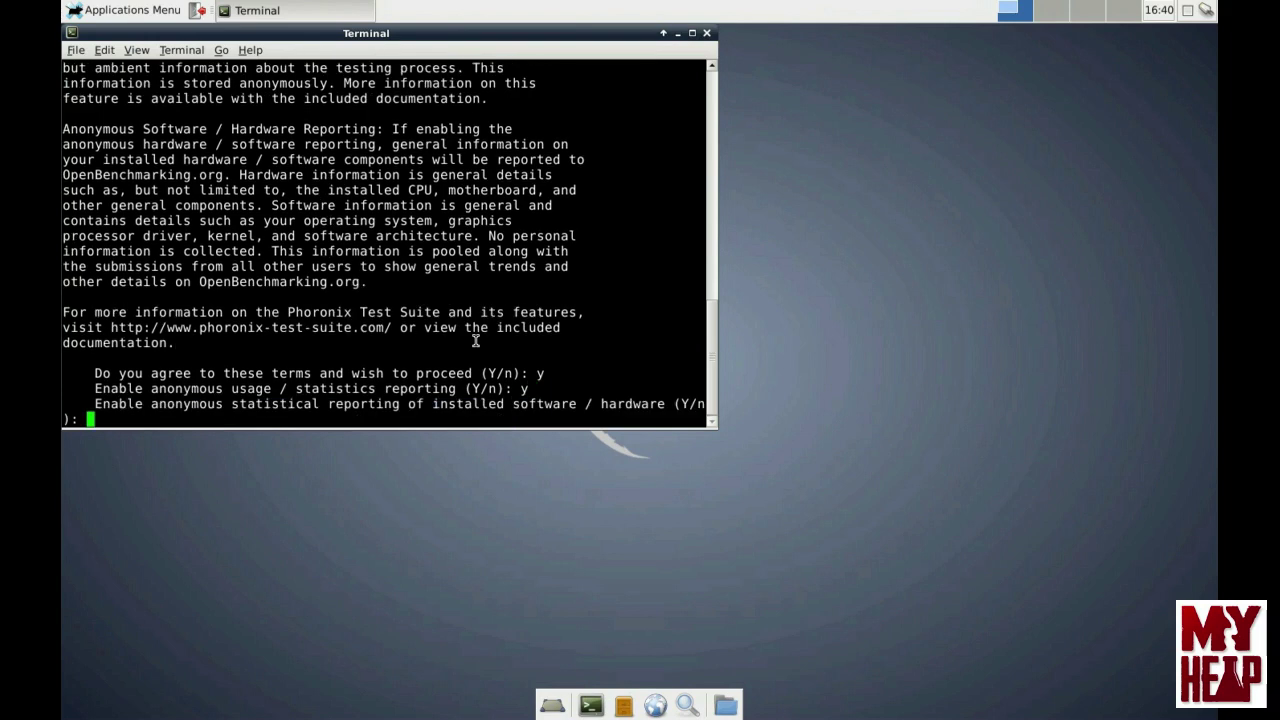
type("y")
key("Return")
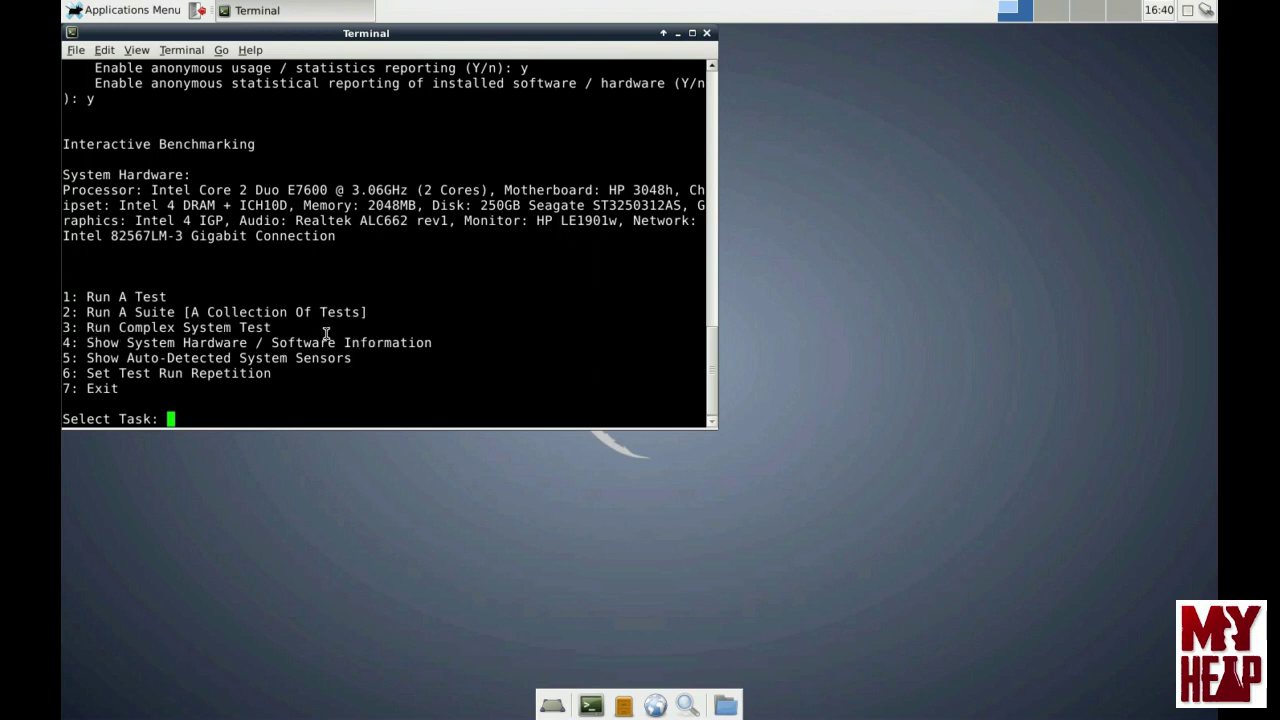
Start the Complex System Test, task 3, in the interactive benchmarking list
type("3")
key("Return")
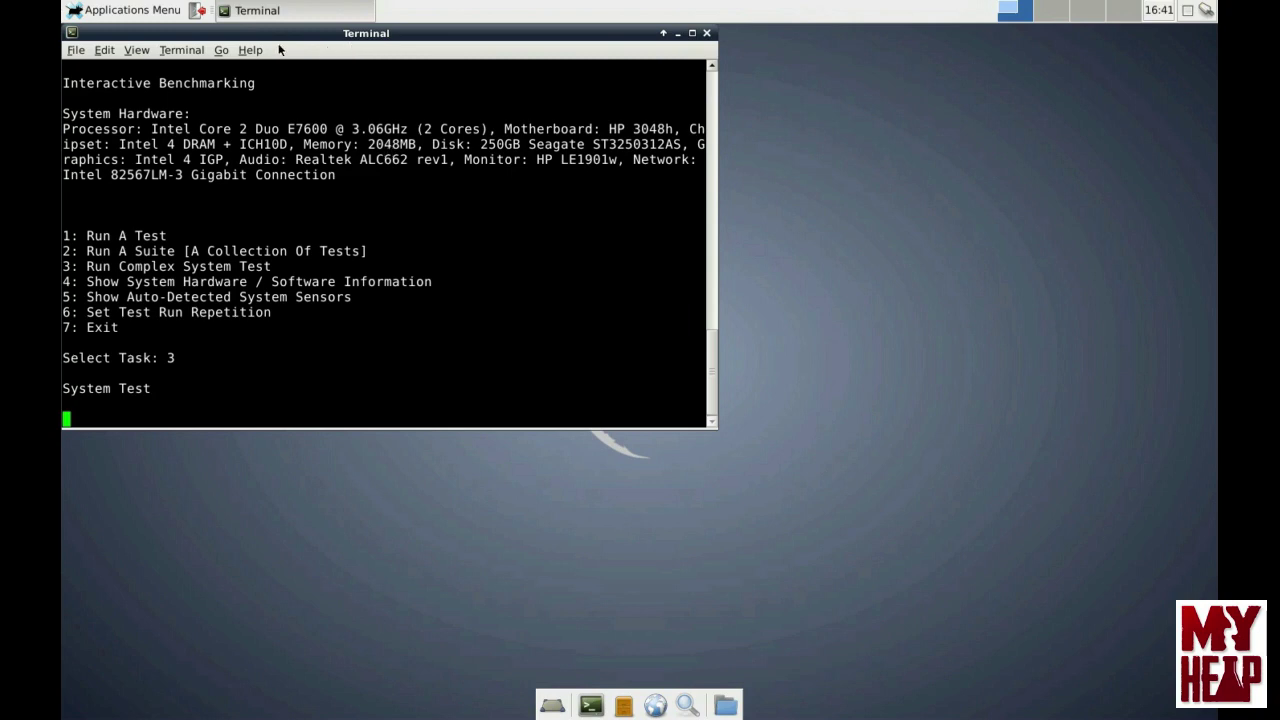
Launch the LinuxCNC latency test from the CNC applications and place its window beside the terminal
left_click(125, 10)
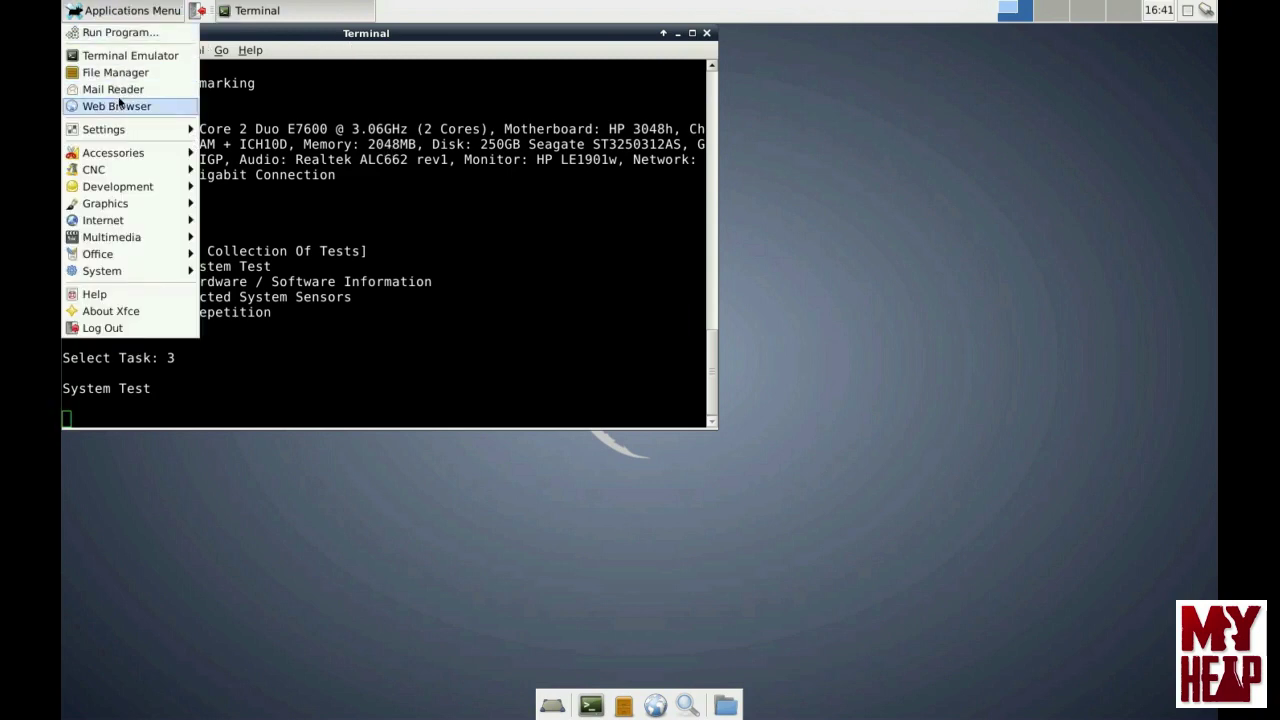
mouse_move(108, 173)
left_click(258, 218)
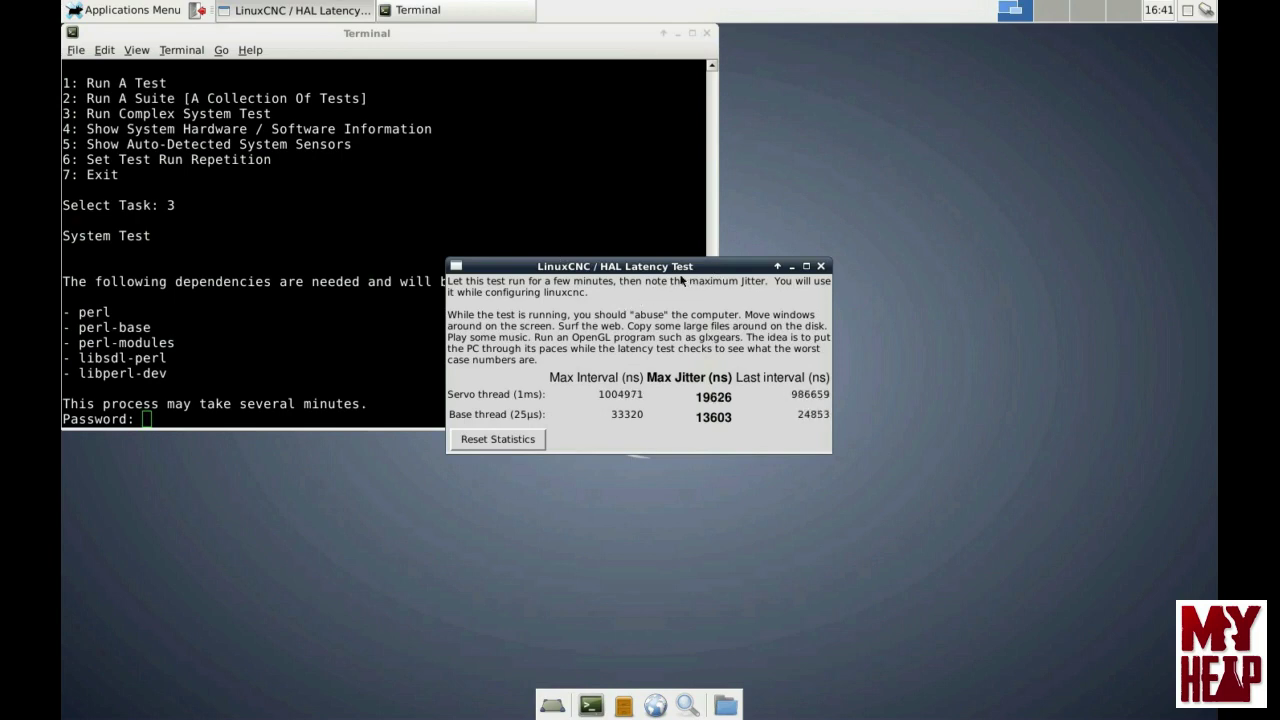
left_click_drag(643, 189, 1000, 71)
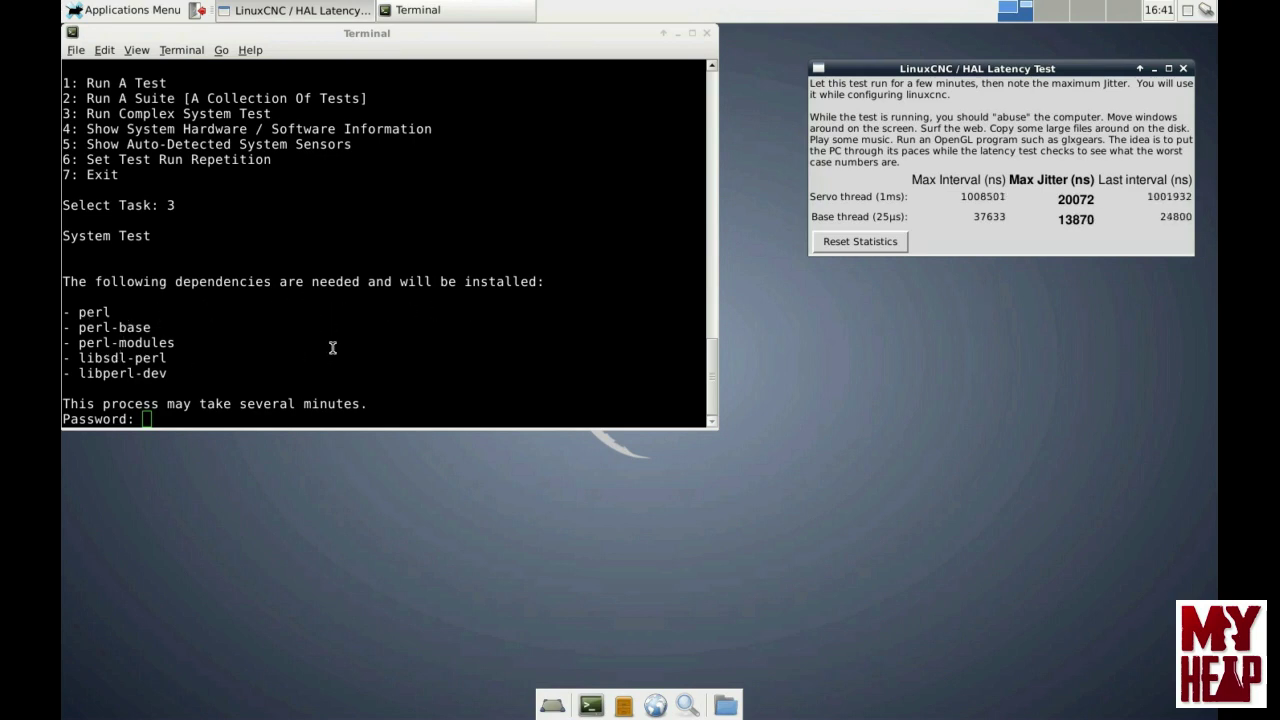
Enter the password for the Perl dependency installation, choosing option 3 to re-attempt the missing dependencies
left_click(263, 419)
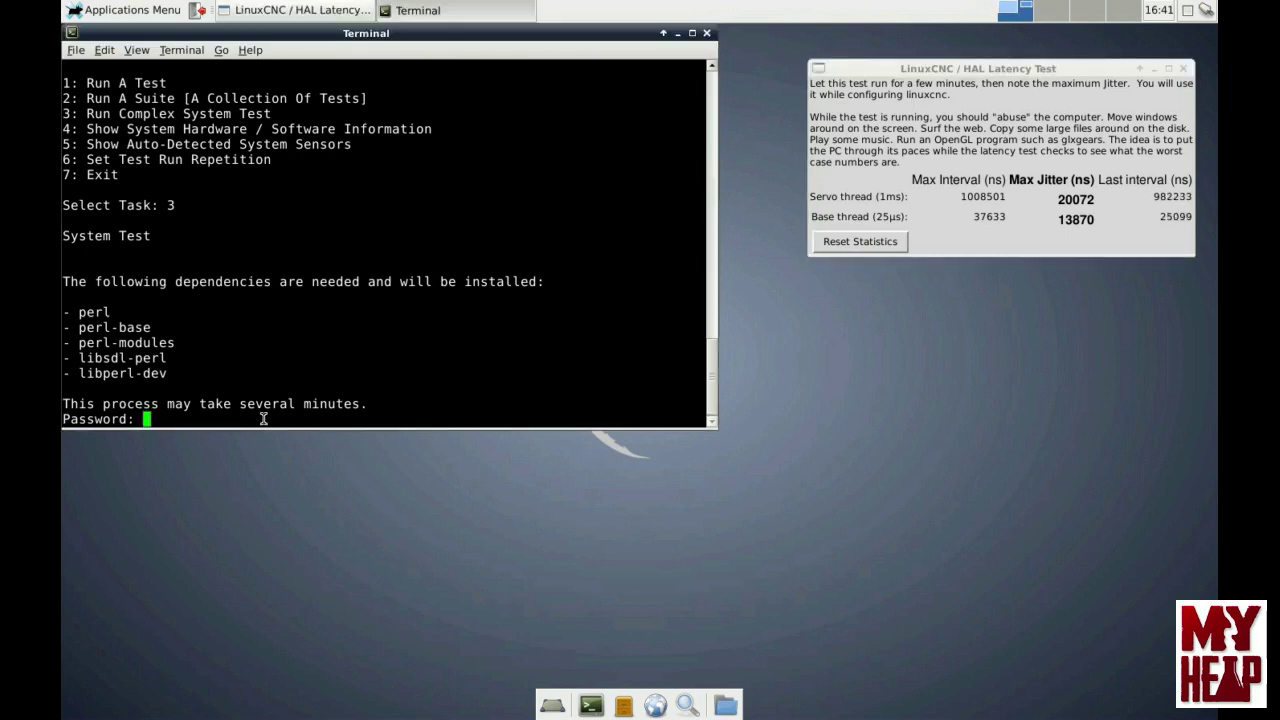
key("Return")
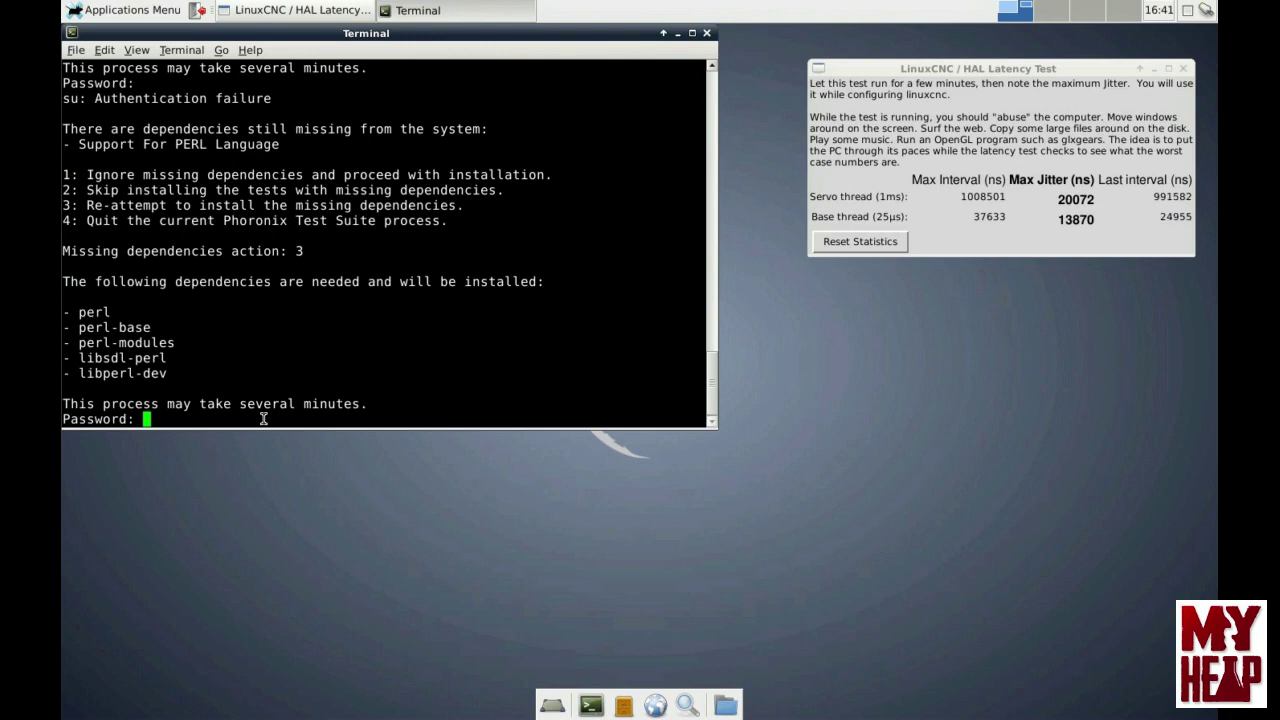
key("Return")
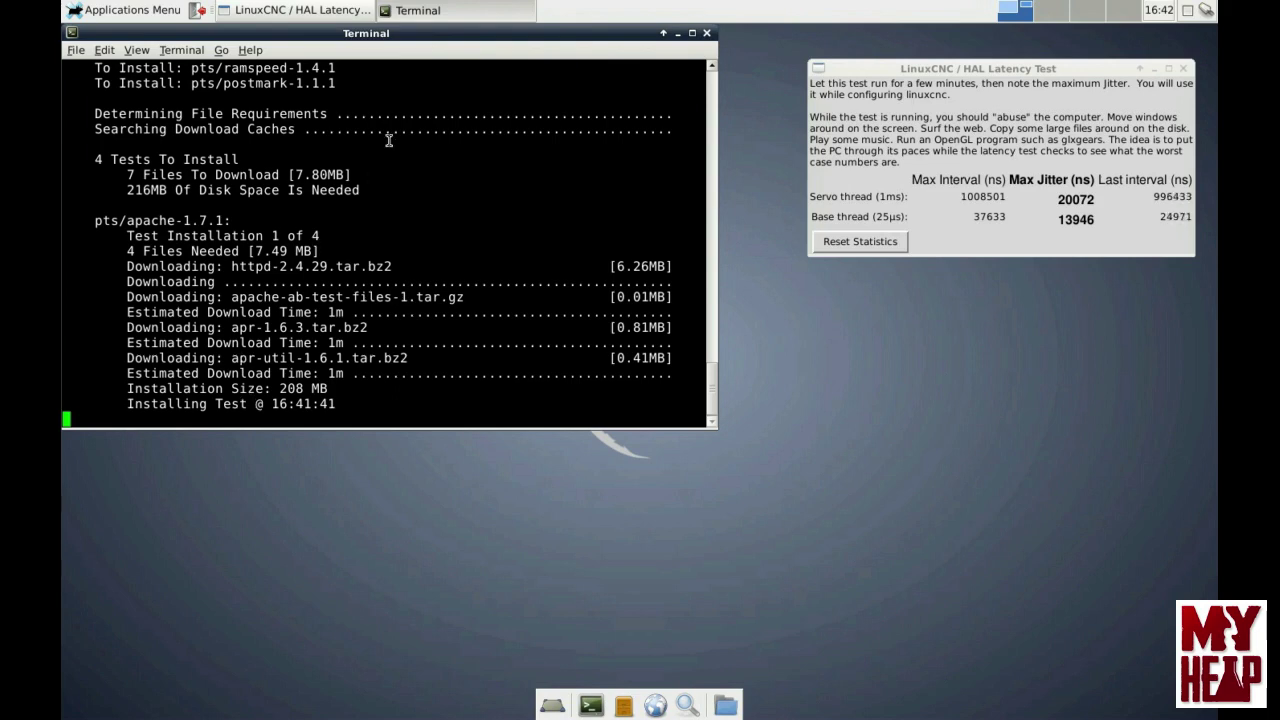
Move the terminal and latency test windows apart, and close the latency test
left_click_drag(417, 36, 903, 283)
left_click_drag(964, 74, 492, 72)
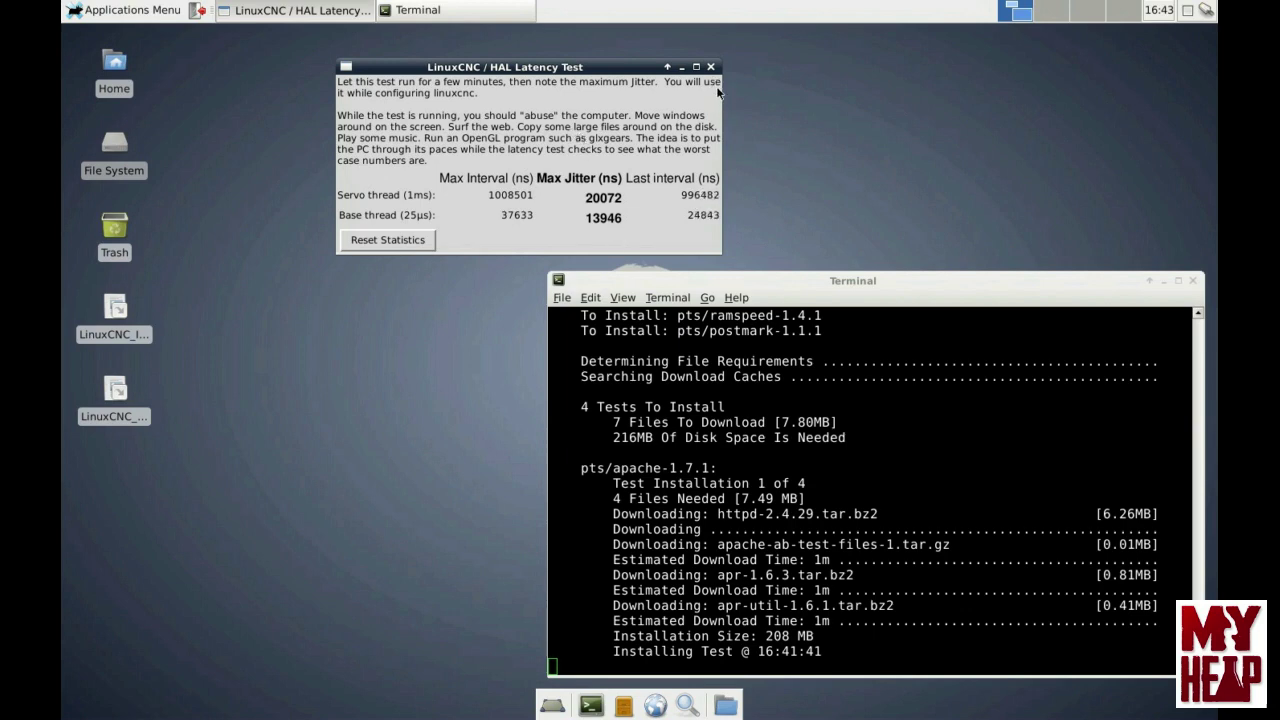
left_click(710, 67)
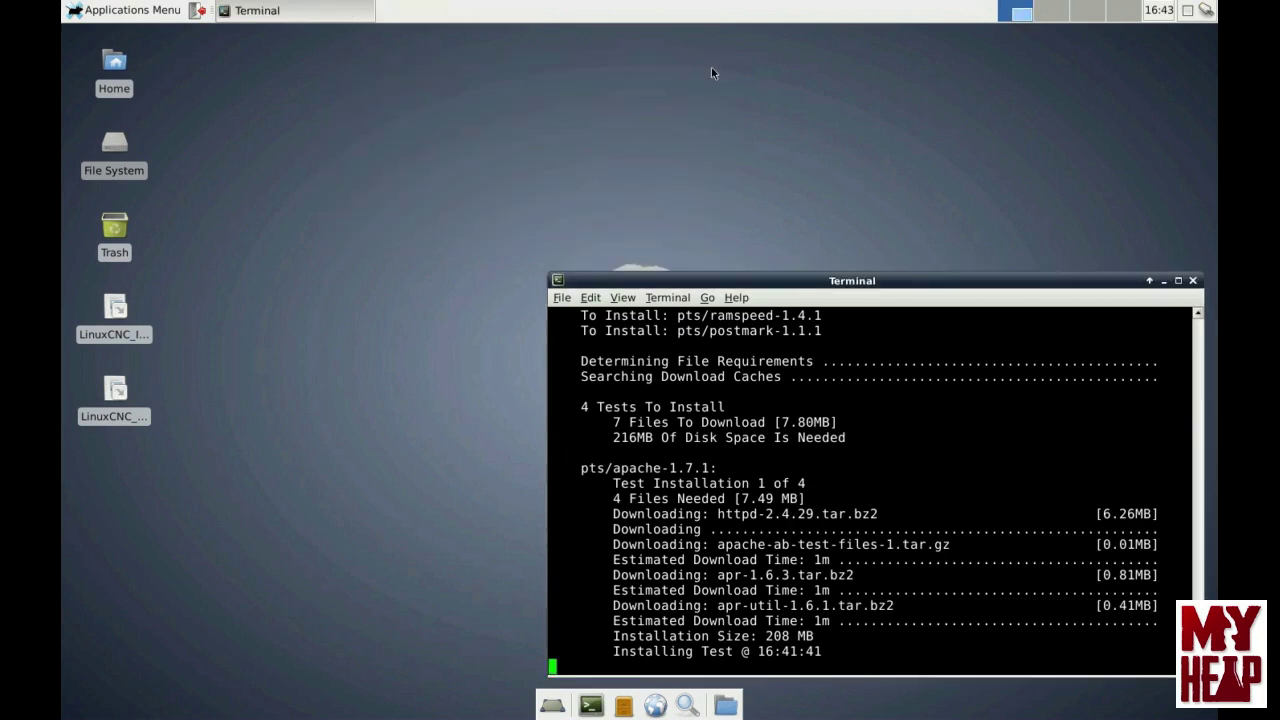
Run latency-histogram as a program and move its window clear of the desktop icons
left_click(145, 12)
left_click(131, 33)
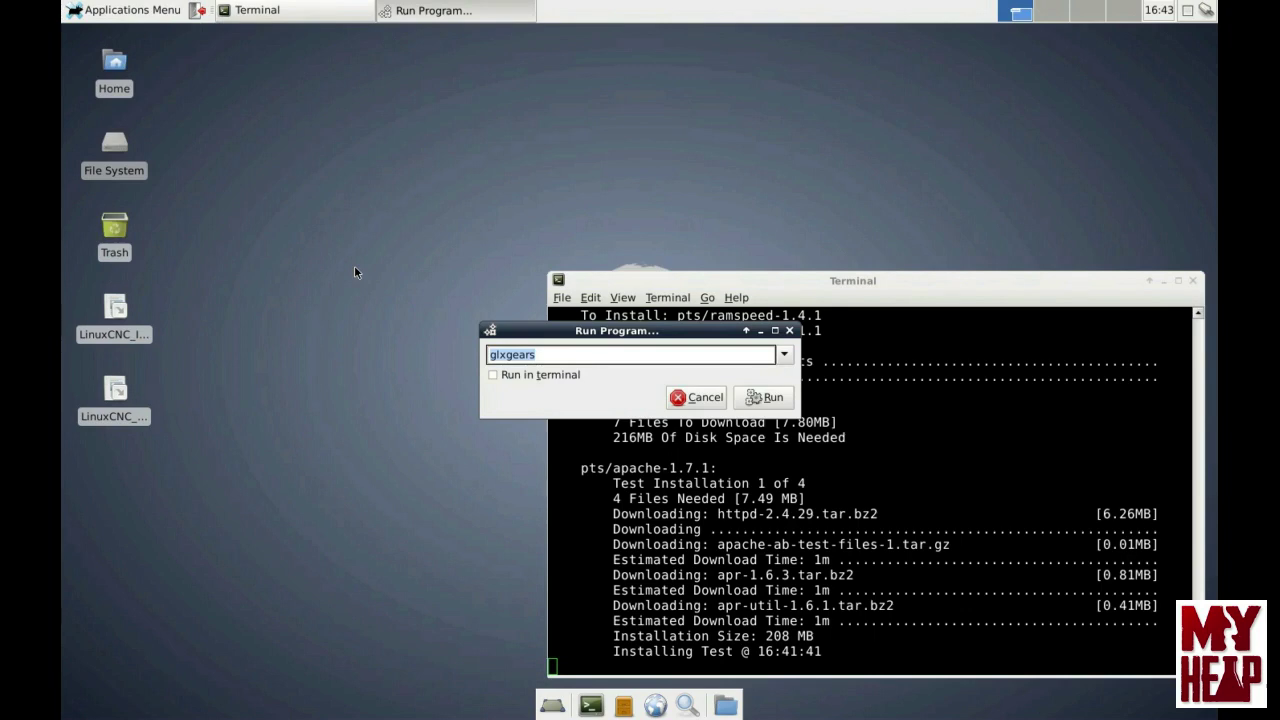
type("latency-")
key("Down")
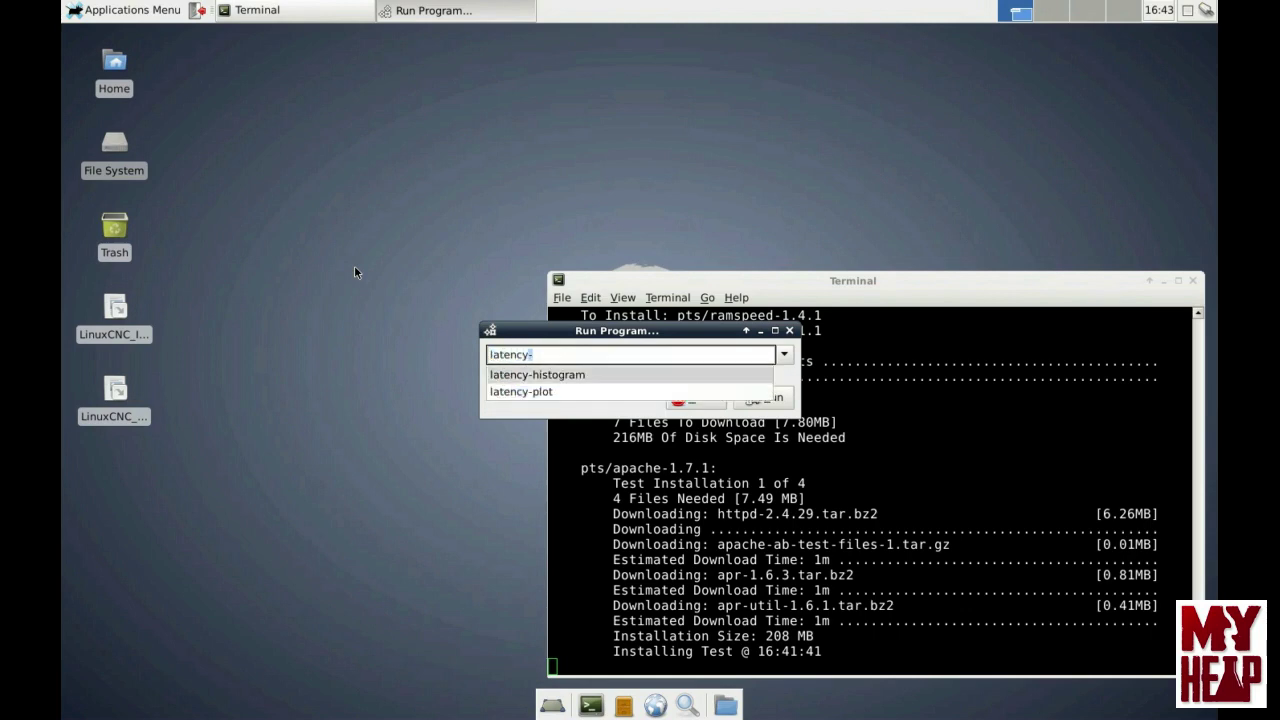
key("Return")
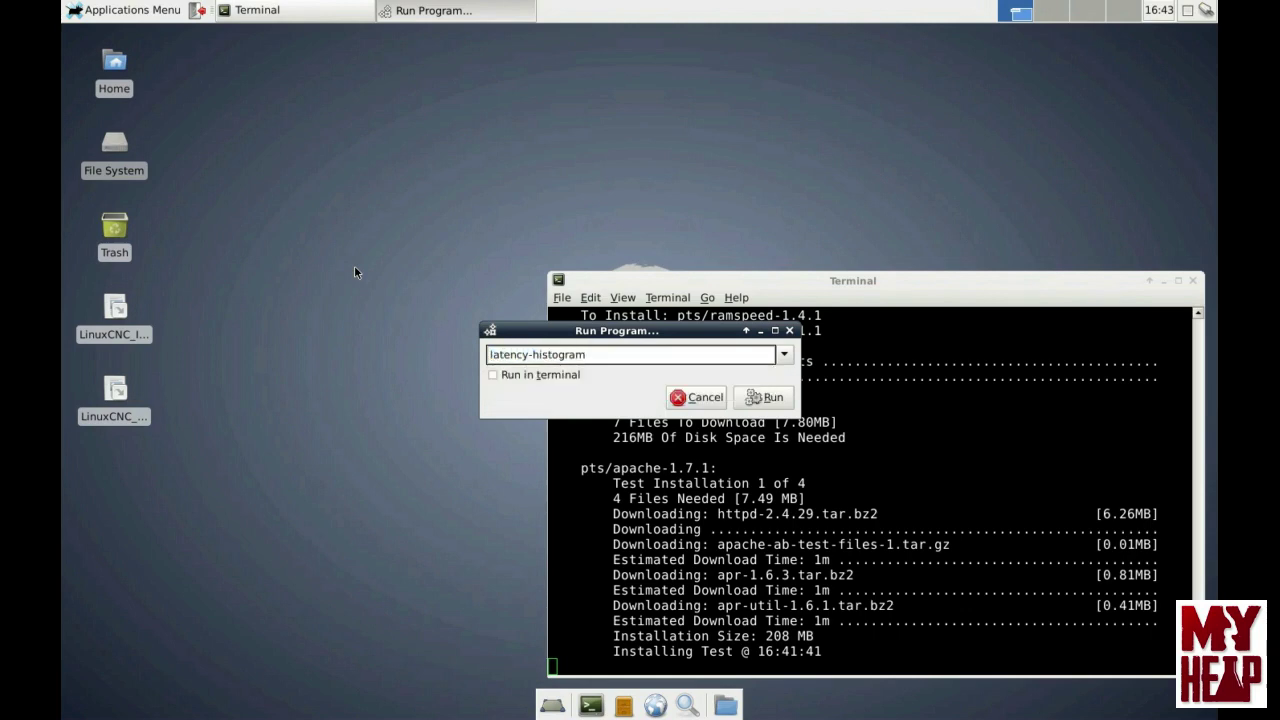
left_click(766, 399)
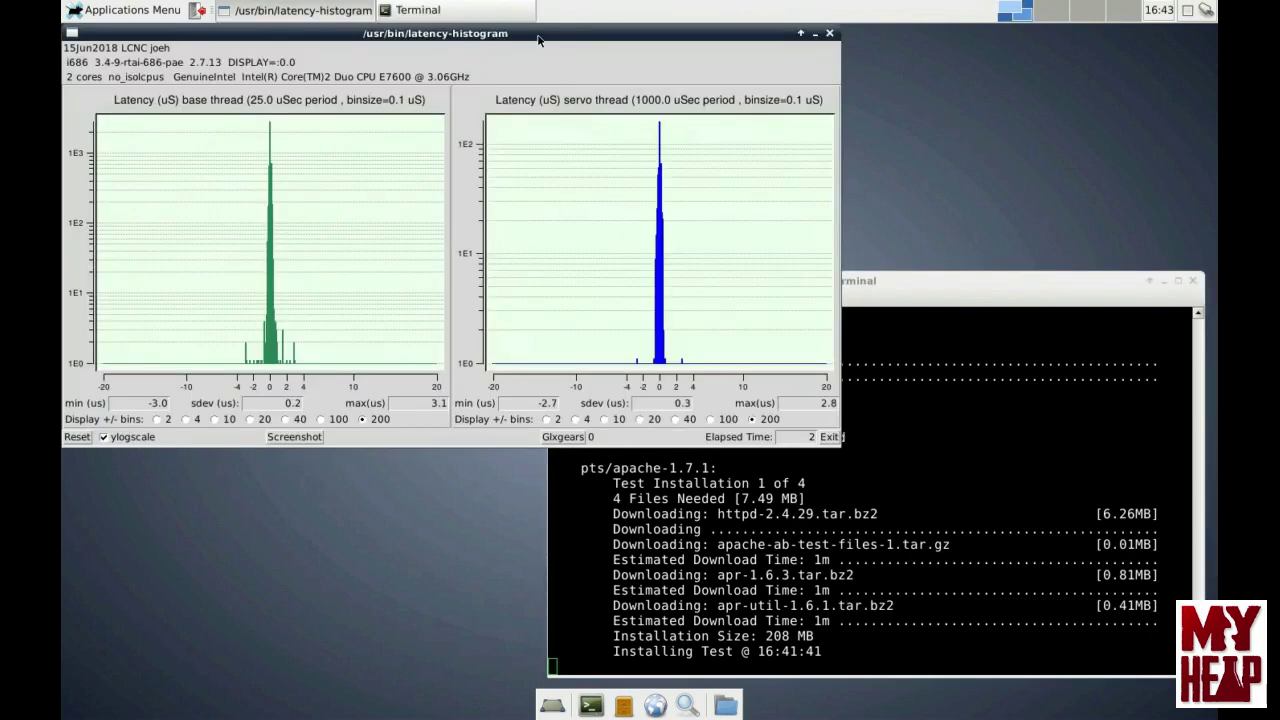
left_click_drag(538, 40, 694, 88)
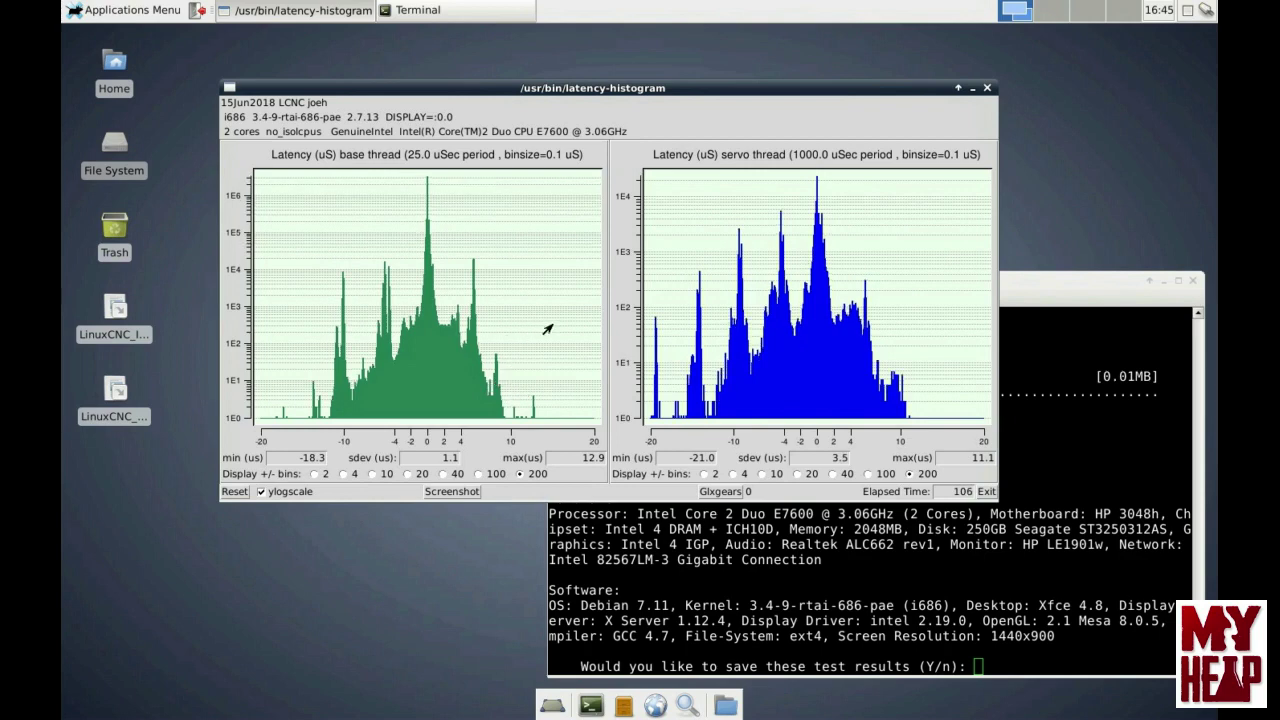
Answer n to saving the test results so the Phoronix benchmark run starts
left_click(1077, 288)
double_click(1017, 666)
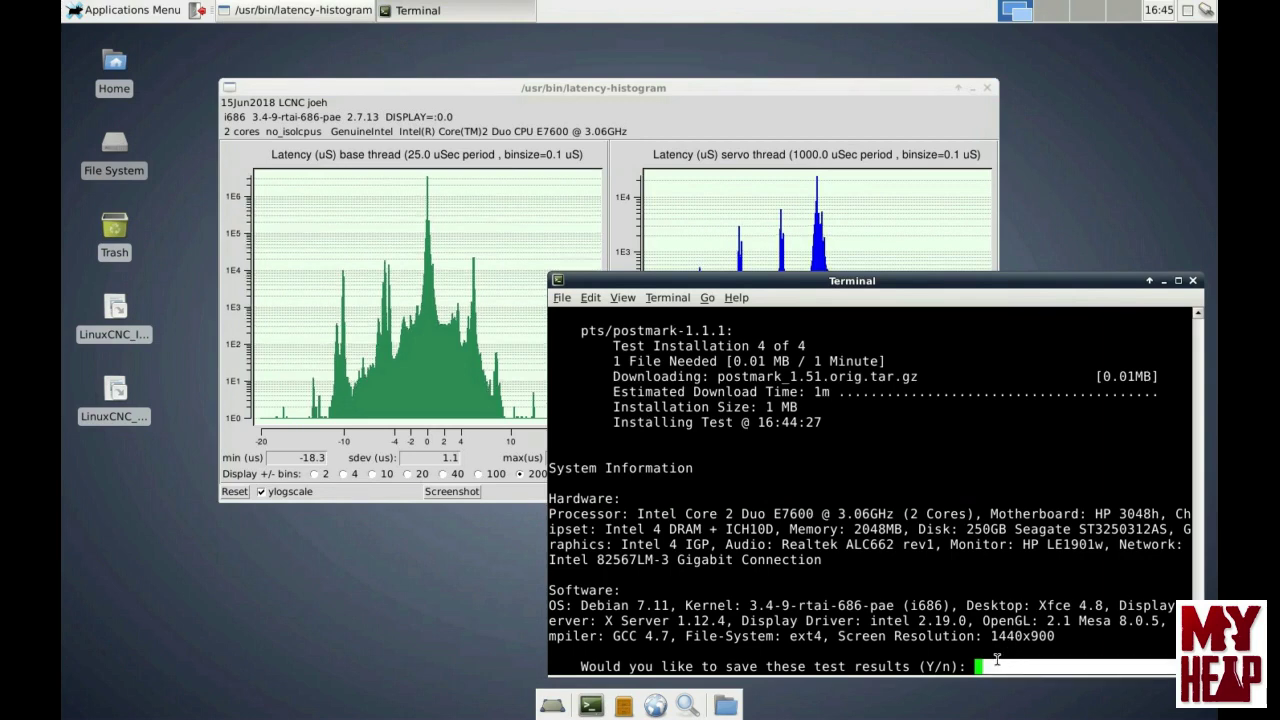
type("n")
key("Return")
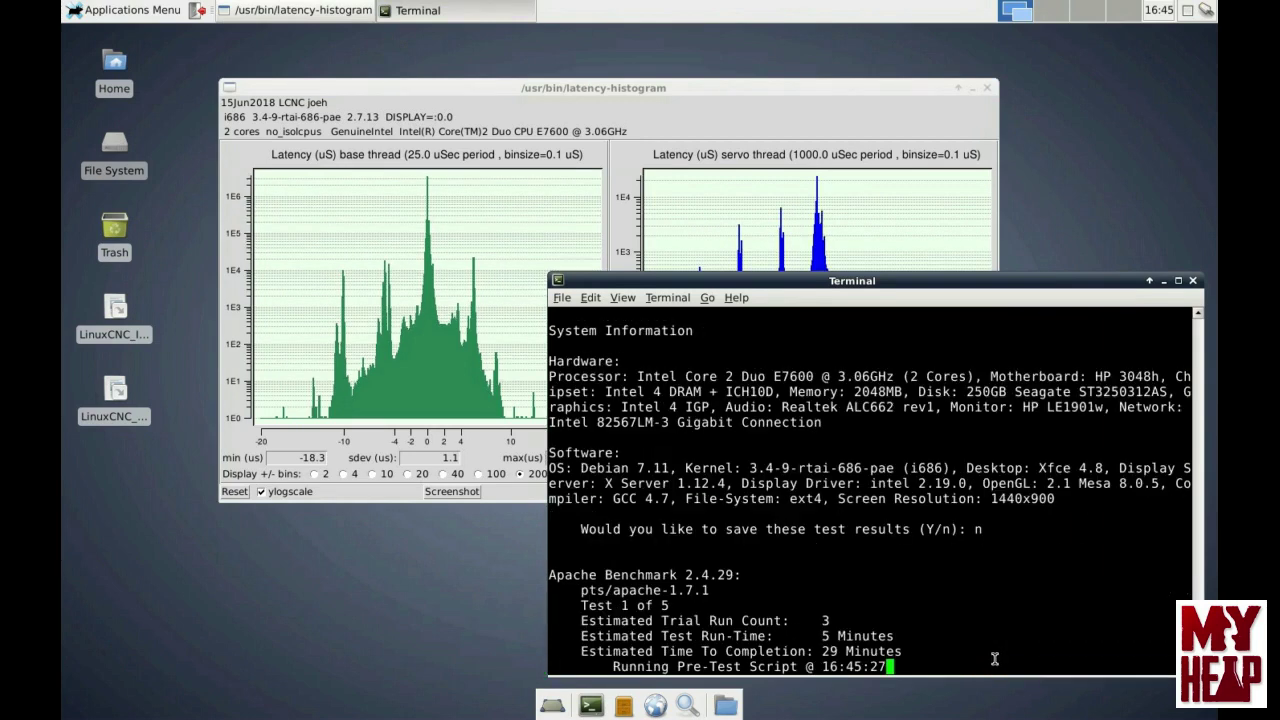
Compare the base thread histogram at 2, 4, 10, 20, 40, 100 and 200 display bins
left_click(611, 92)
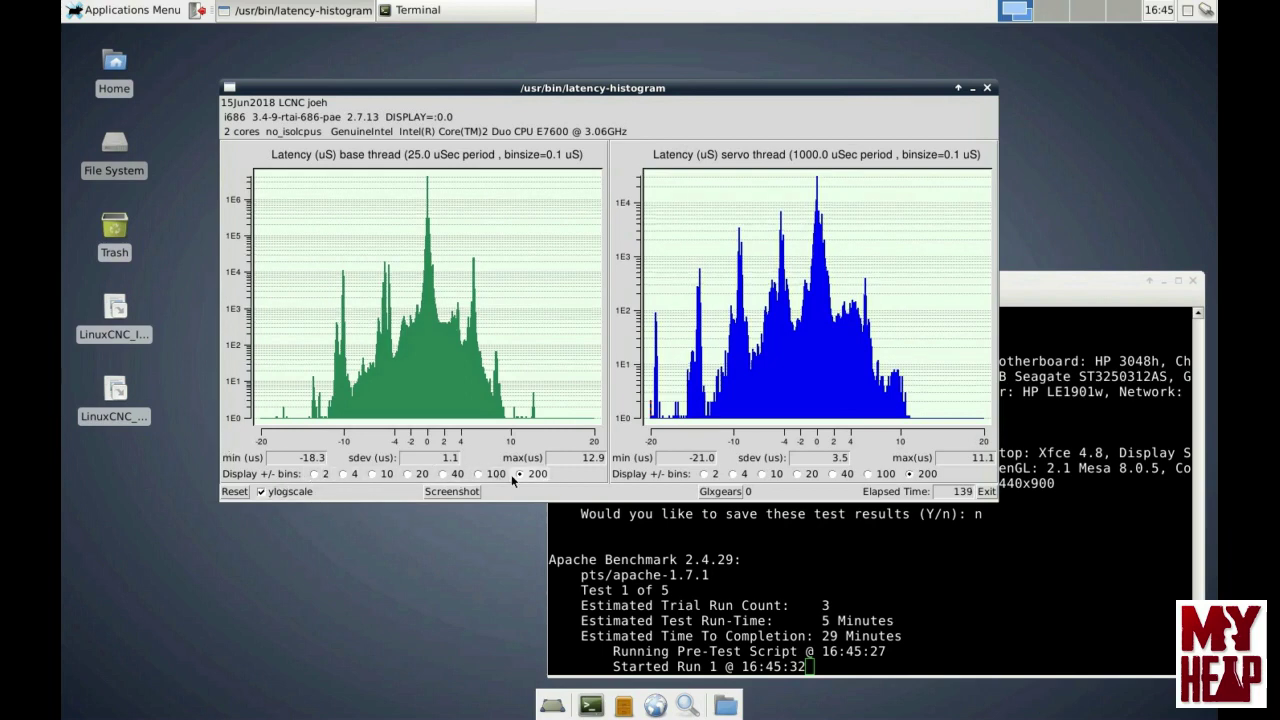
left_click(314, 474)
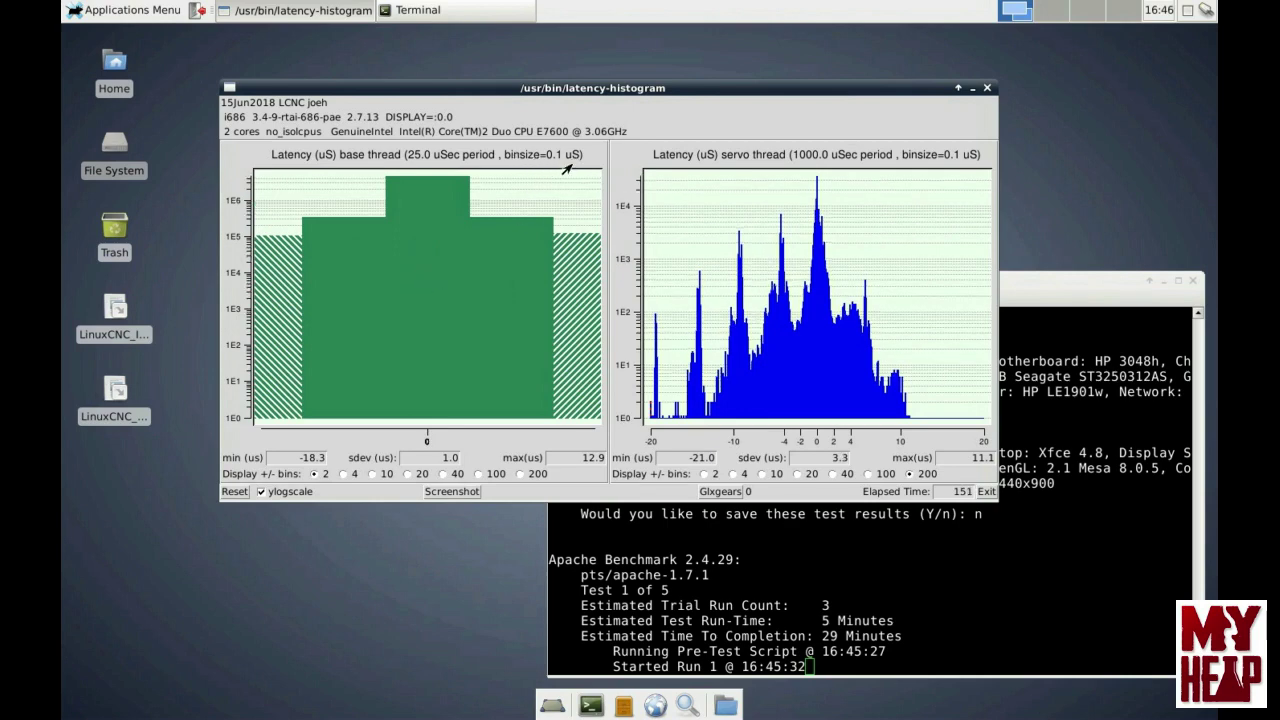
left_click(343, 473)
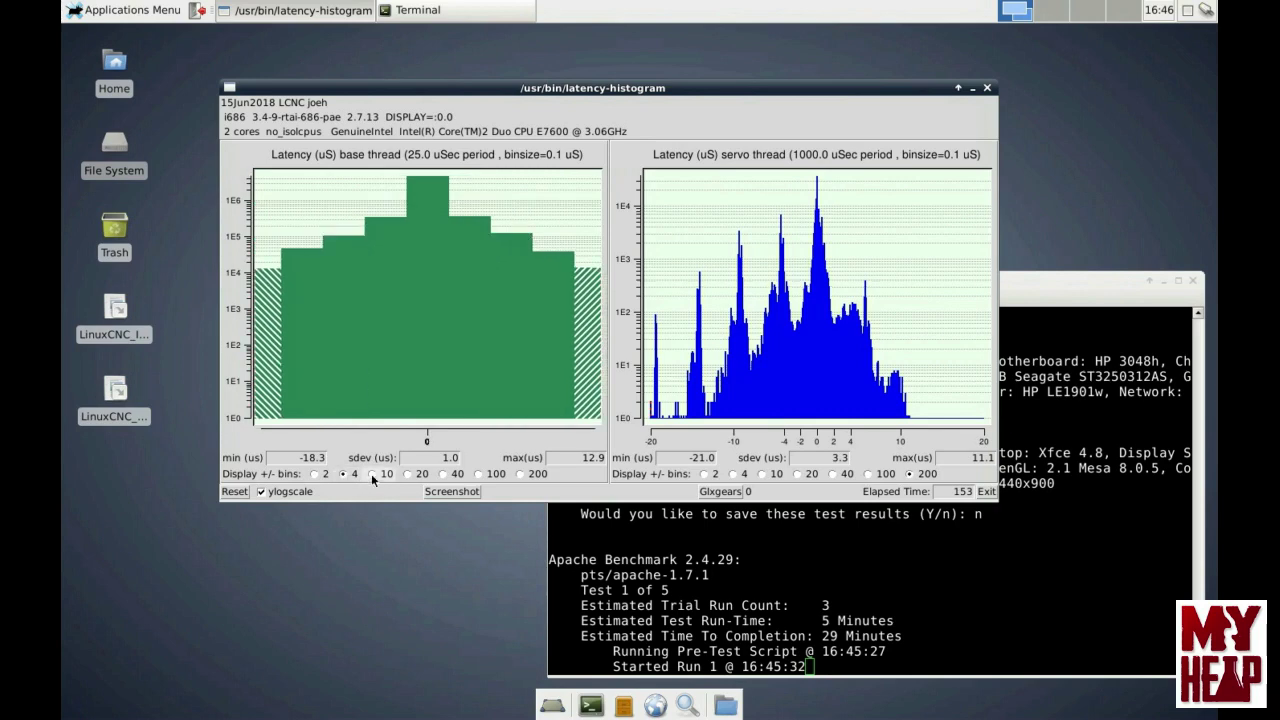
left_click(372, 473)
left_click(408, 473)
left_click(444, 473)
left_click(479, 473)
left_click(520, 473)
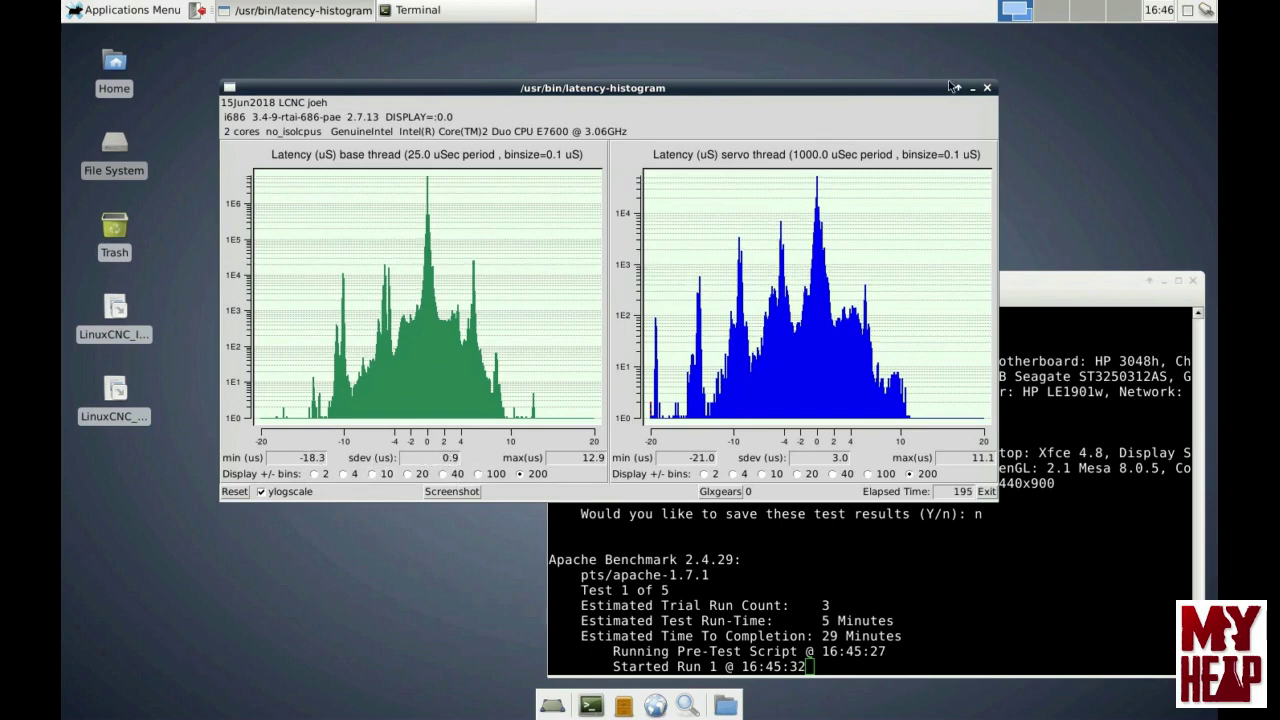
Close latency-histogram and run latency-plot as a program
left_click(987, 88)
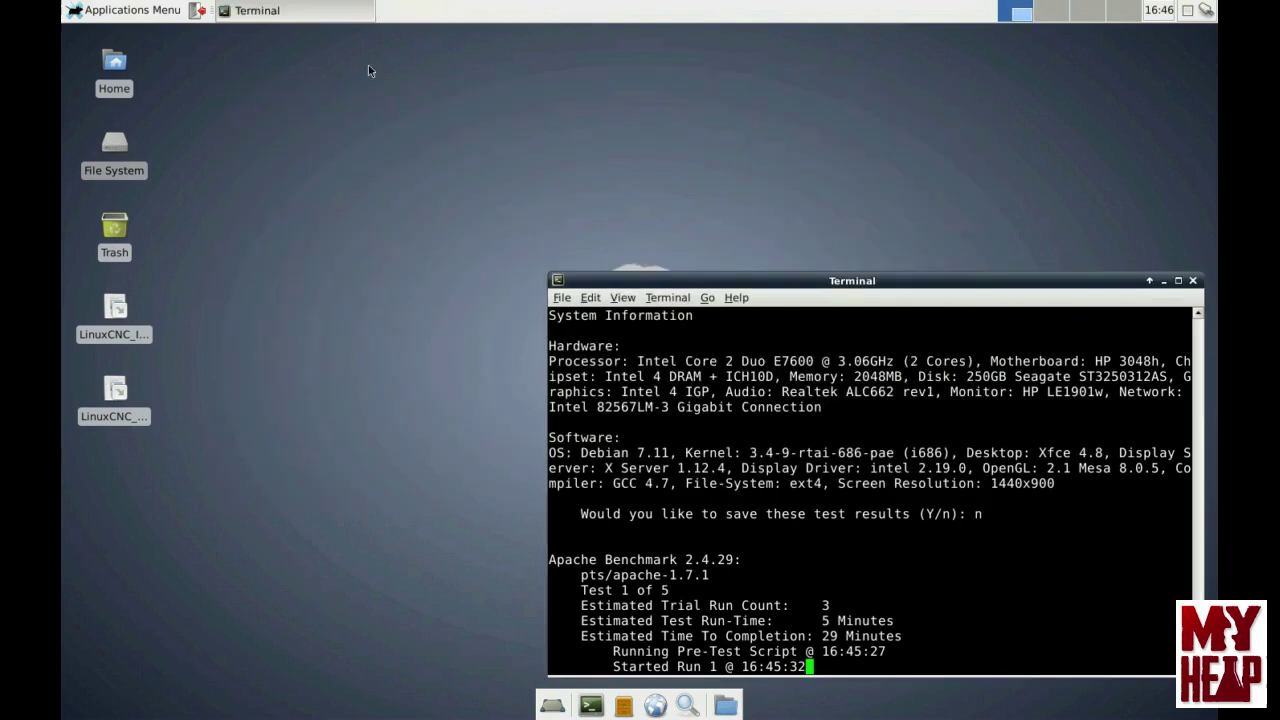
left_click(122, 10)
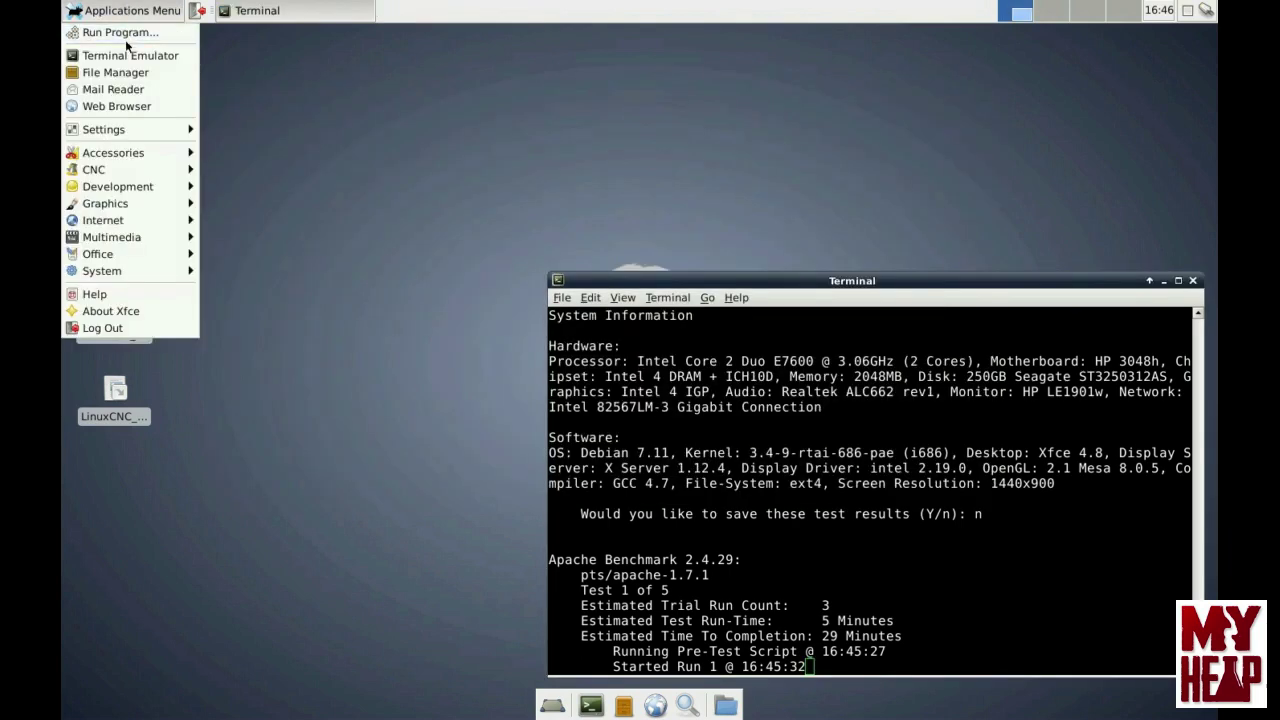
left_click(120, 32)
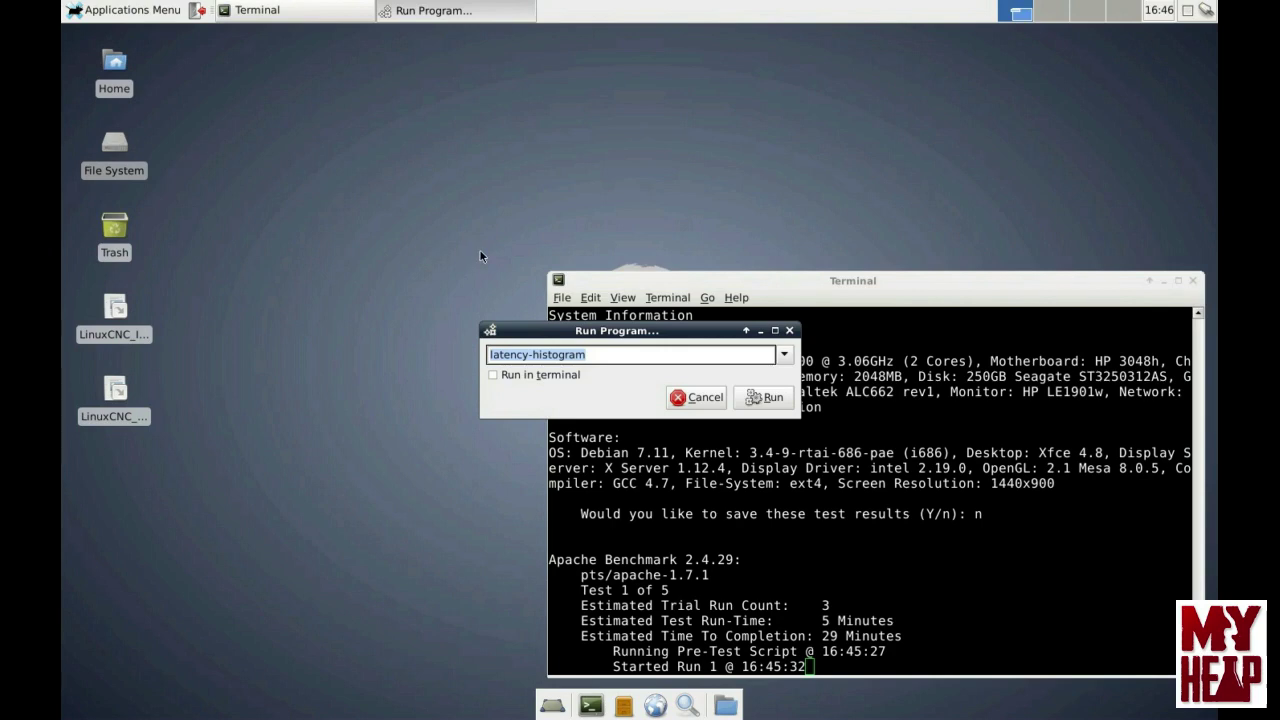
key("End")
key("BackSpace")
key("BackSpace")
key("BackSpace")
key("BackSpace")
key("BackSpace")
key("BackSpace")
key("BackSpace")
key("BackSpace")
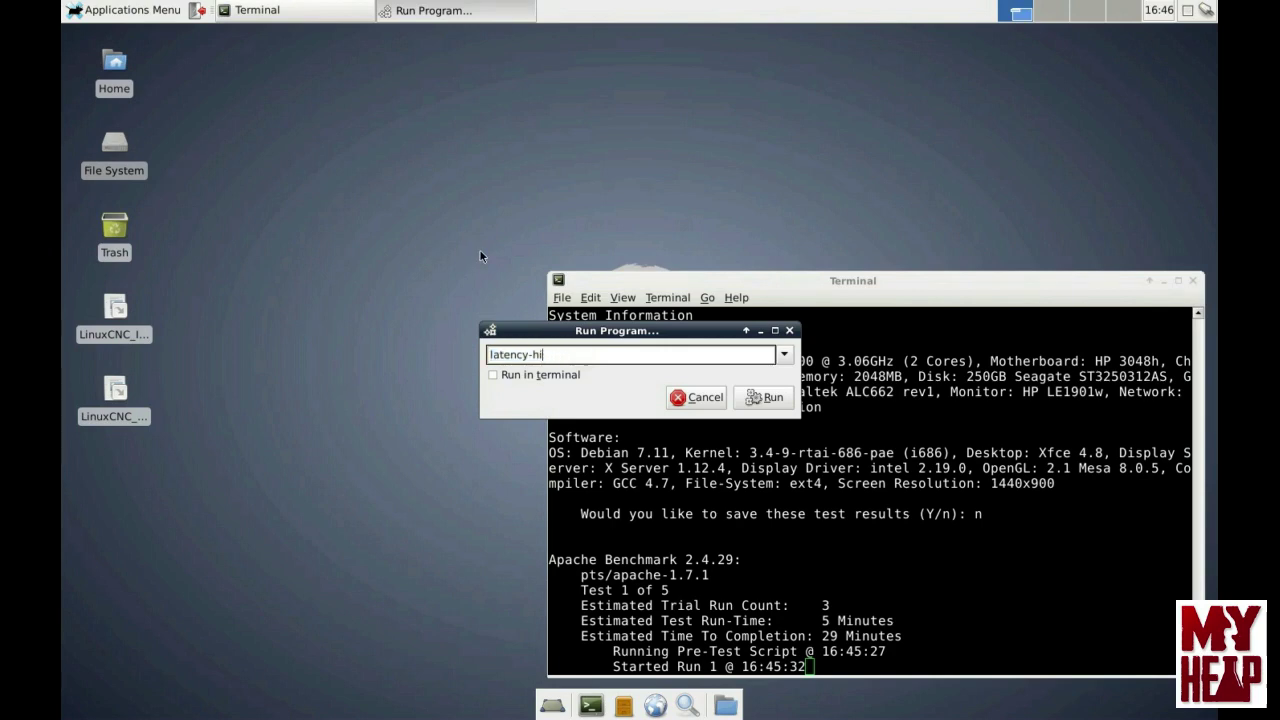
key("BackSpace")
type("plot")
key("Return")
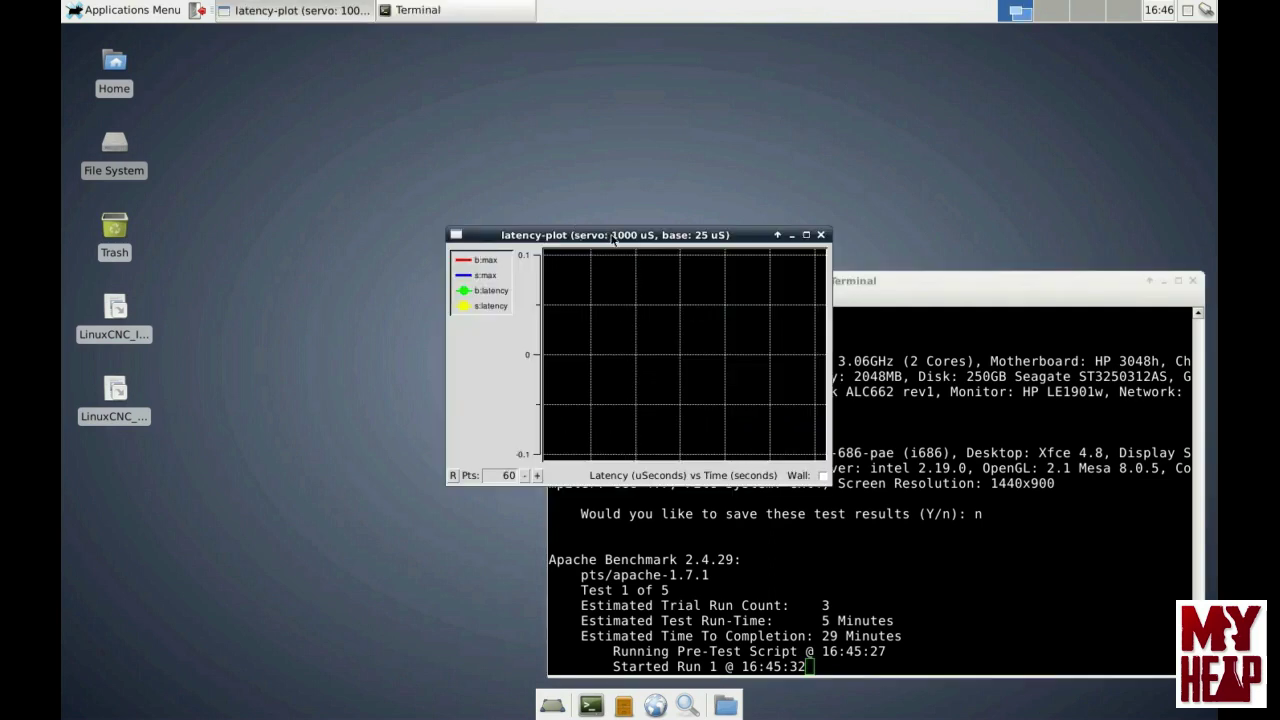
Move and enlarge the latency-plot window, and set its number of plotted points to 120
left_click_drag(664, 234, 455, 89)
left_click_drag(619, 339, 1052, 505)
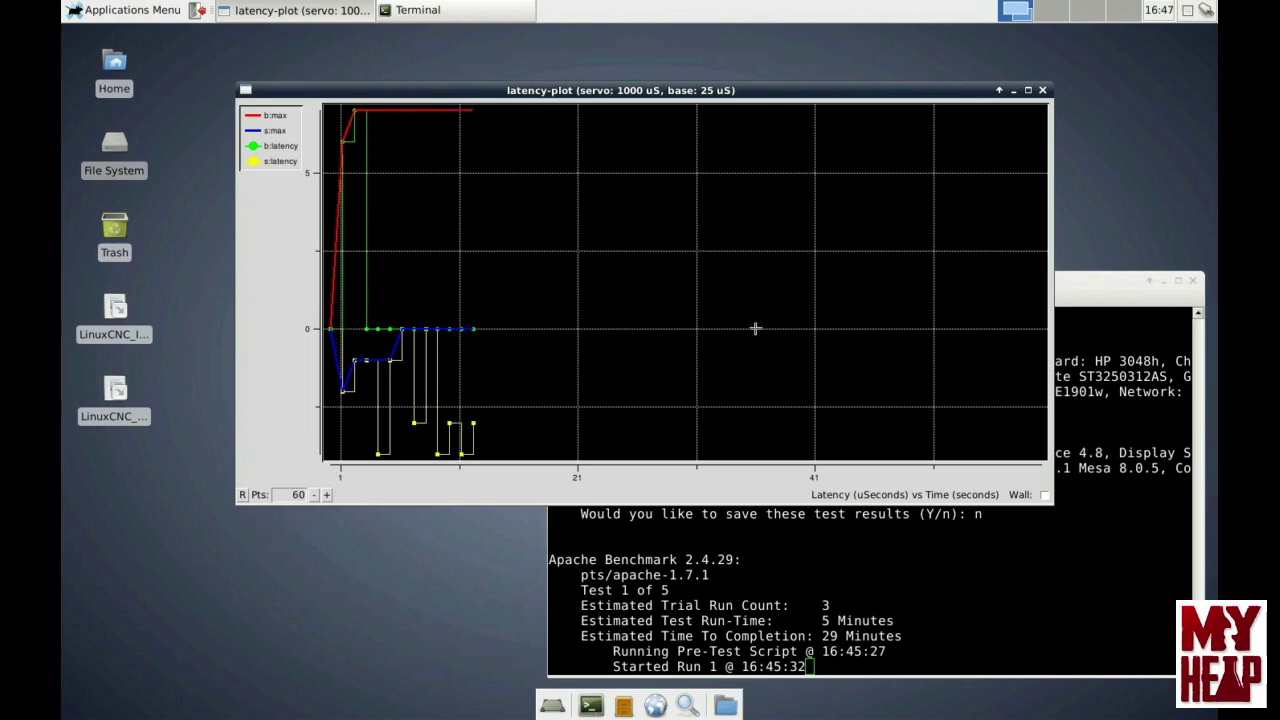
left_click(326, 495)
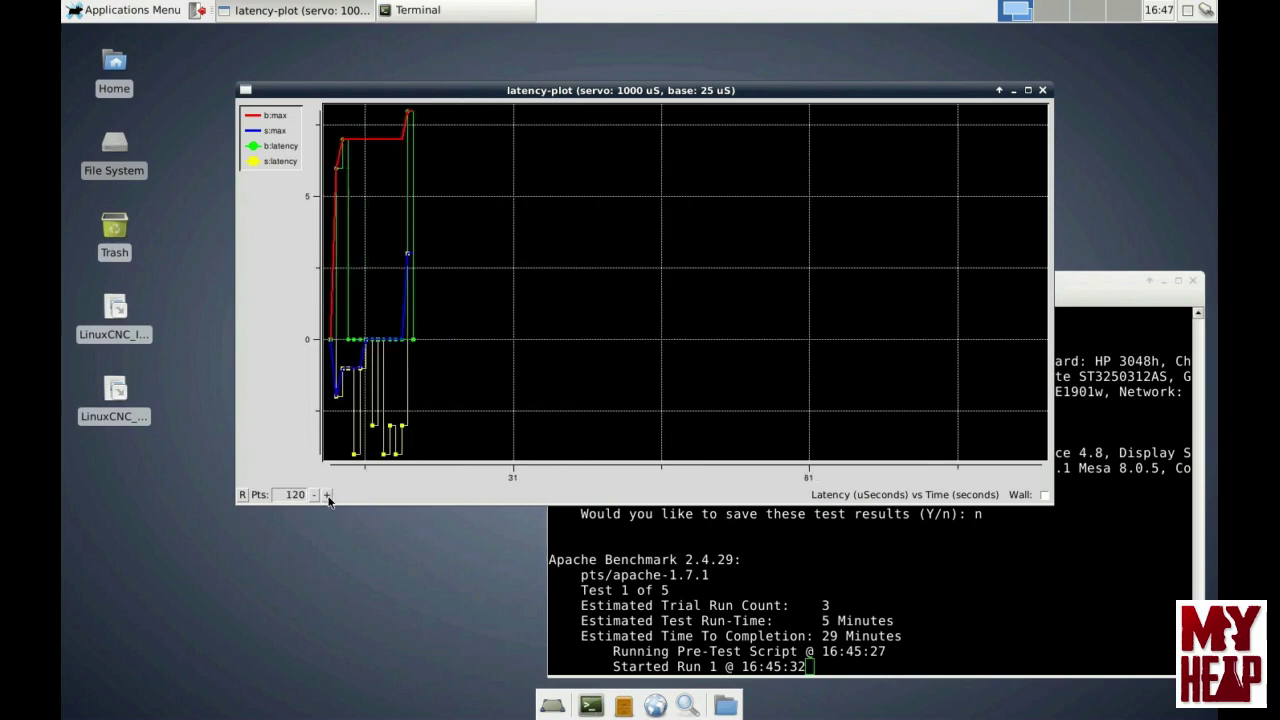
left_click(327, 495)
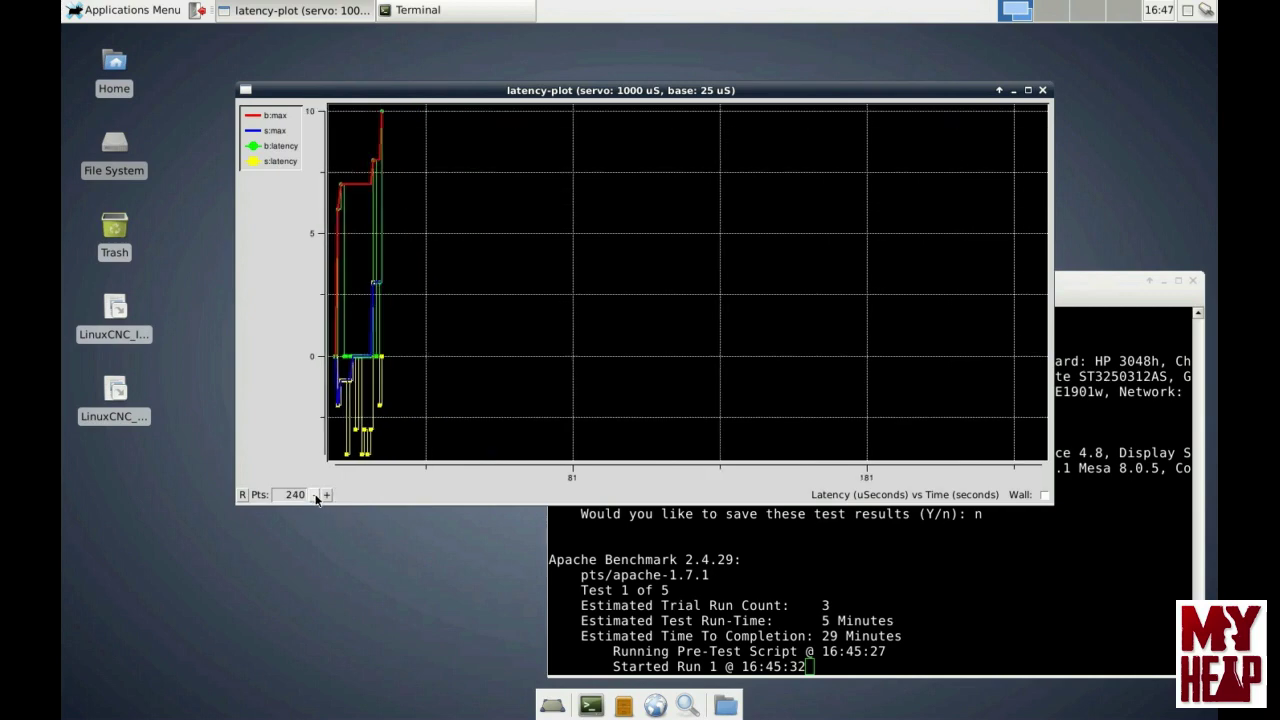
left_click(313, 495)
left_click(313, 495)
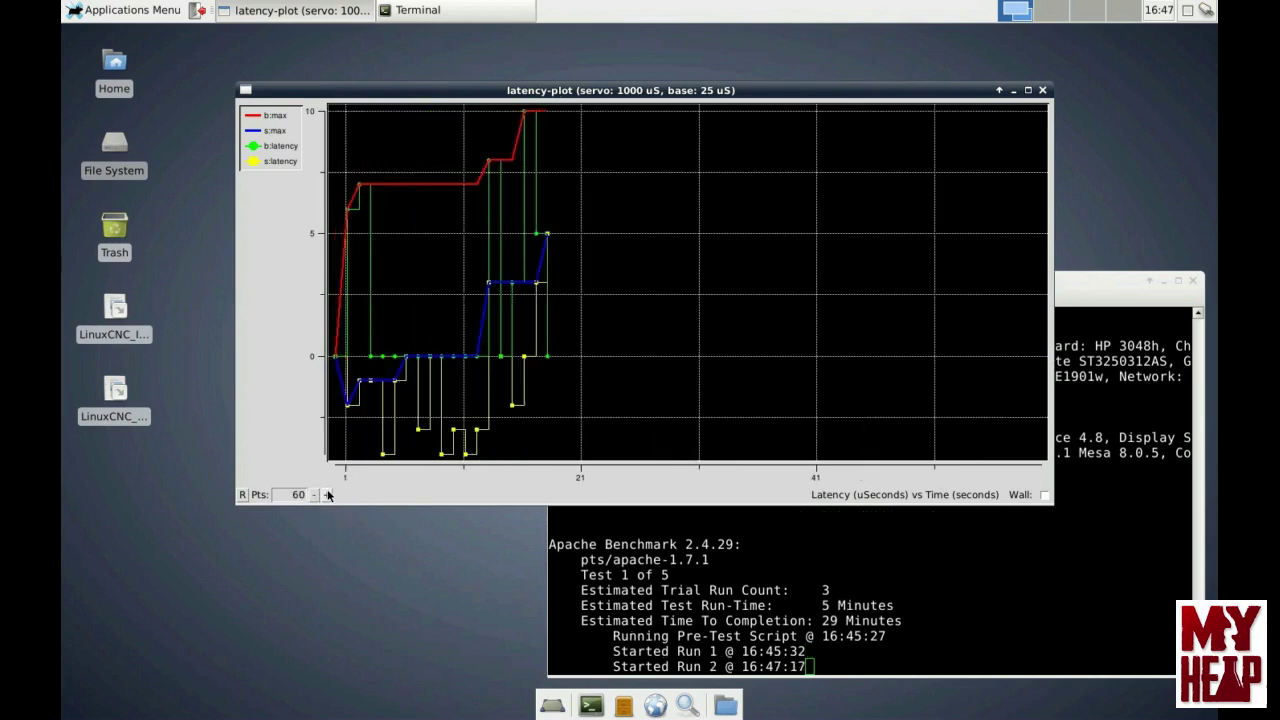
left_click(327, 495)
left_click(327, 495)
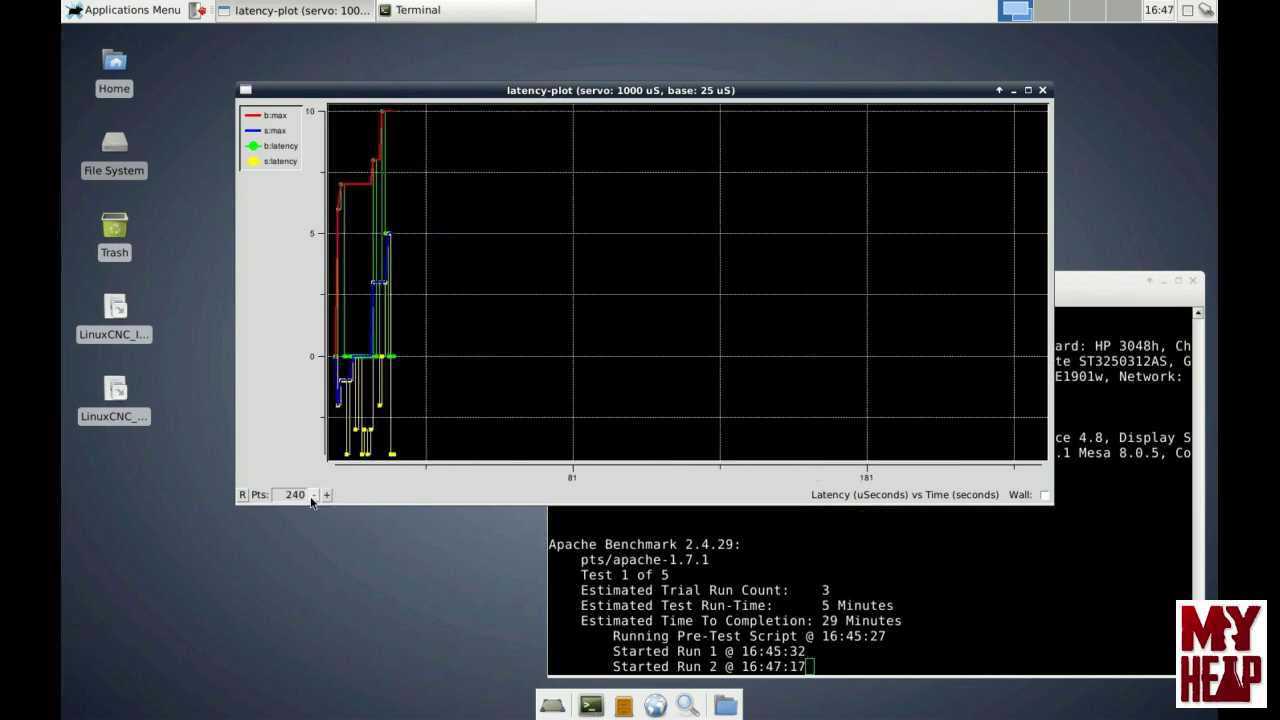
left_click(314, 495)
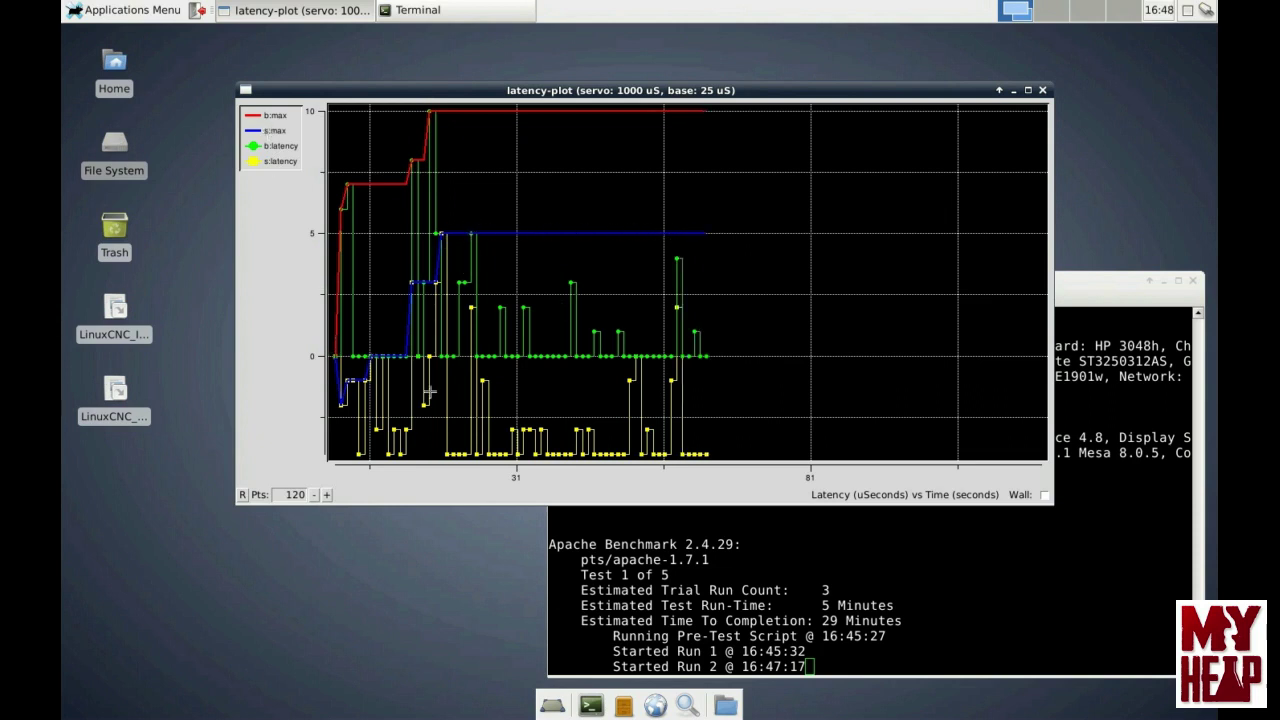
Make the latency-plot window taller and set its number of plotted points to 240
key("XF86AudioRaiseVolume")
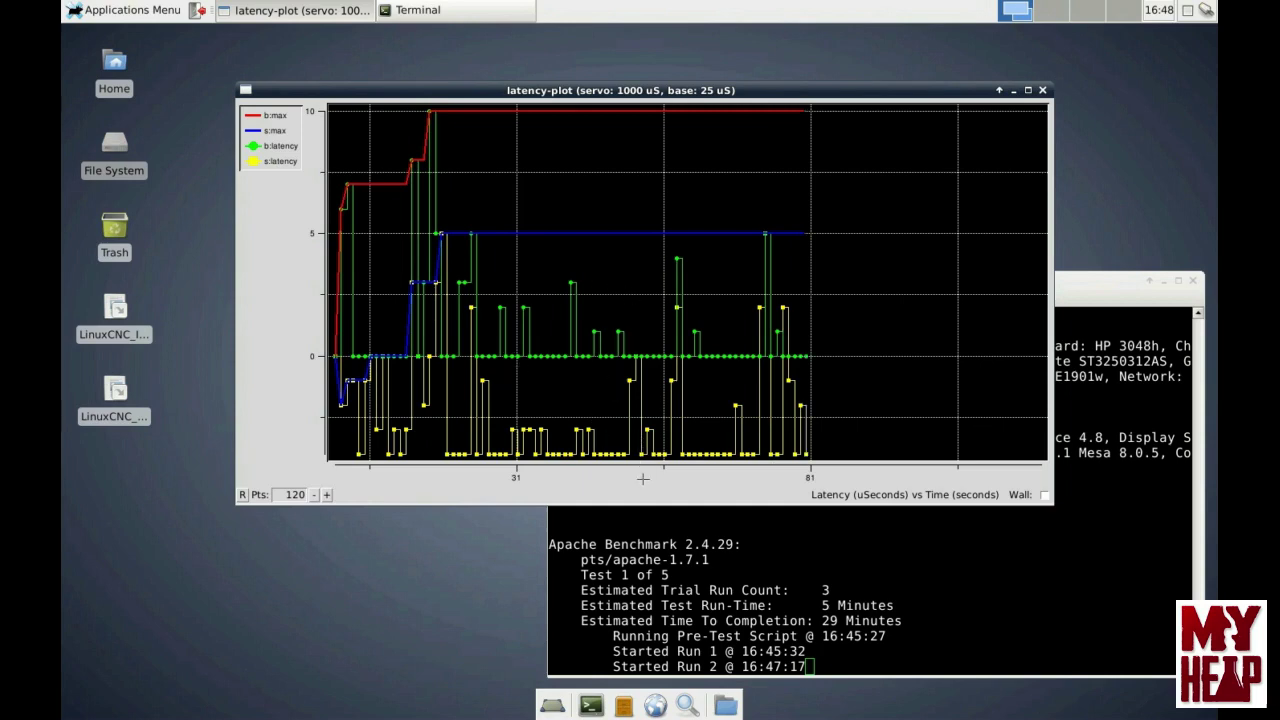
left_click(660, 537)
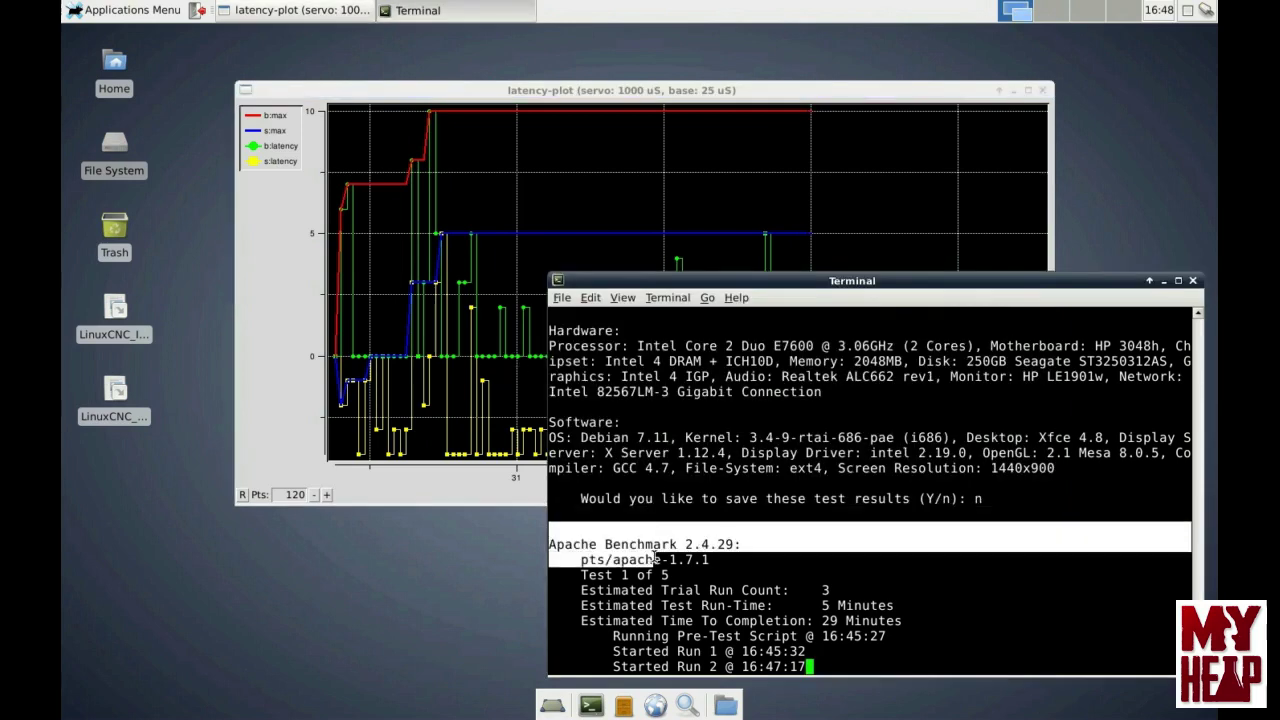
left_click(472, 503)
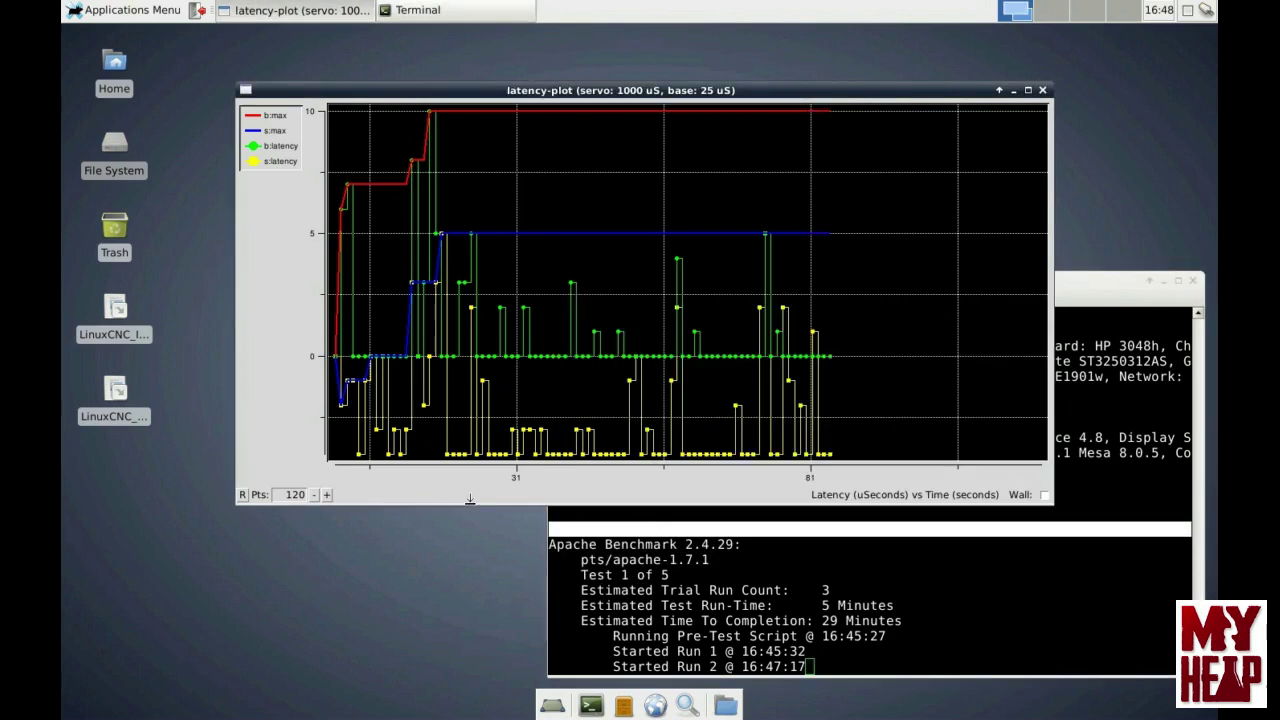
left_click_drag(470, 498, 470, 595)
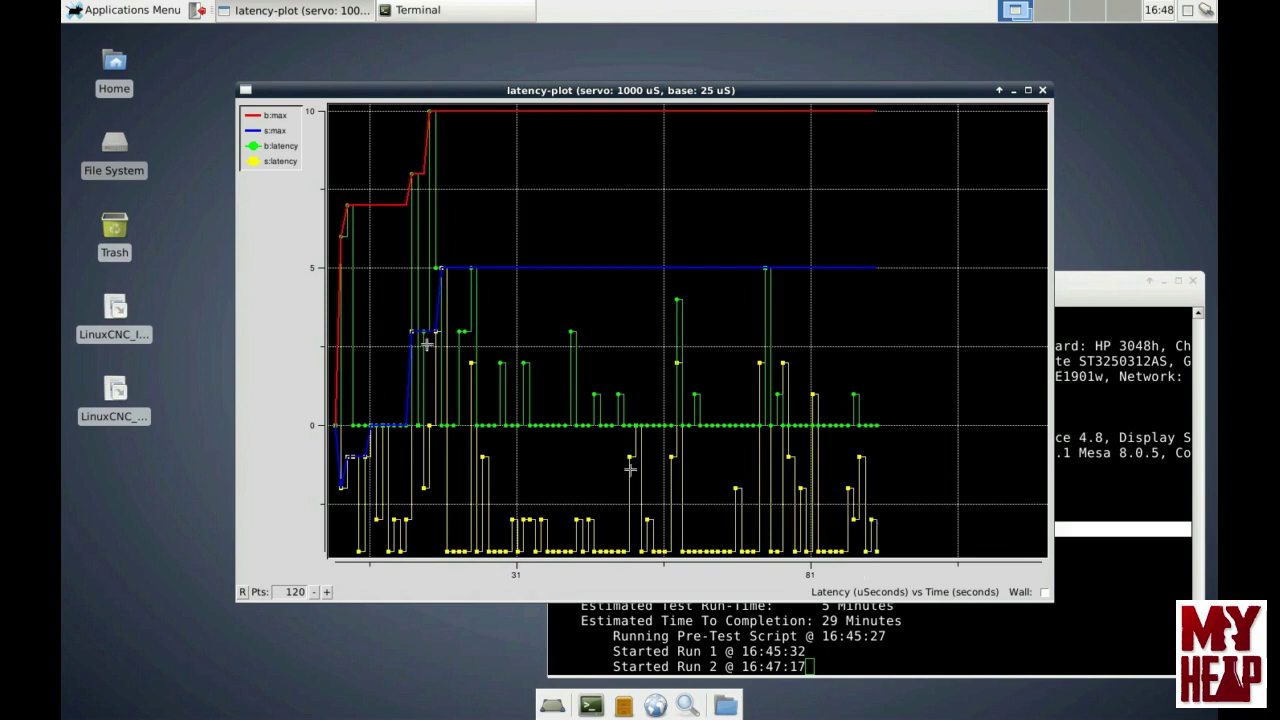
left_click(328, 592)
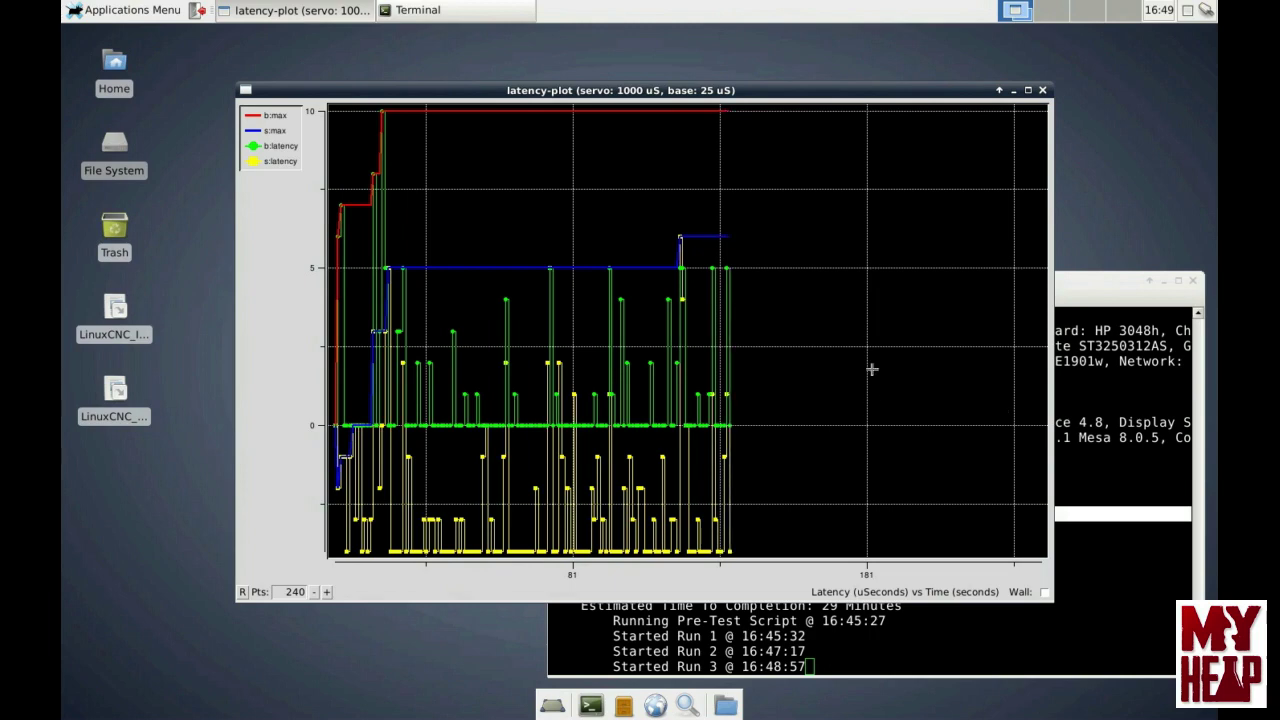
Replace latency-plot with the LinuxCNC / HAL Latency Test, placing its window clear of the terminal
left_click(1042, 91)
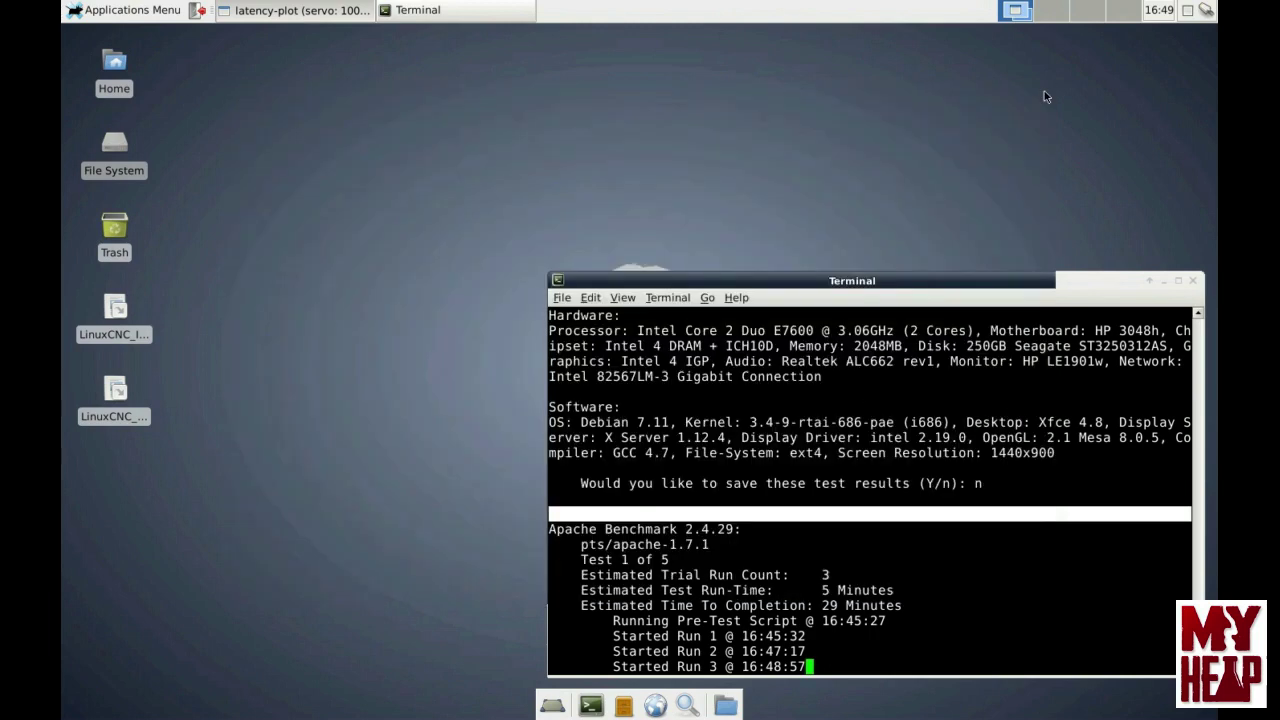
left_click(127, 11)
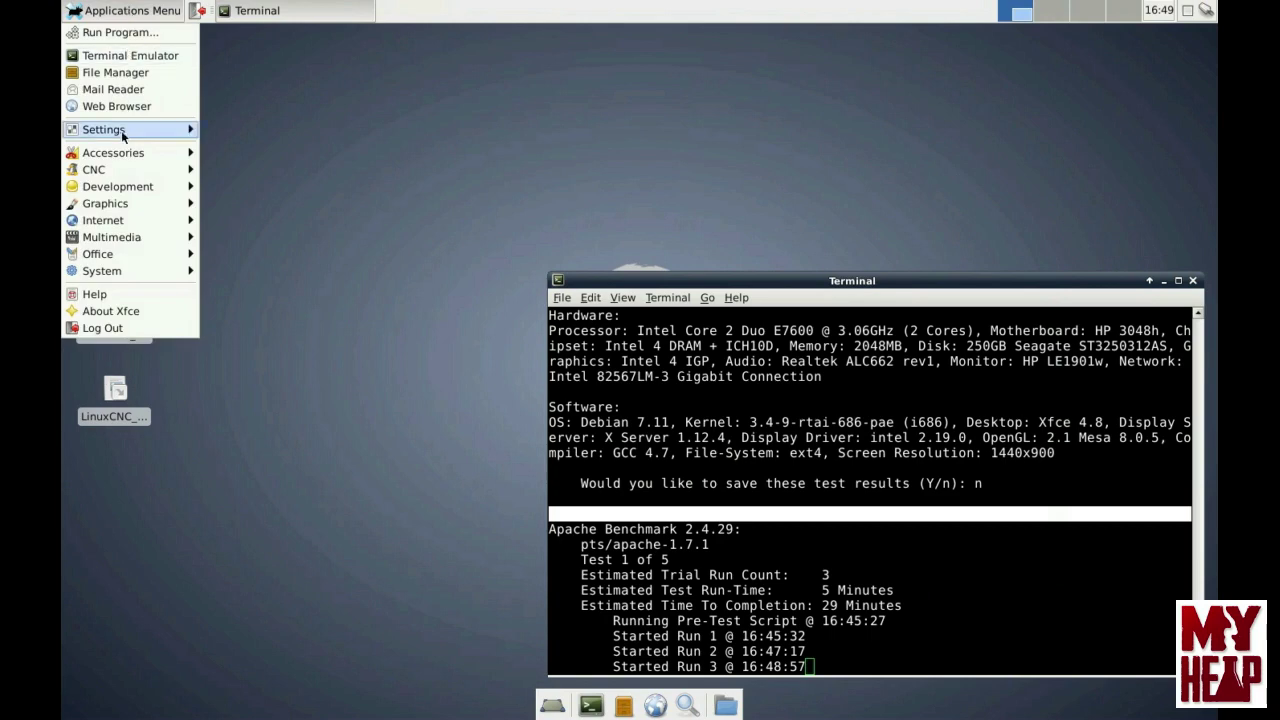
mouse_move(117, 172)
left_click(255, 220)
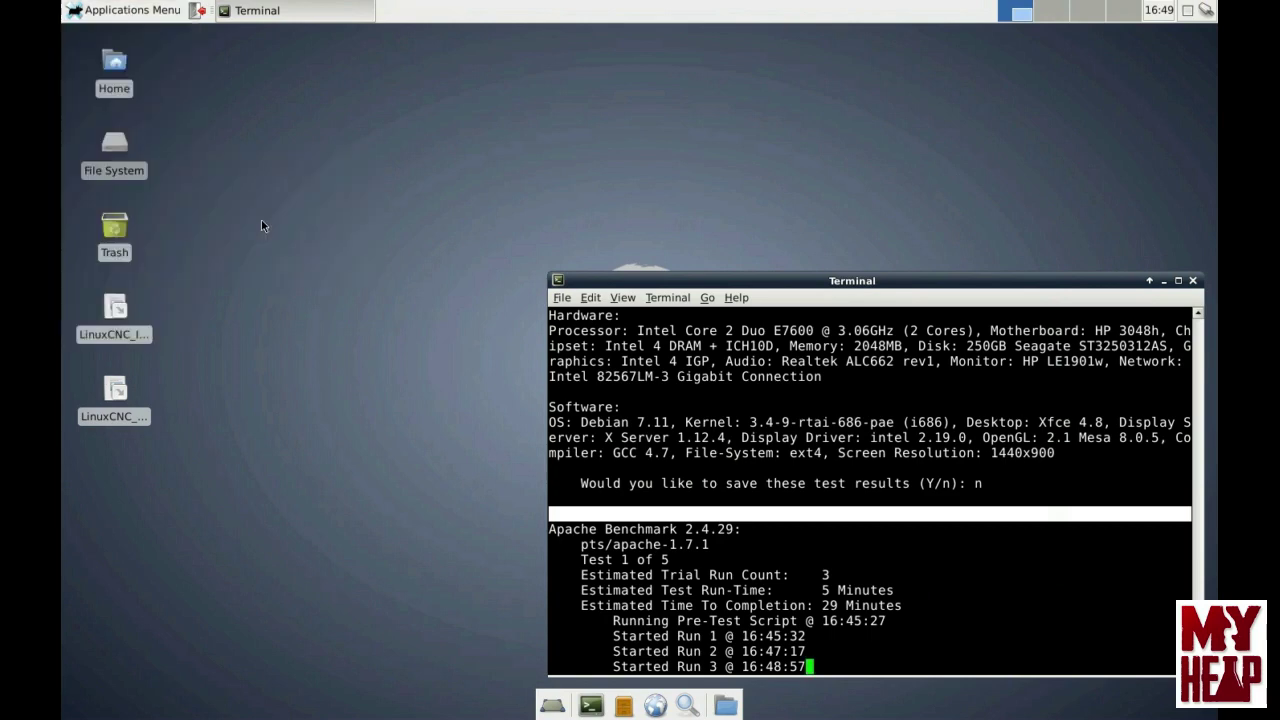
left_click_drag(606, 266, 314, 74)
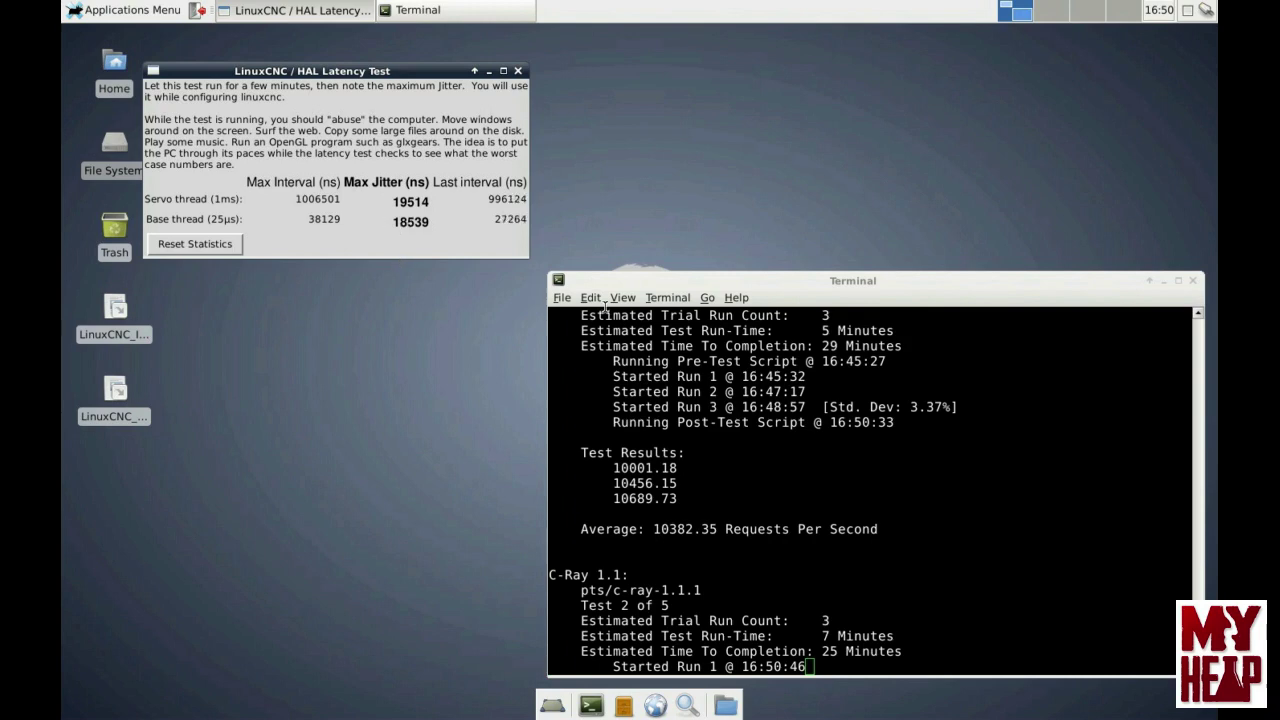
Close the terminal running the benchmark and move the latency test window clear of the desktop icons
left_click(837, 284)
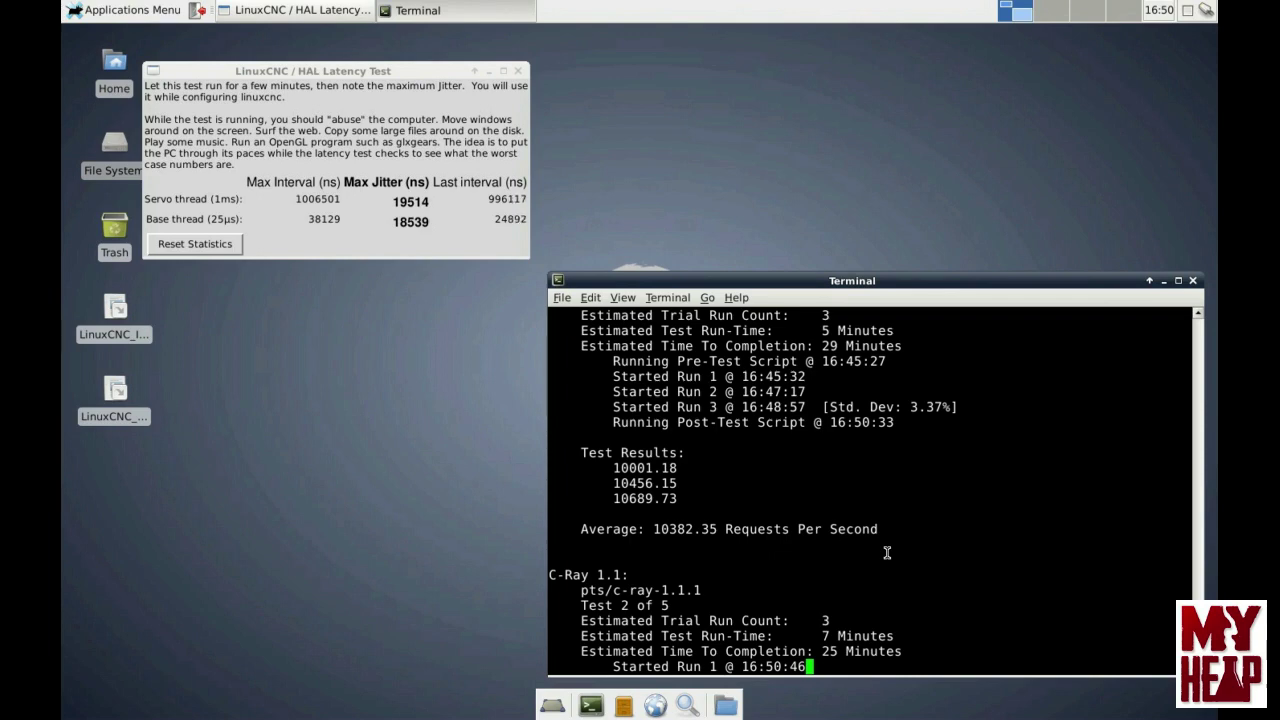
key("alt+F4")
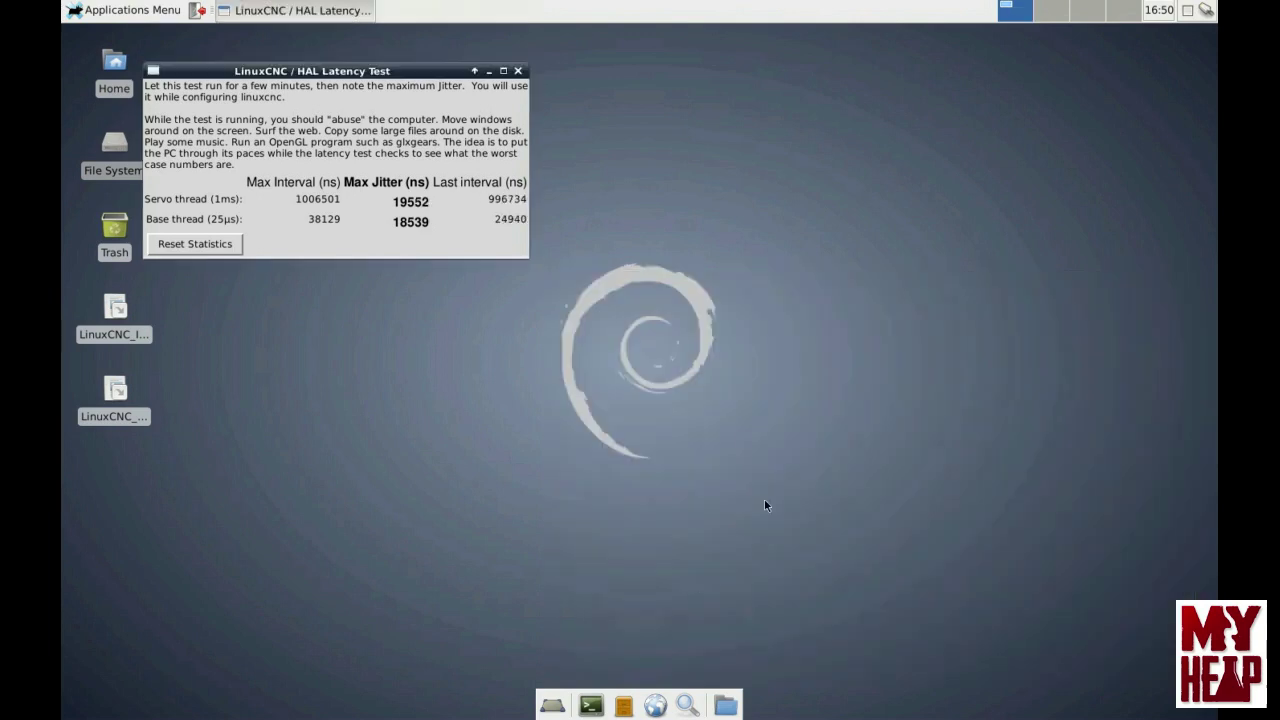
left_click_drag(370, 71, 649, 89)
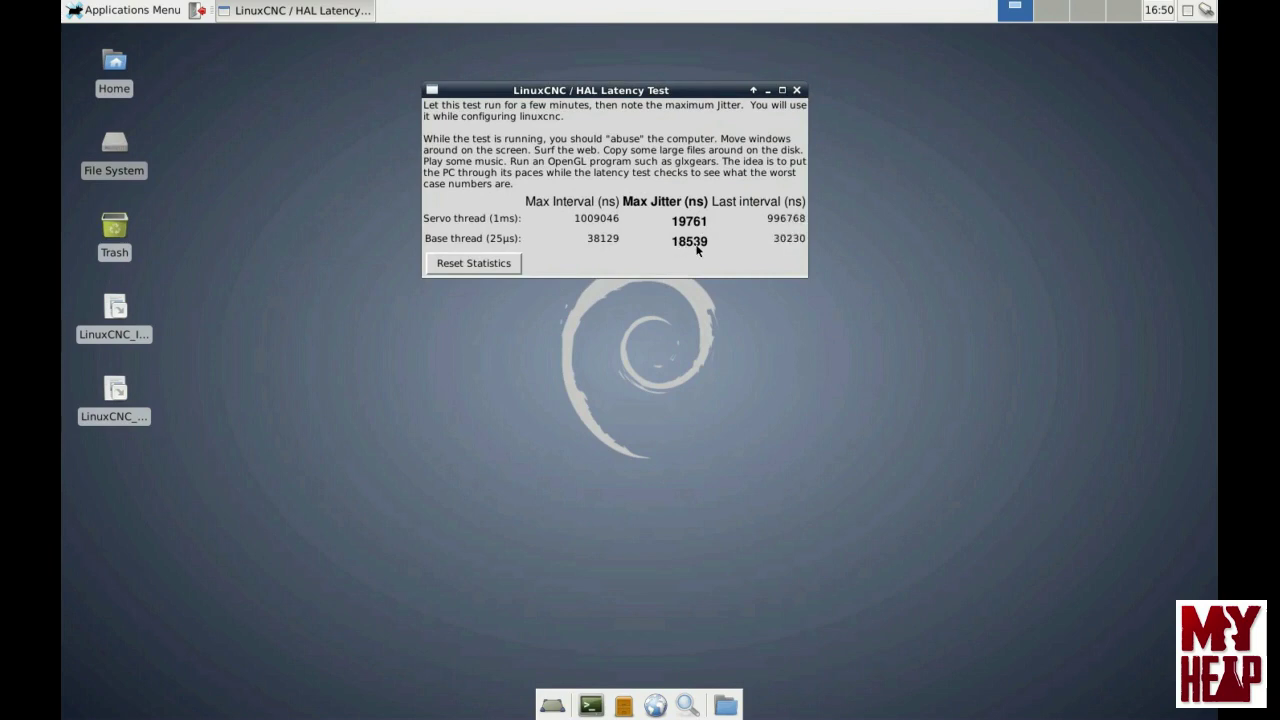